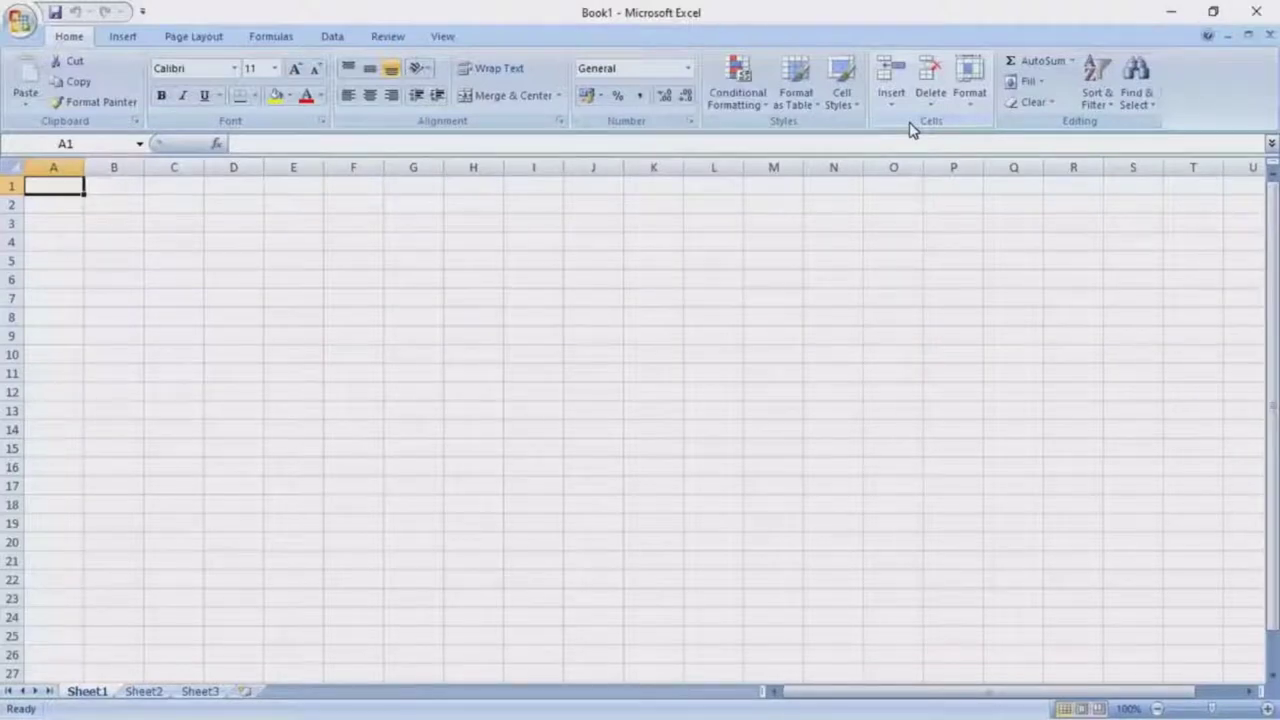
# Enter the headers SL. No., Students Name, Date of Birth and Father's Name across A2:D2.
pyautogui.press('Down')
pyautogui.write('S')
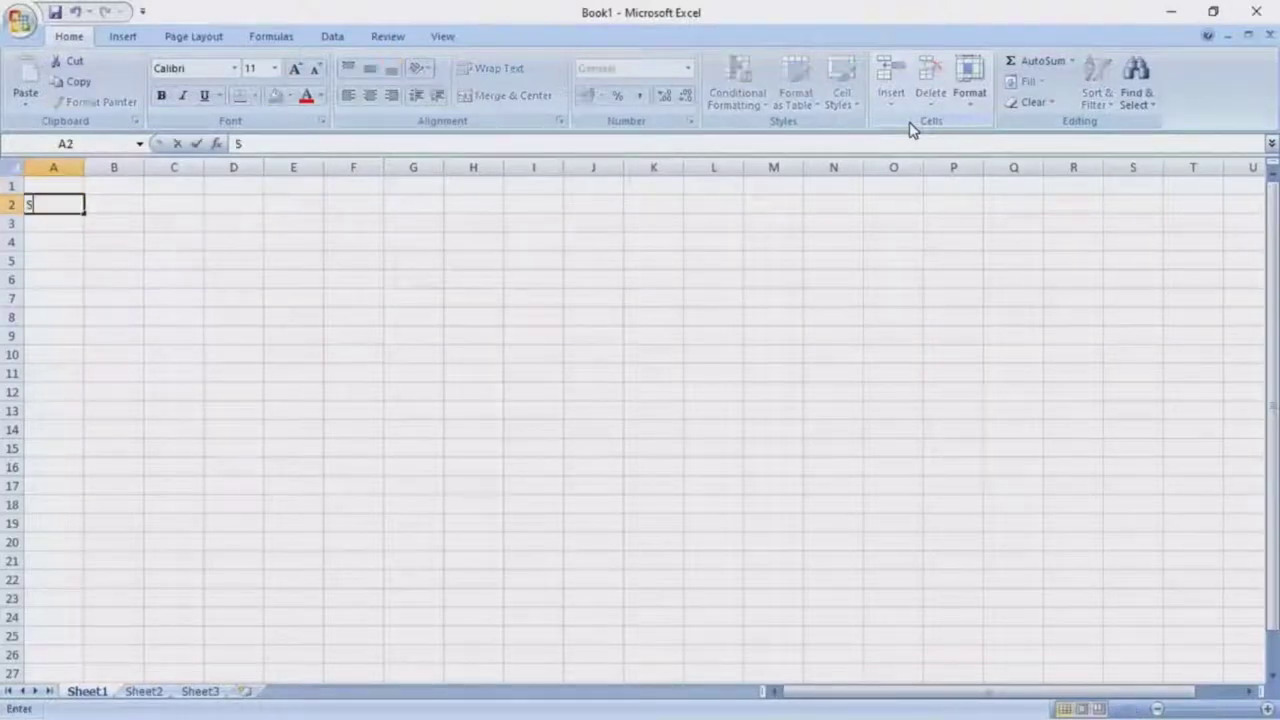
pyautogui.write('L. No.')
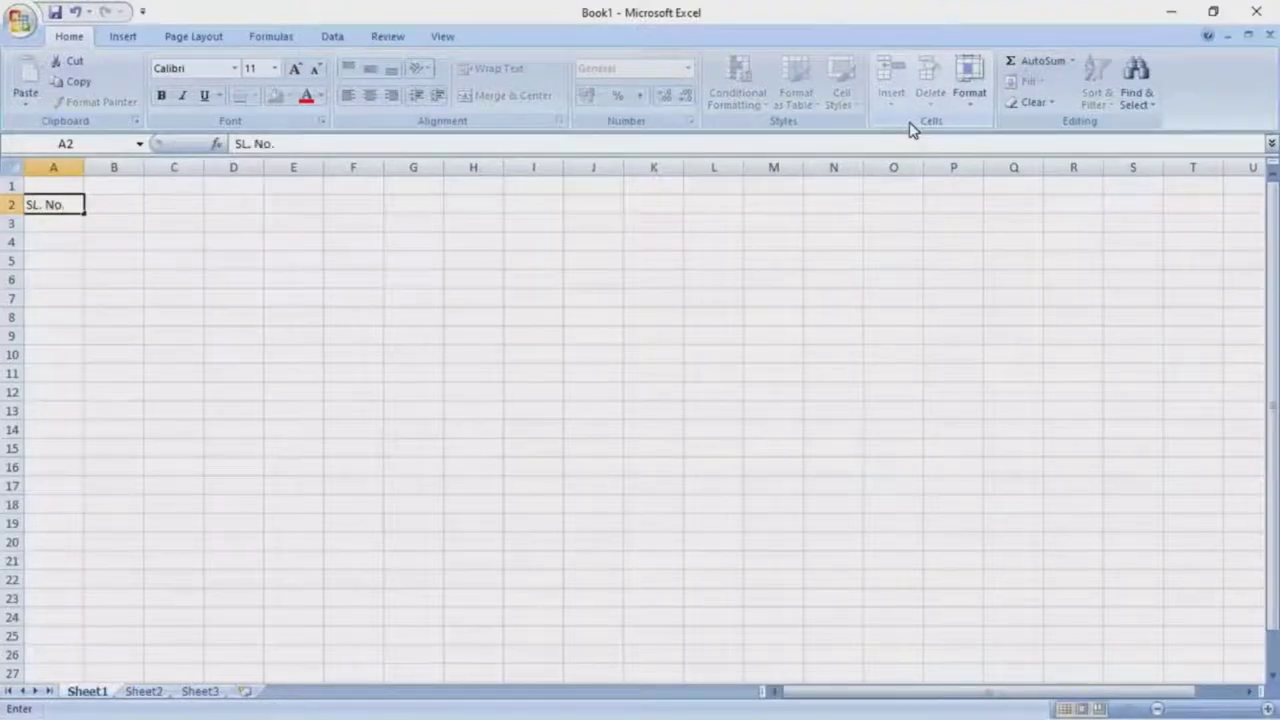
pyautogui.press('Tab')
pyautogui.write('Students')
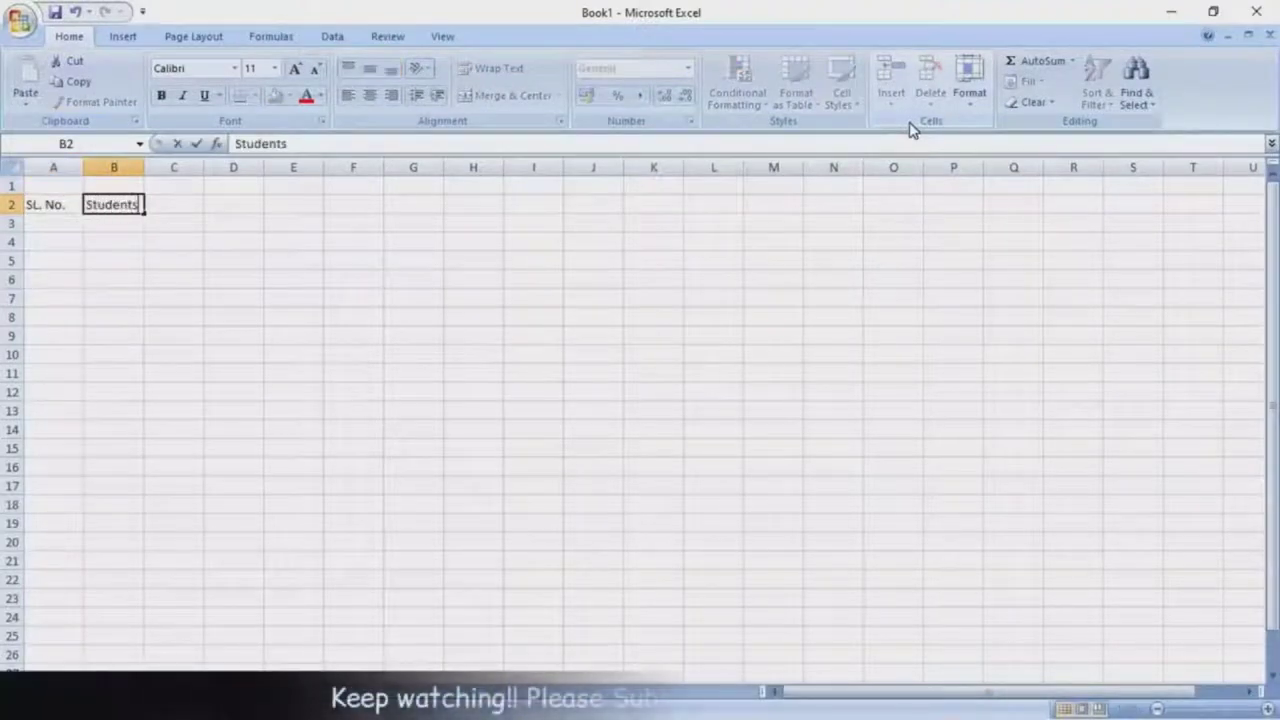
pyautogui.write(' Name')
pyautogui.press('Tab')
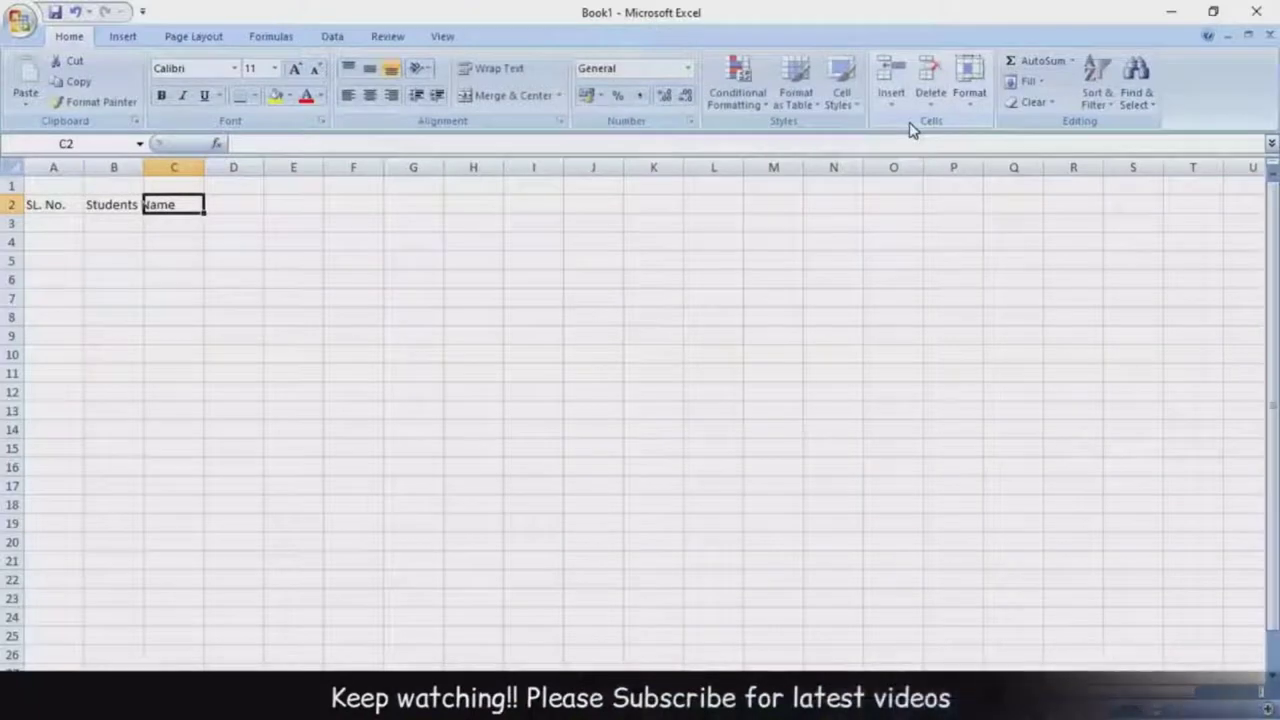
pyautogui.write('Date of Bi')
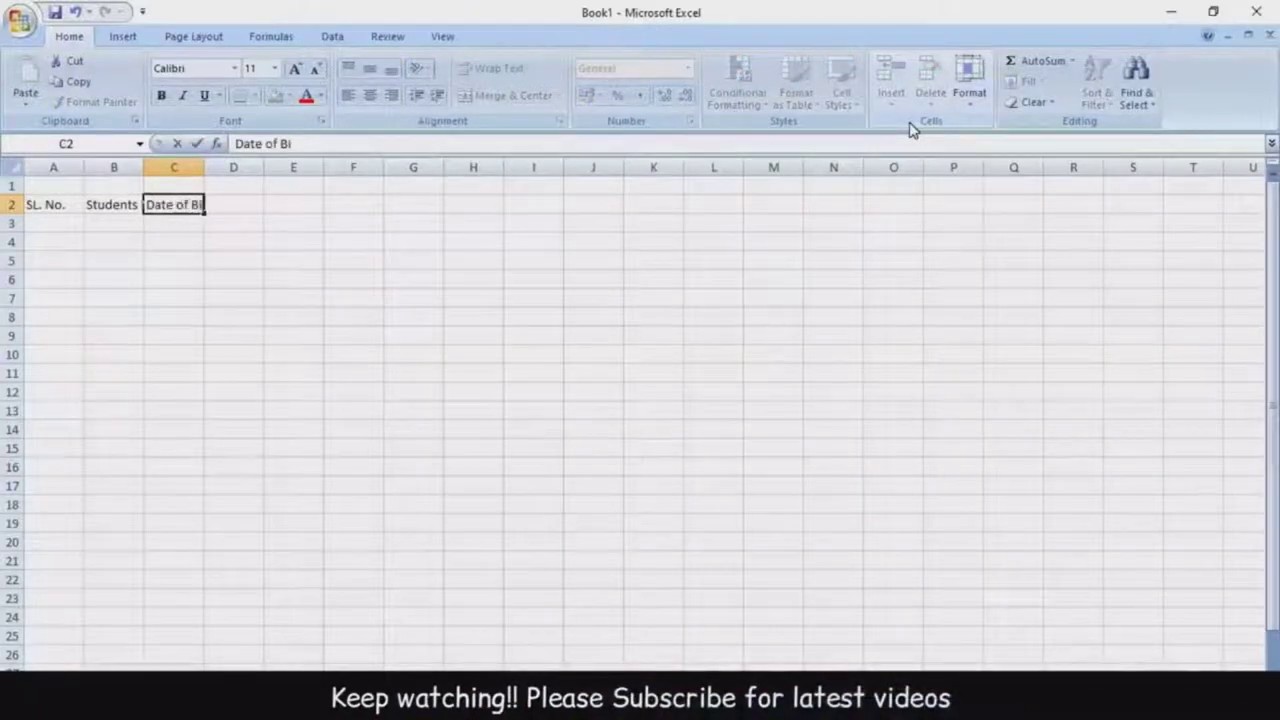
pyautogui.write('rth')
pyautogui.press('Tab')
pyautogui.write("Father'")
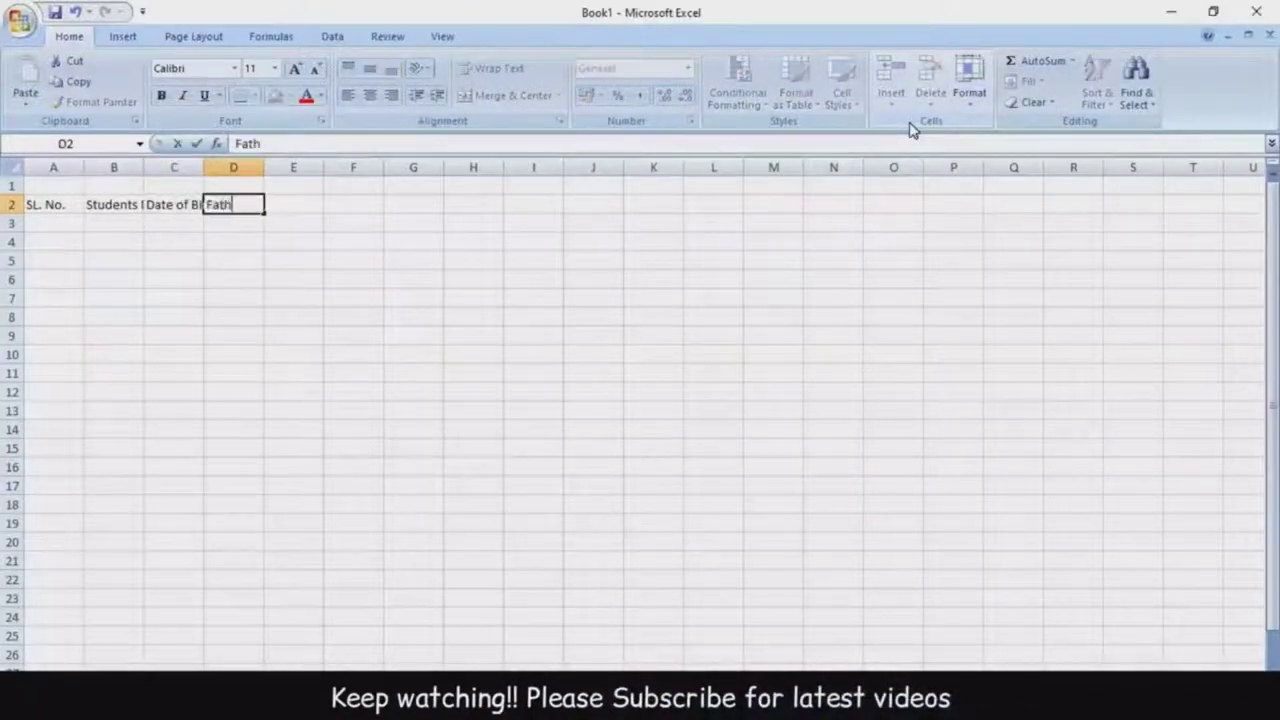
pyautogui.write('s Name')
pyautogui.press('Tab')
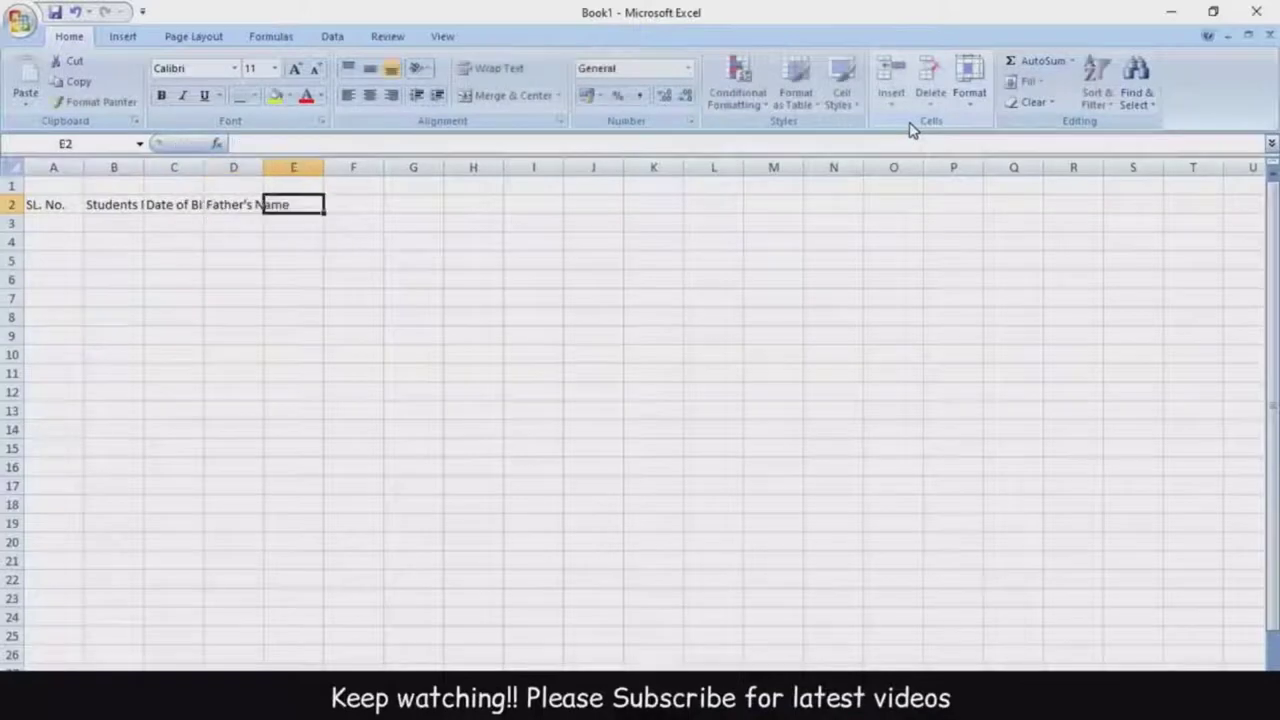
# Add the Gender, Address and Contact No headers in E2:G2.
pyautogui.write('Ge')
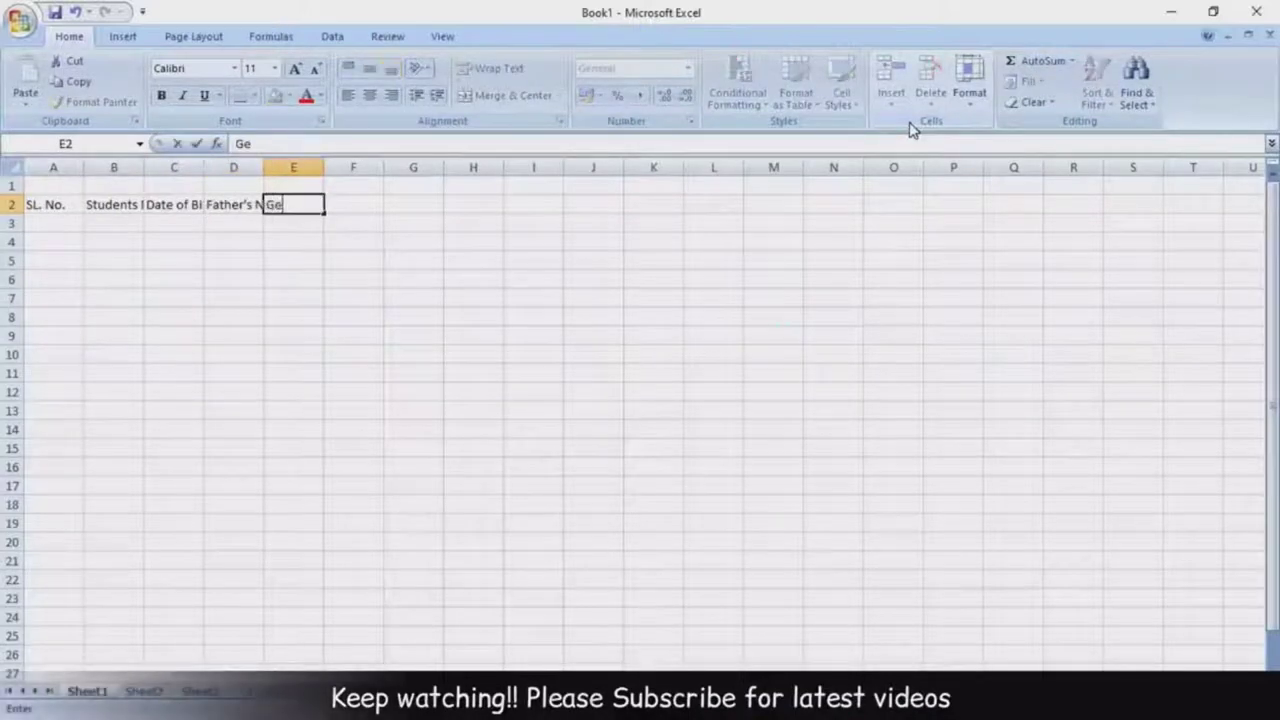
pyautogui.write('nder')
pyautogui.press('Tab')
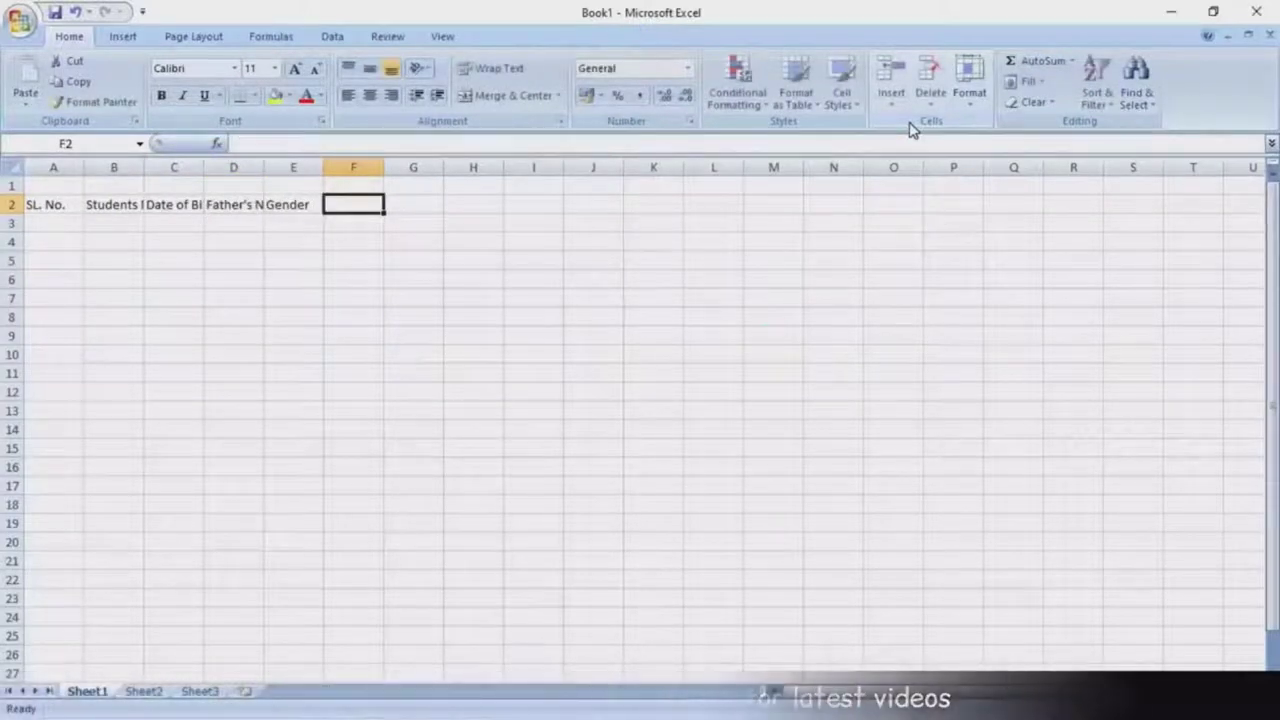
pyautogui.write('Address')
pyautogui.press('Tab')
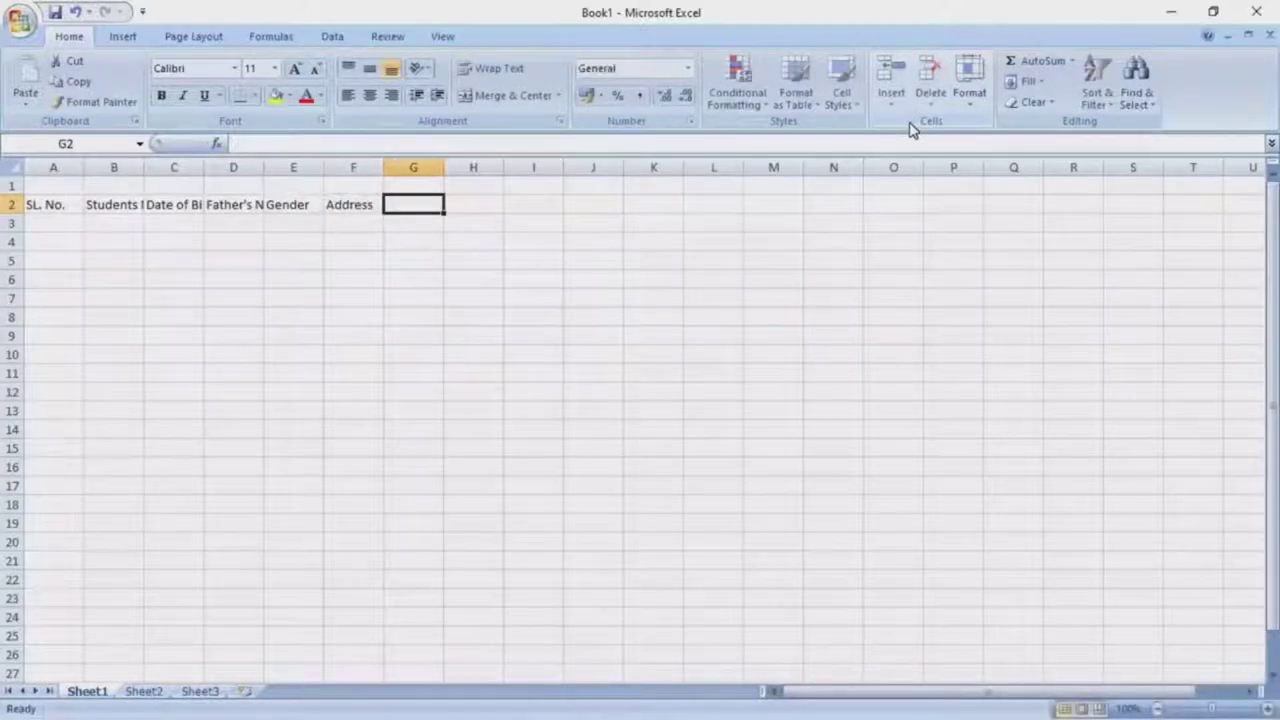
pyautogui.write('Contact No.')
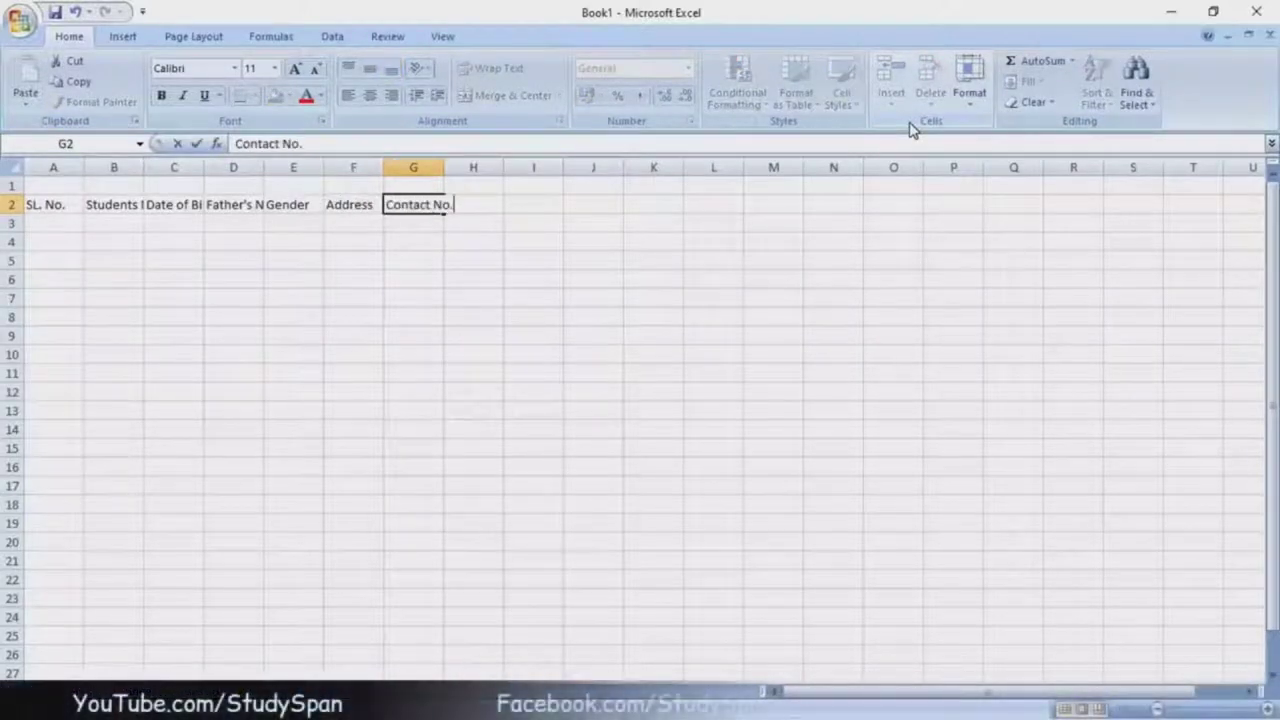
pyautogui.press('BackSpace')
pyautogui.press('Return')
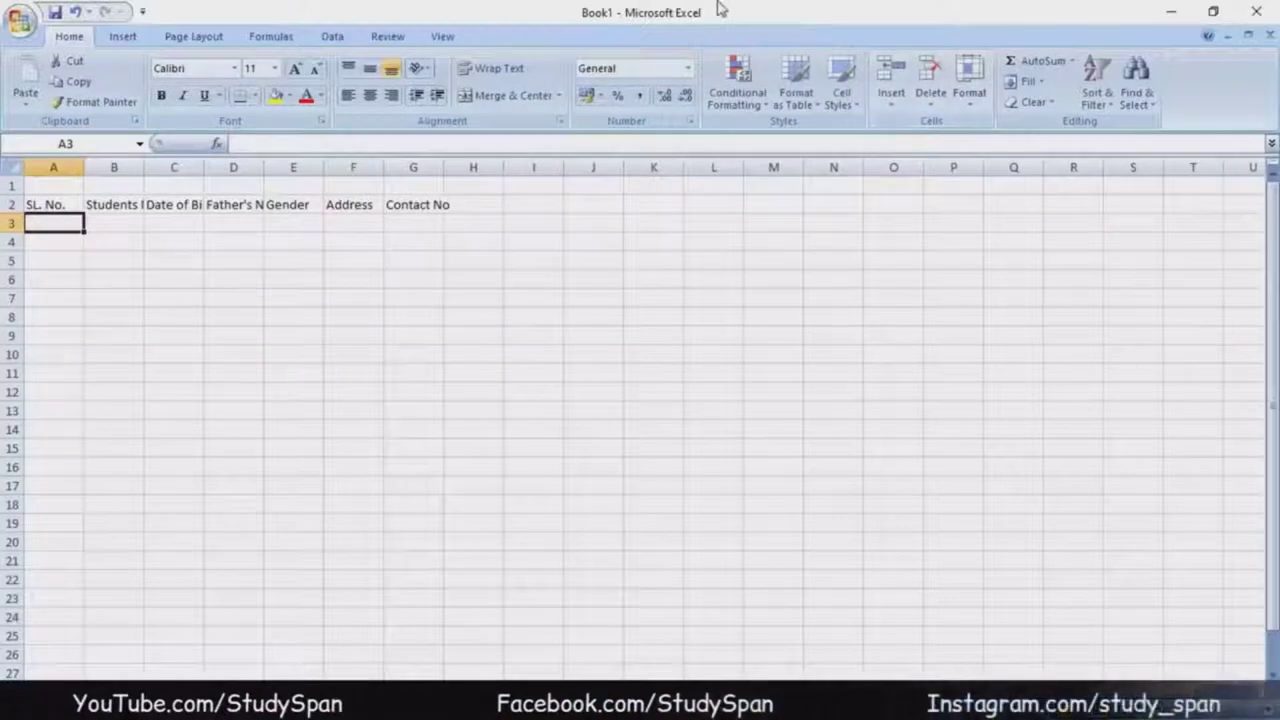
# Widen all worksheet columns so every header shows in full.
pyautogui.doubleClick(144, 168)
pyautogui.click(14, 170)
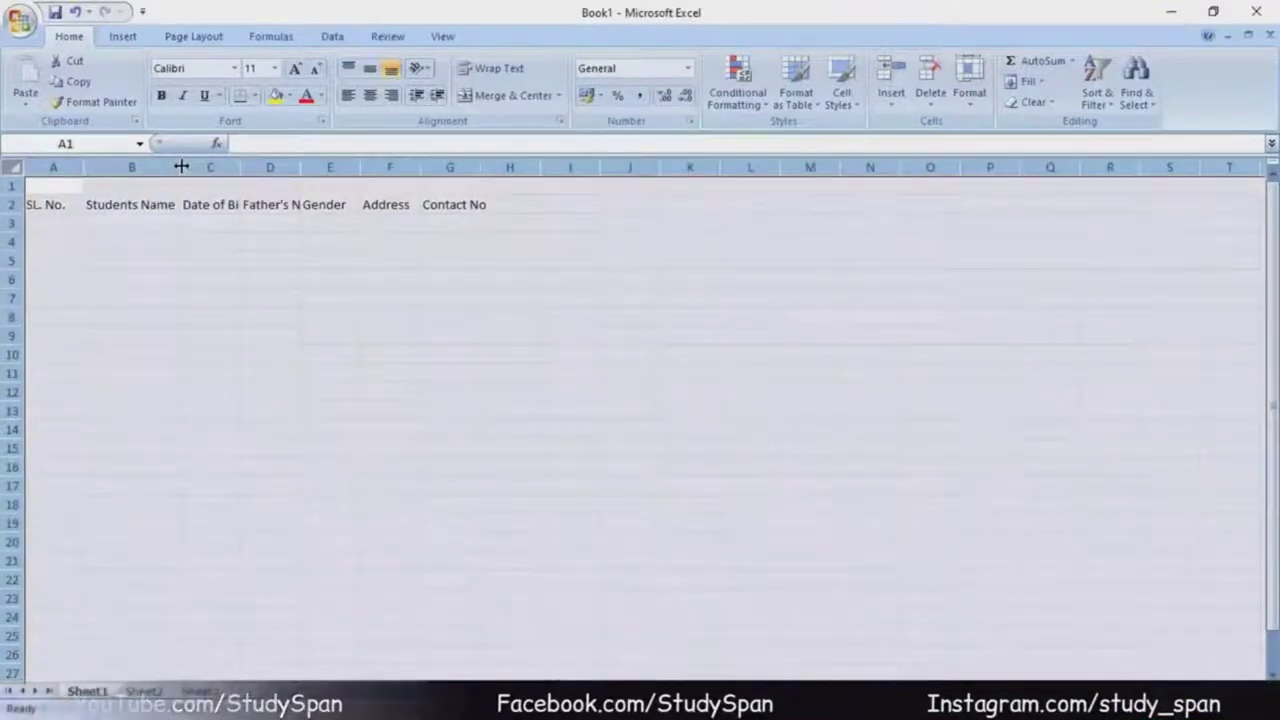
pyautogui.moveTo(181, 167); pyautogui.dragTo(245, 162)
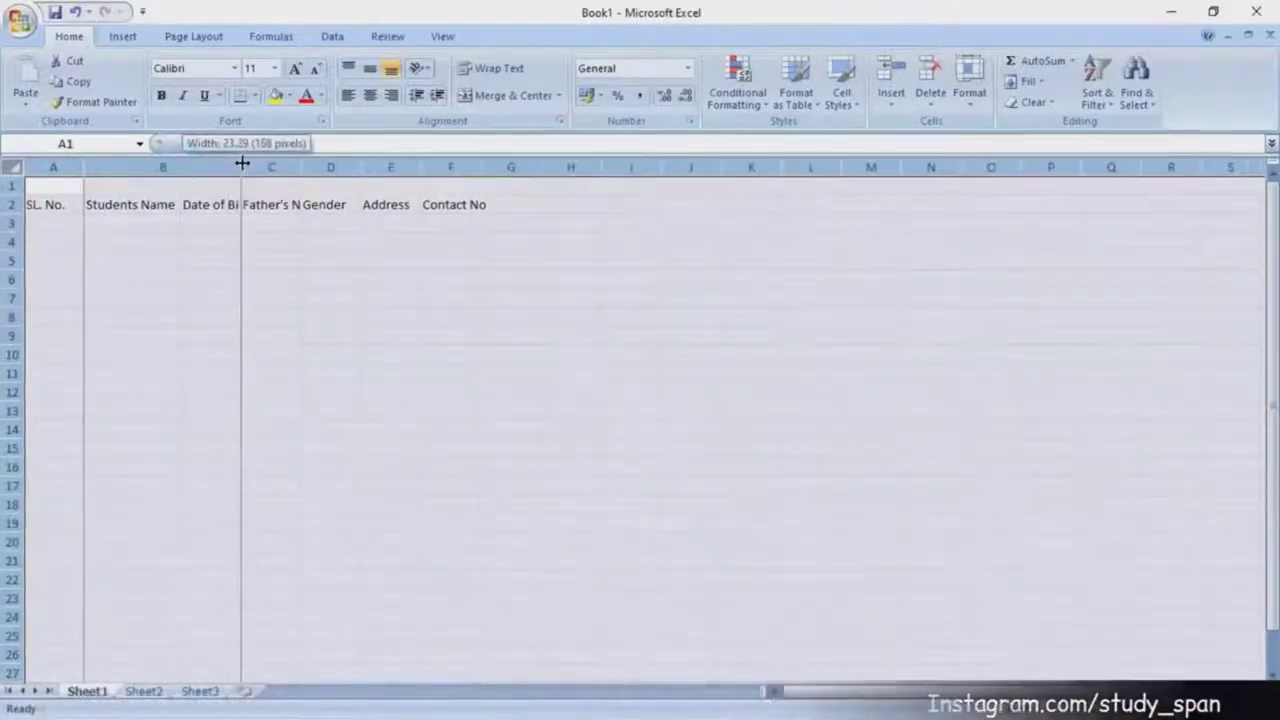
pyautogui.moveTo(245, 162); pyautogui.dragTo(250, 157)
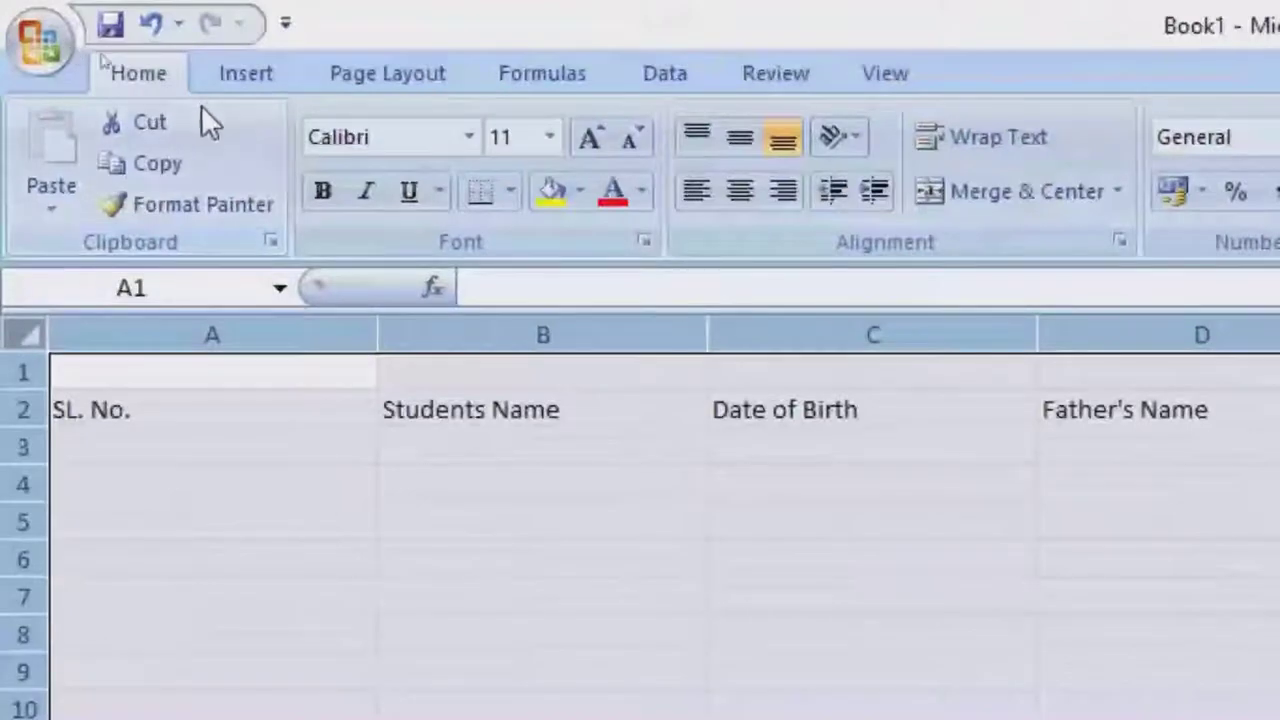
# Center the headers horizontally and vertically, and narrow column A to width 9.00.
pyautogui.click(748, 194)
pyautogui.click(743, 142)
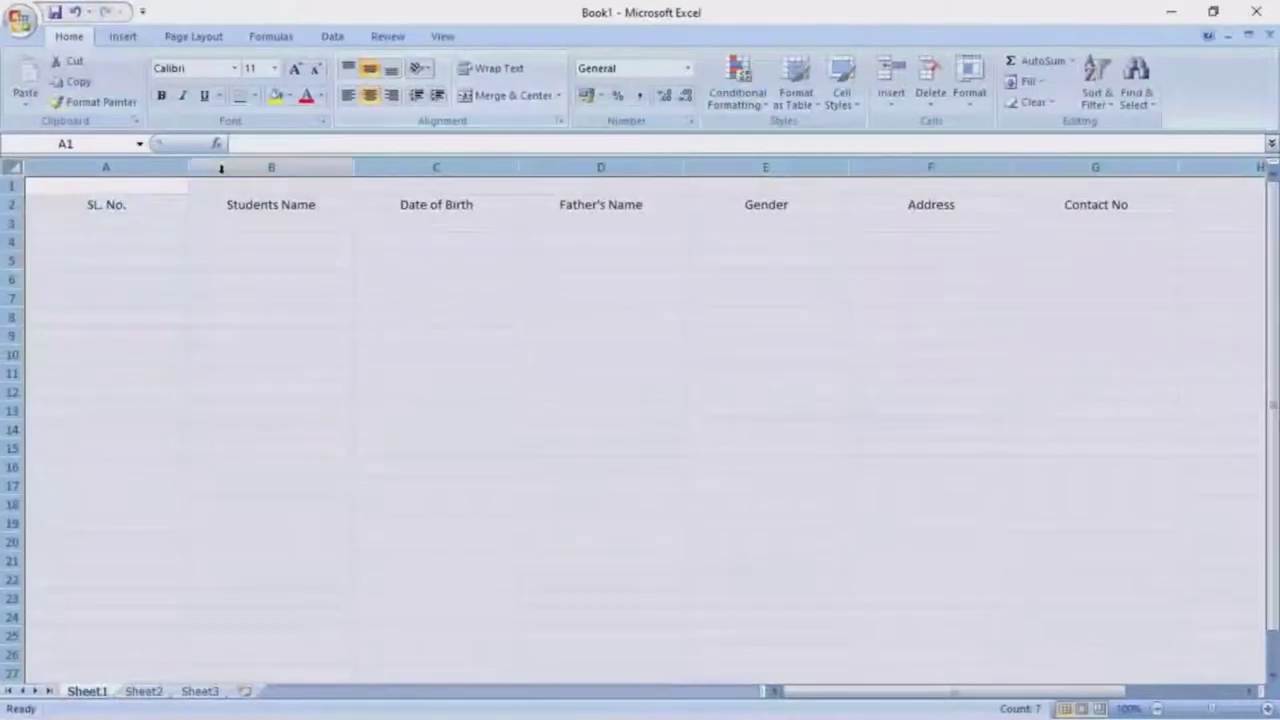
pyautogui.click(177, 241)
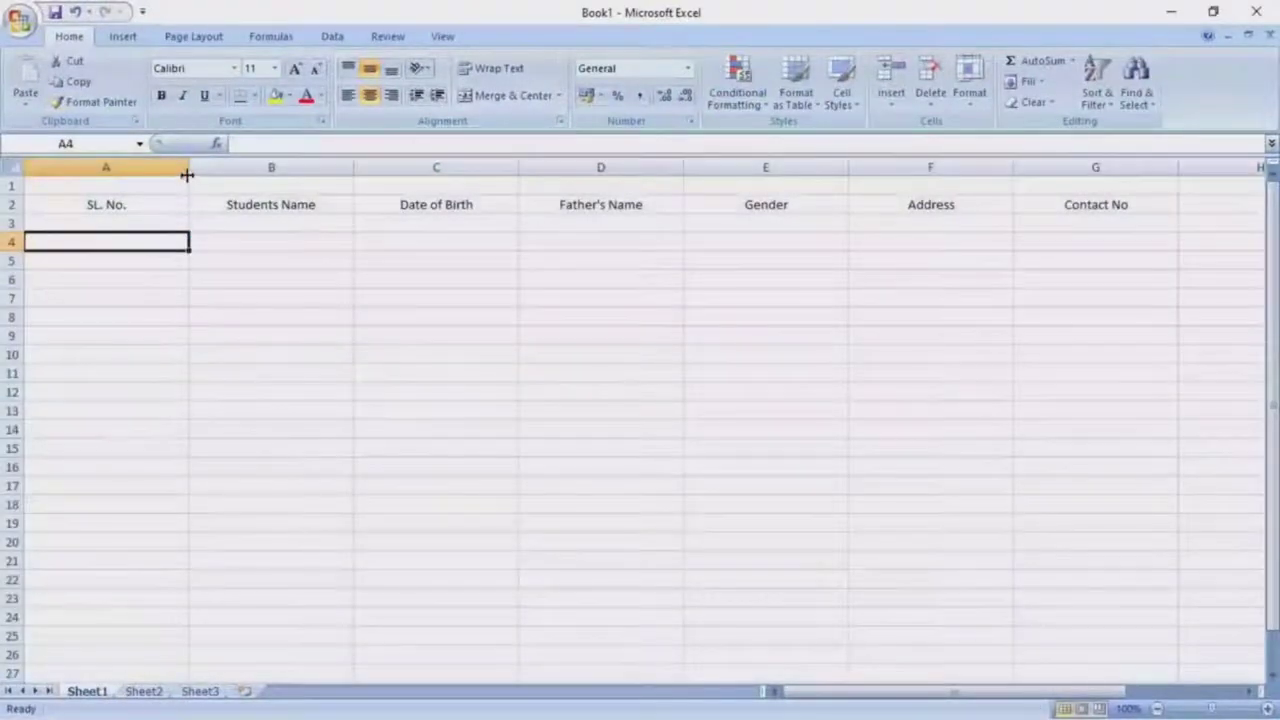
pyautogui.moveTo(187, 170); pyautogui.dragTo(87, 167)
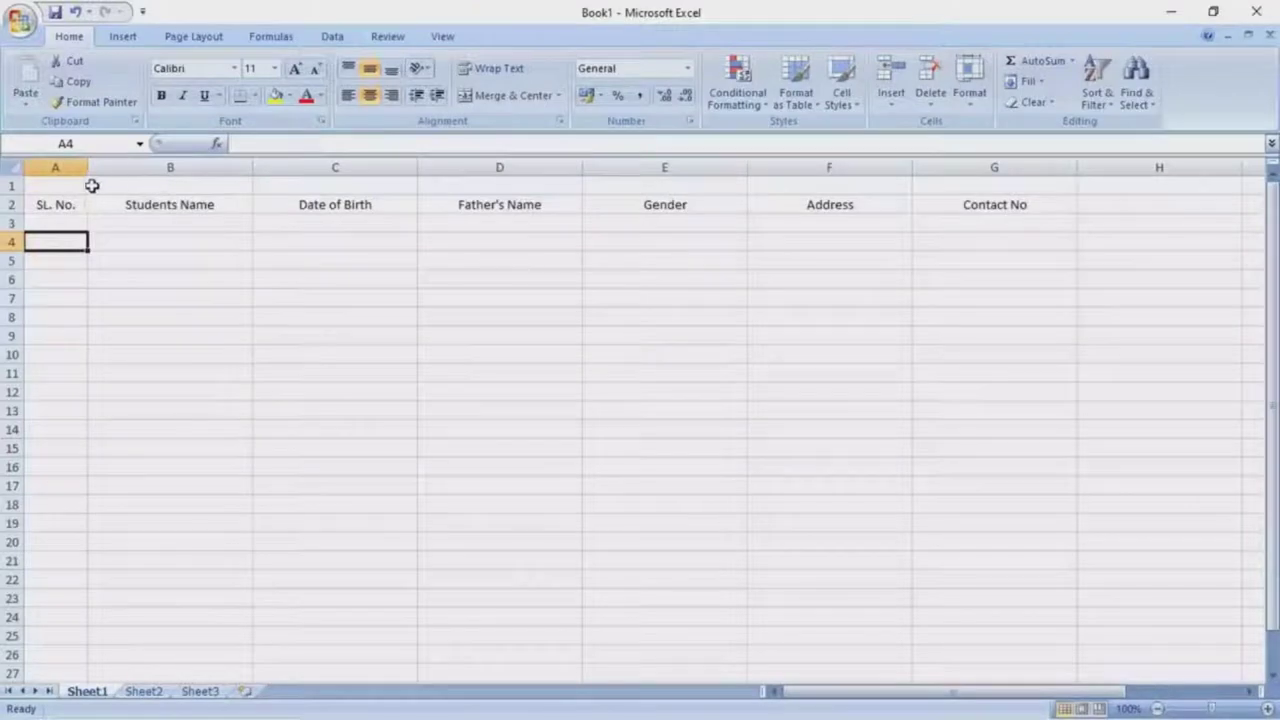
# Merge and center A1:G1 and type the title STUDENTS ADMISSION DETAILS.
pyautogui.moveTo(78, 183); pyautogui.dragTo(795, 178)
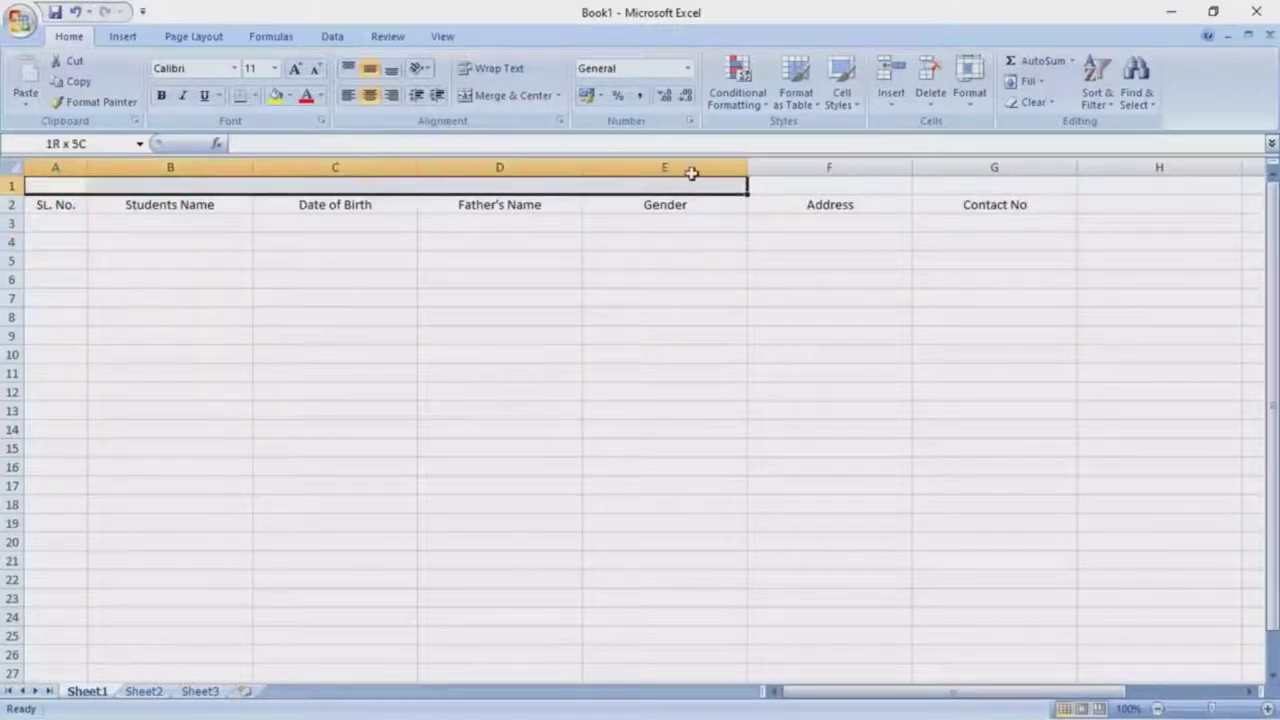
pyautogui.moveTo(899, 192); pyautogui.dragTo(934, 195)
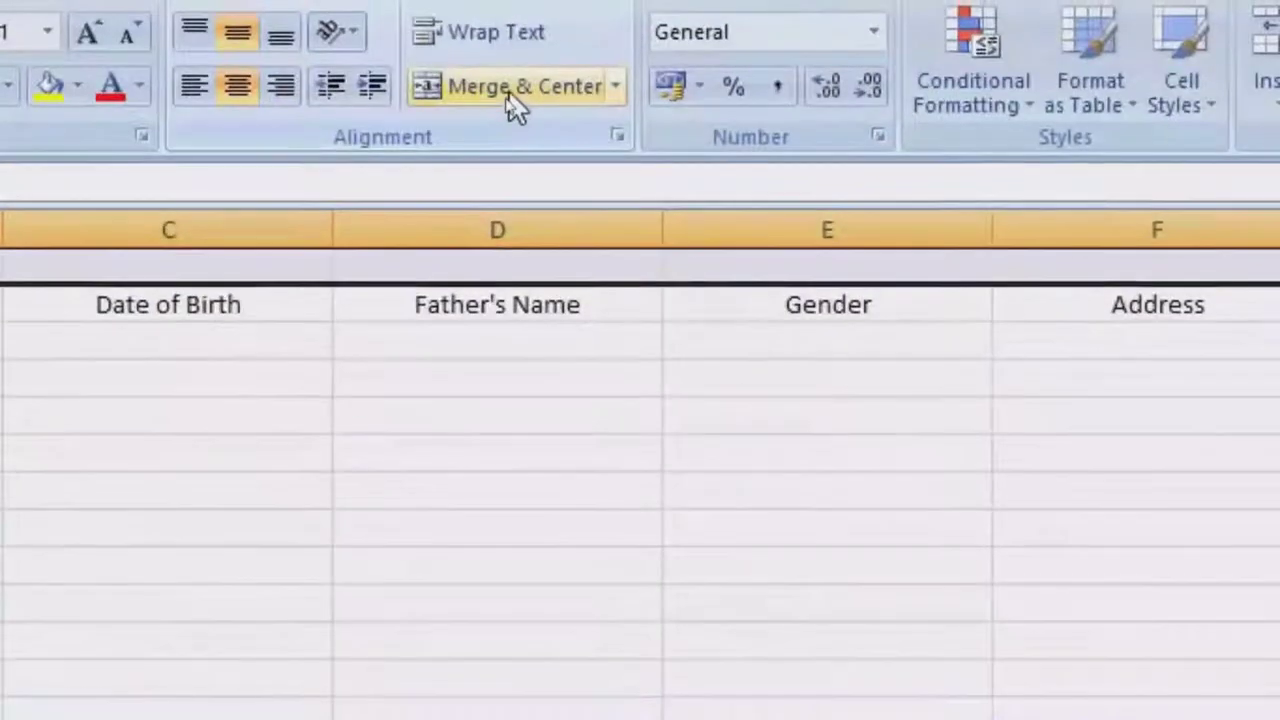
pyautogui.click(515, 107)
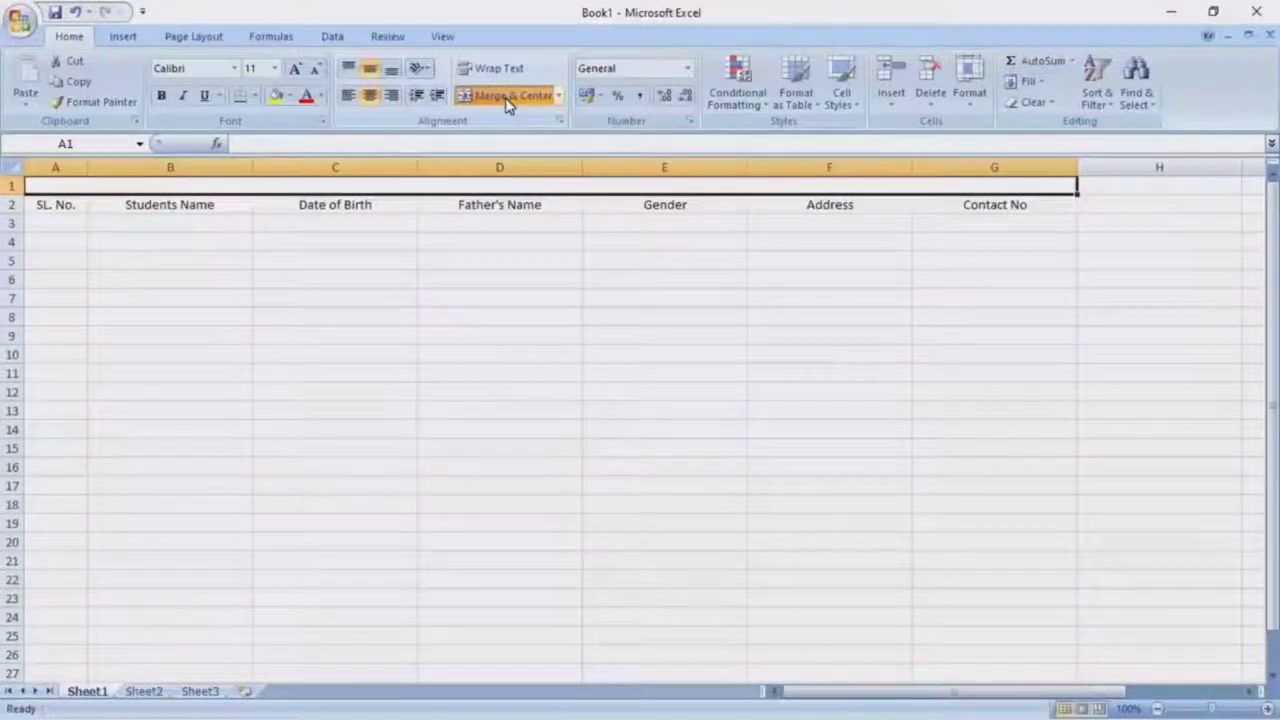
pyautogui.write('STUDENTS')
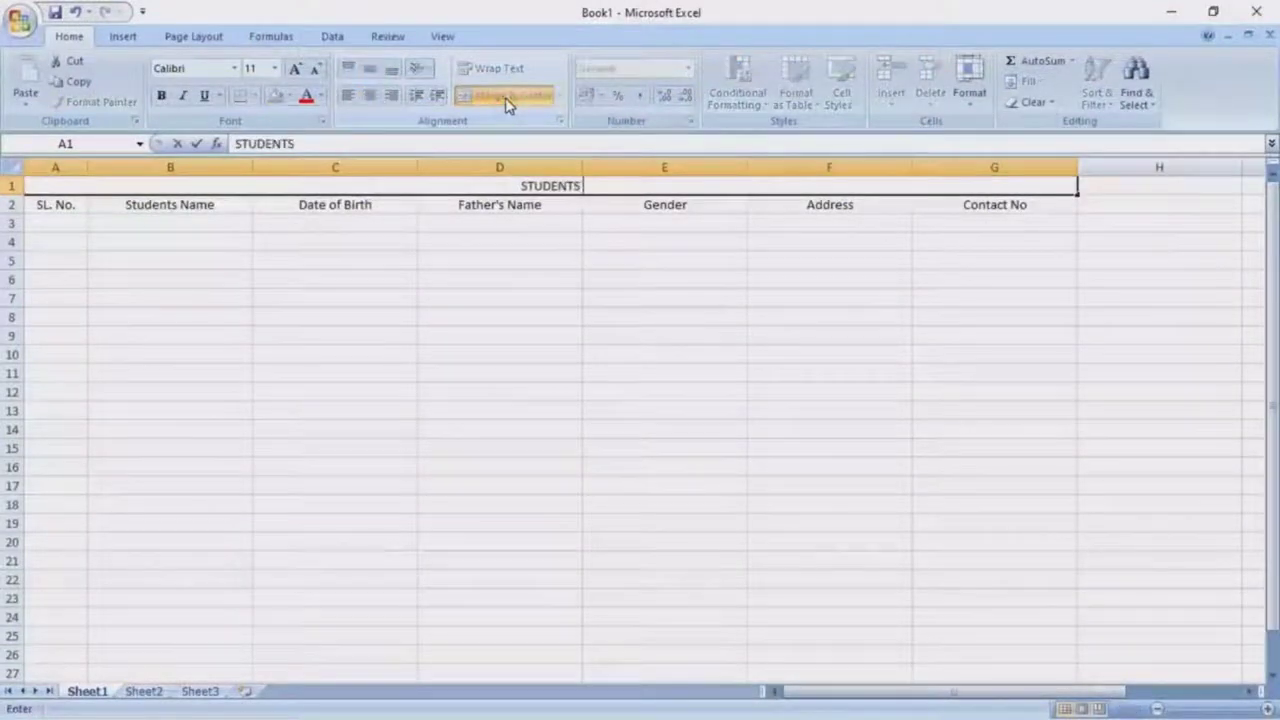
pyautogui.write(' ADMISSION D')
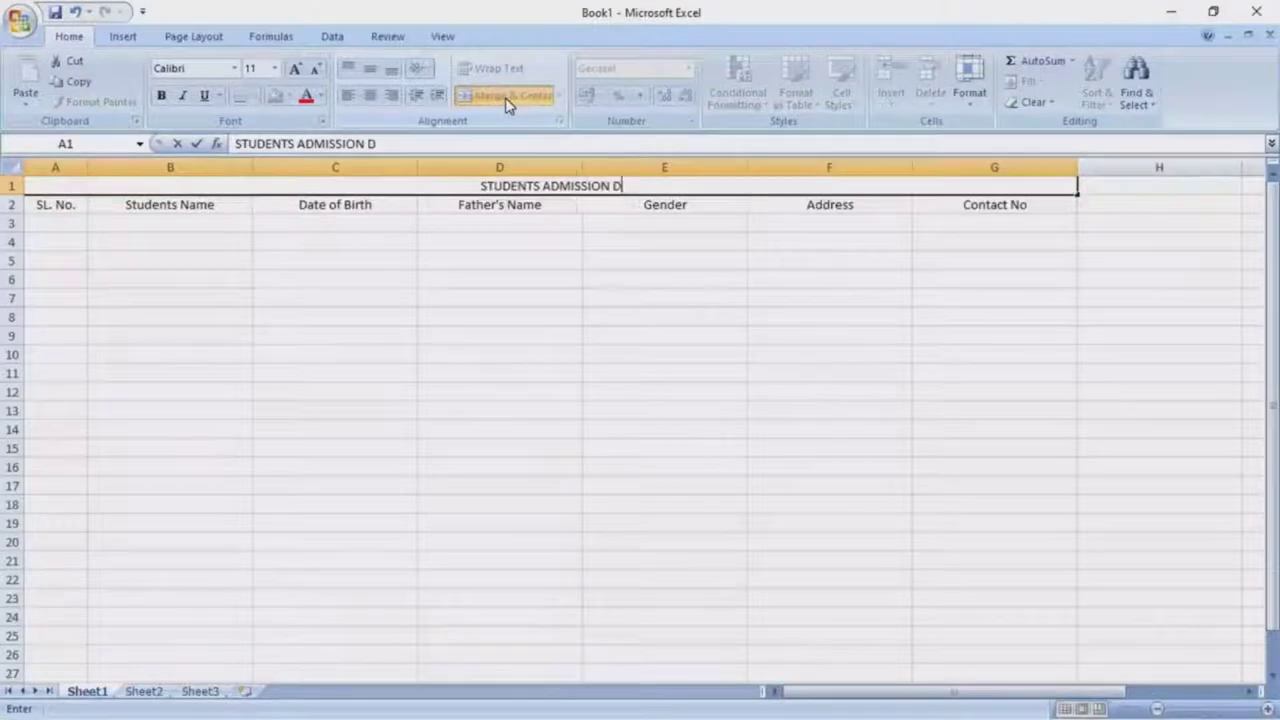
pyautogui.write('ETAILS')
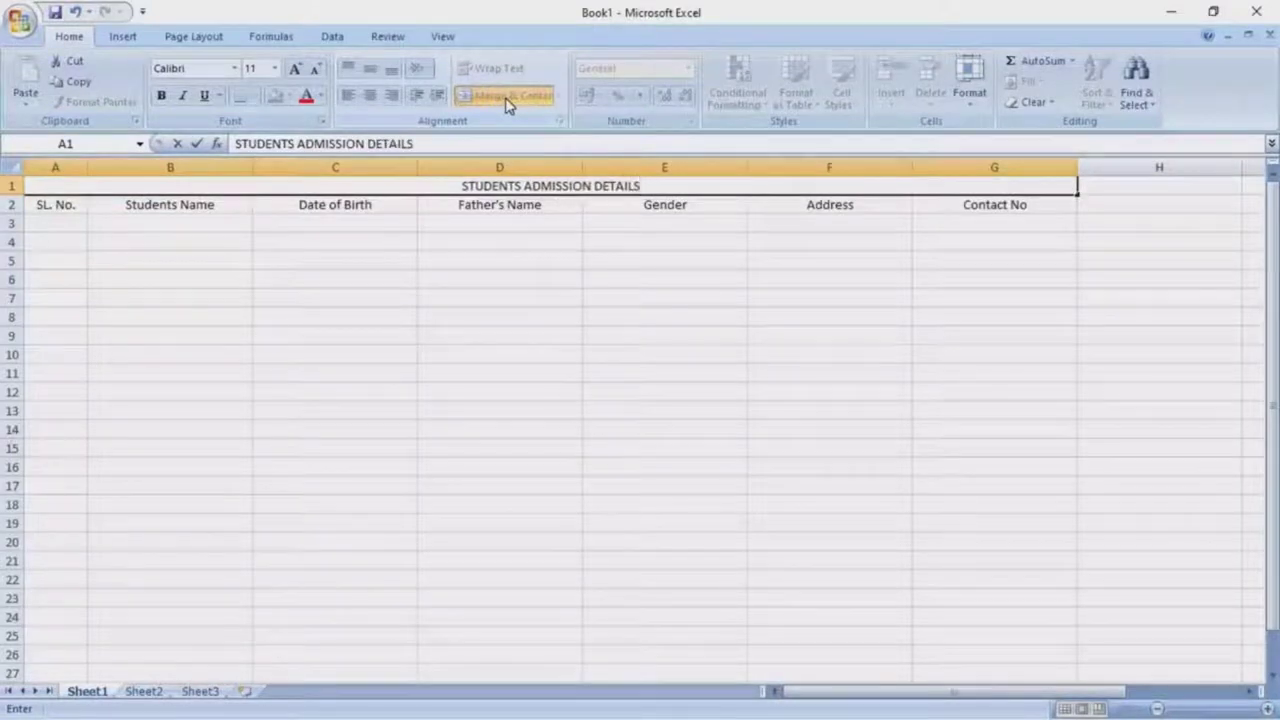
pyautogui.hotkey('ctrl', 'Return')
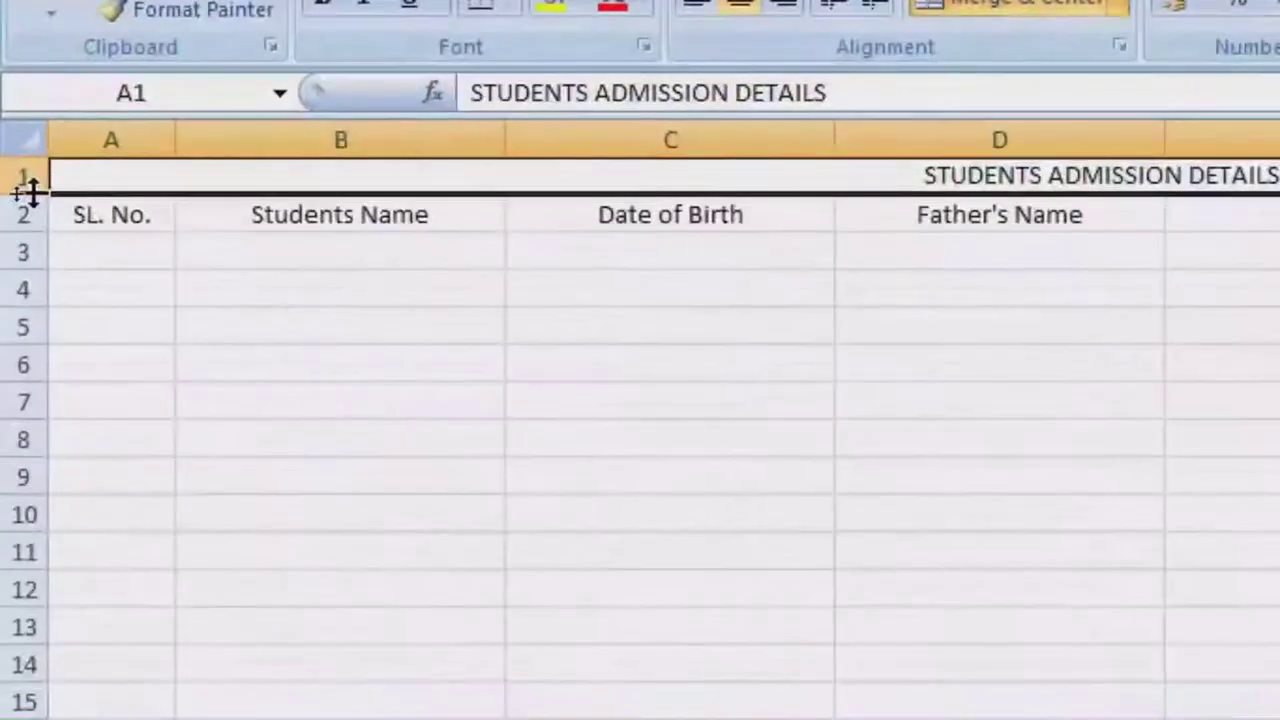
# Make row 1 taller and format the title bold at font size 18.
pyautogui.moveTo(14, 193); pyautogui.dragTo(30, 231)
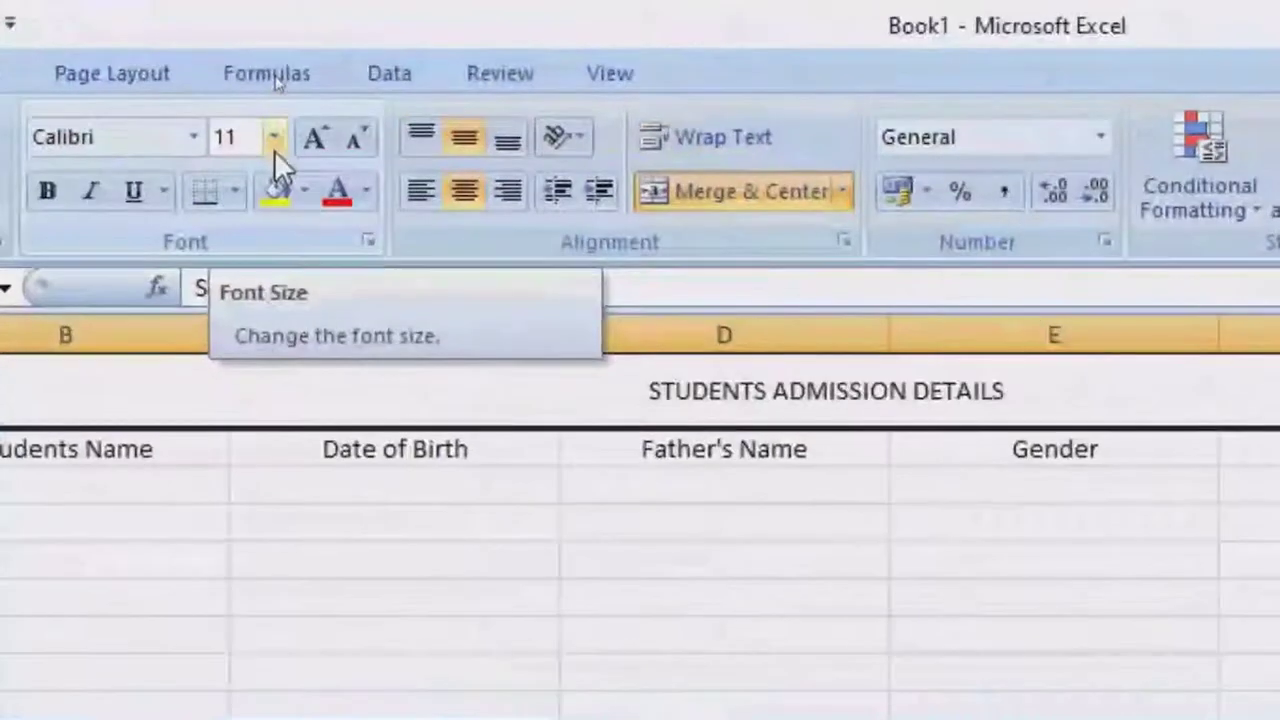
pyautogui.click(274, 68)
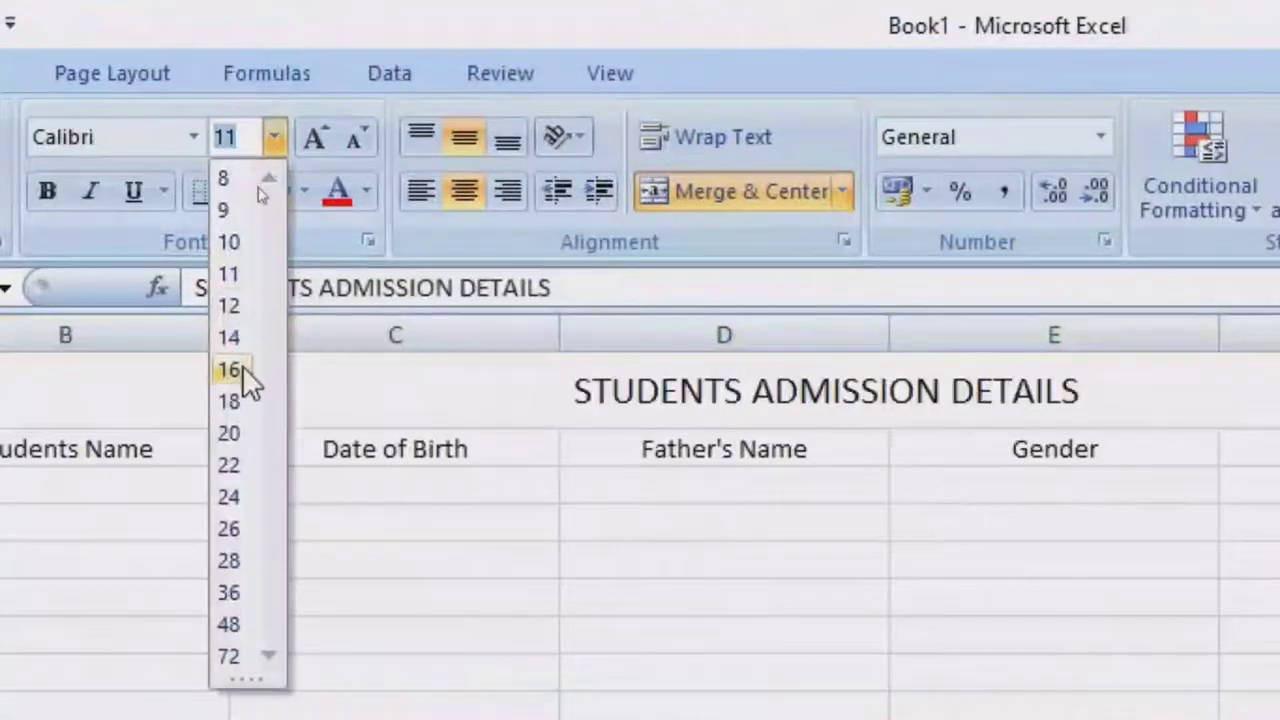
pyautogui.click(240, 400)
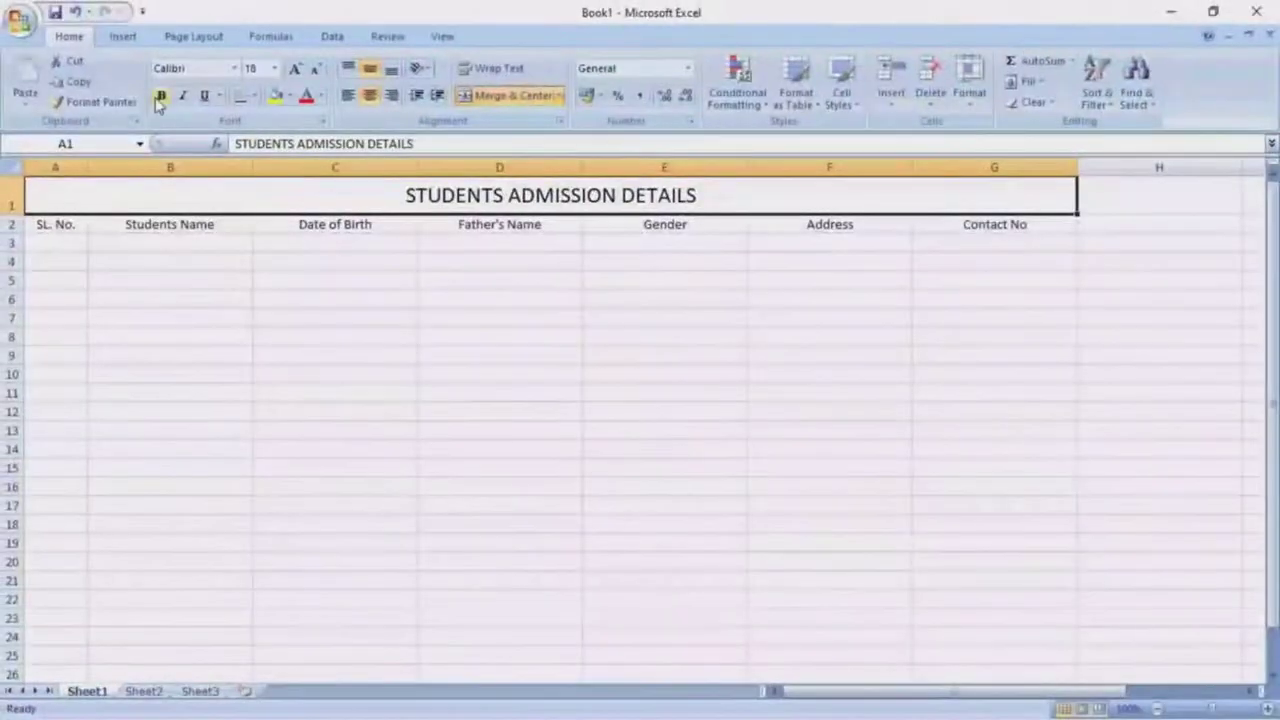
pyautogui.click(157, 102)
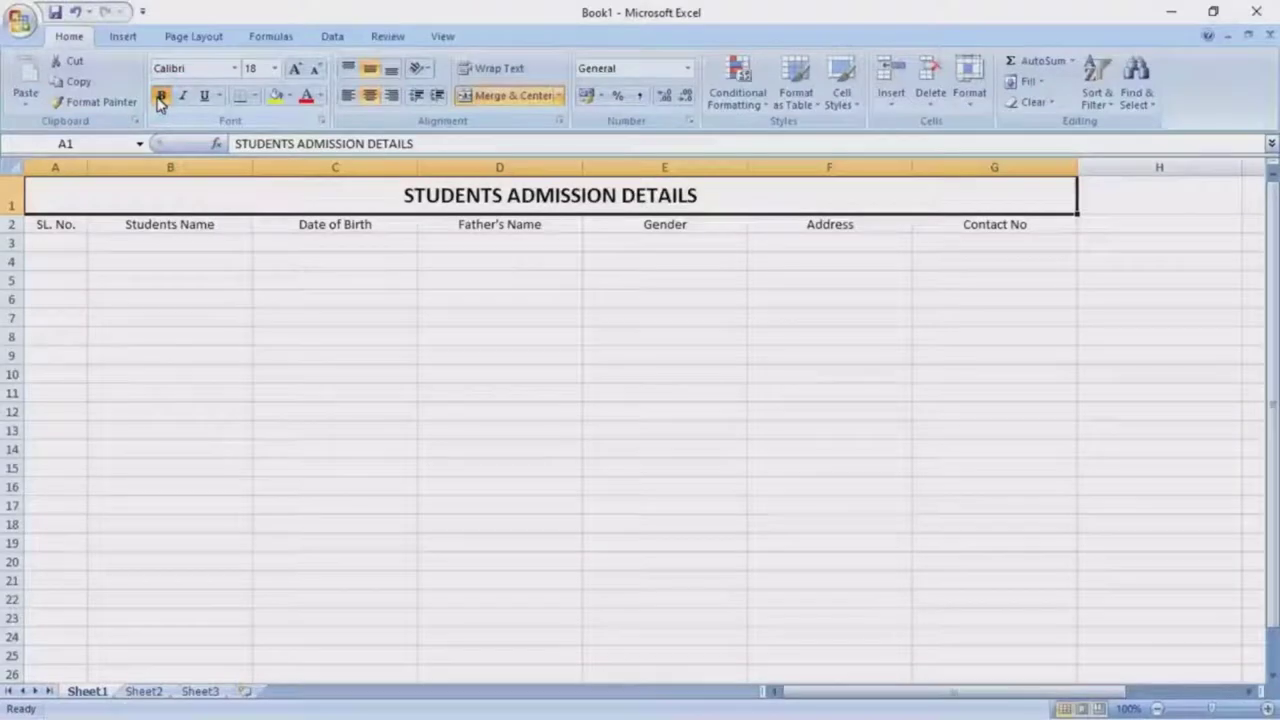
pyautogui.click(74, 225)
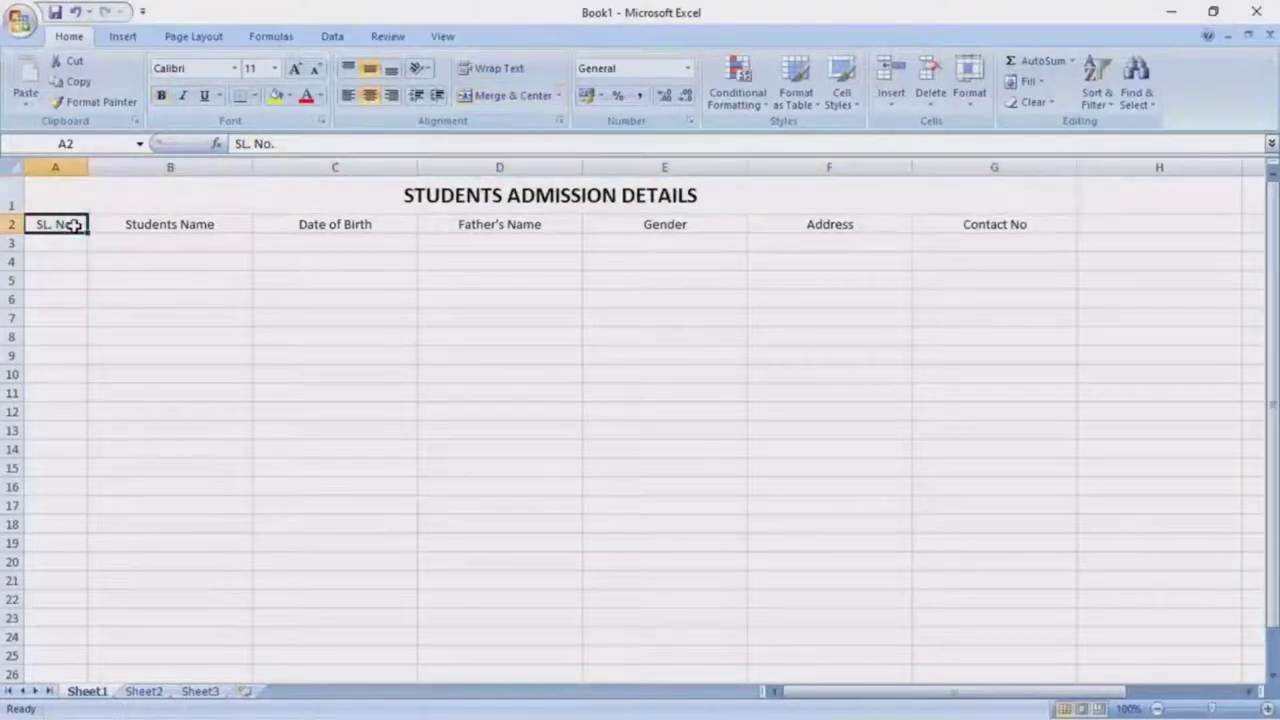
# Make the A2:G2 headers, SL. No. through Contact No, bold at font size 12.
pyautogui.moveTo(74, 225); pyautogui.dragTo(924, 225)
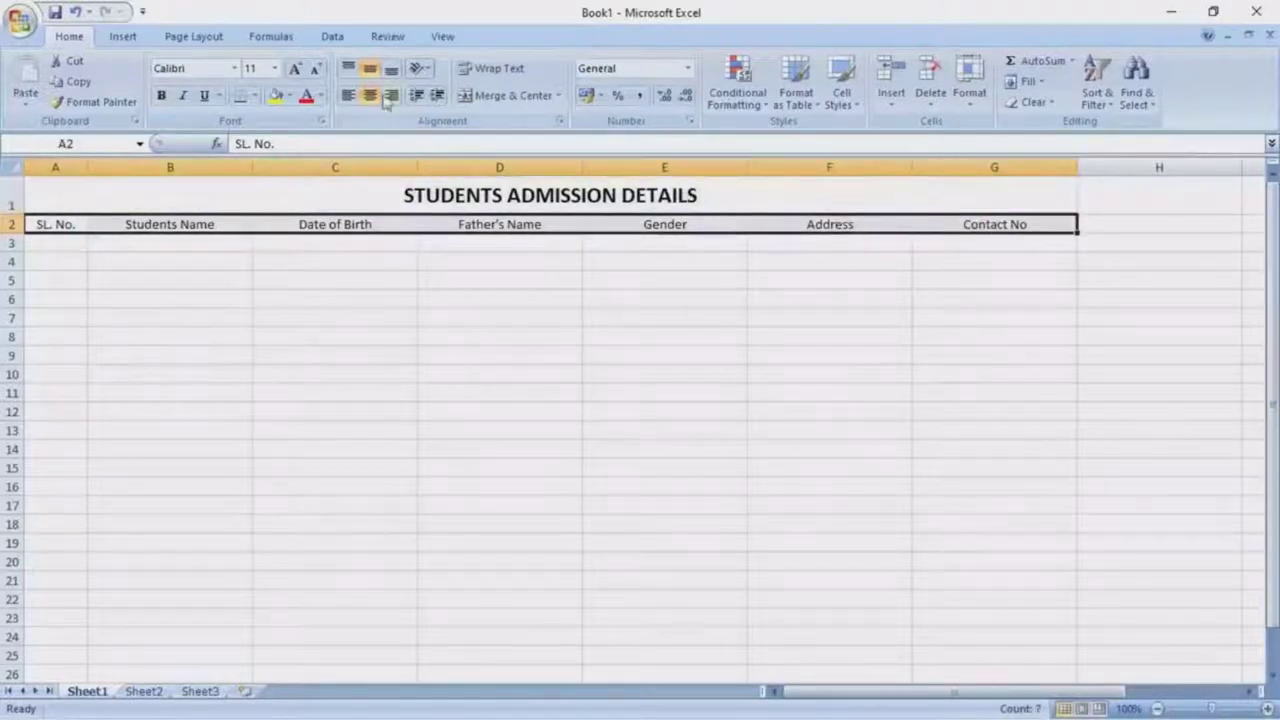
pyautogui.click(275, 70)
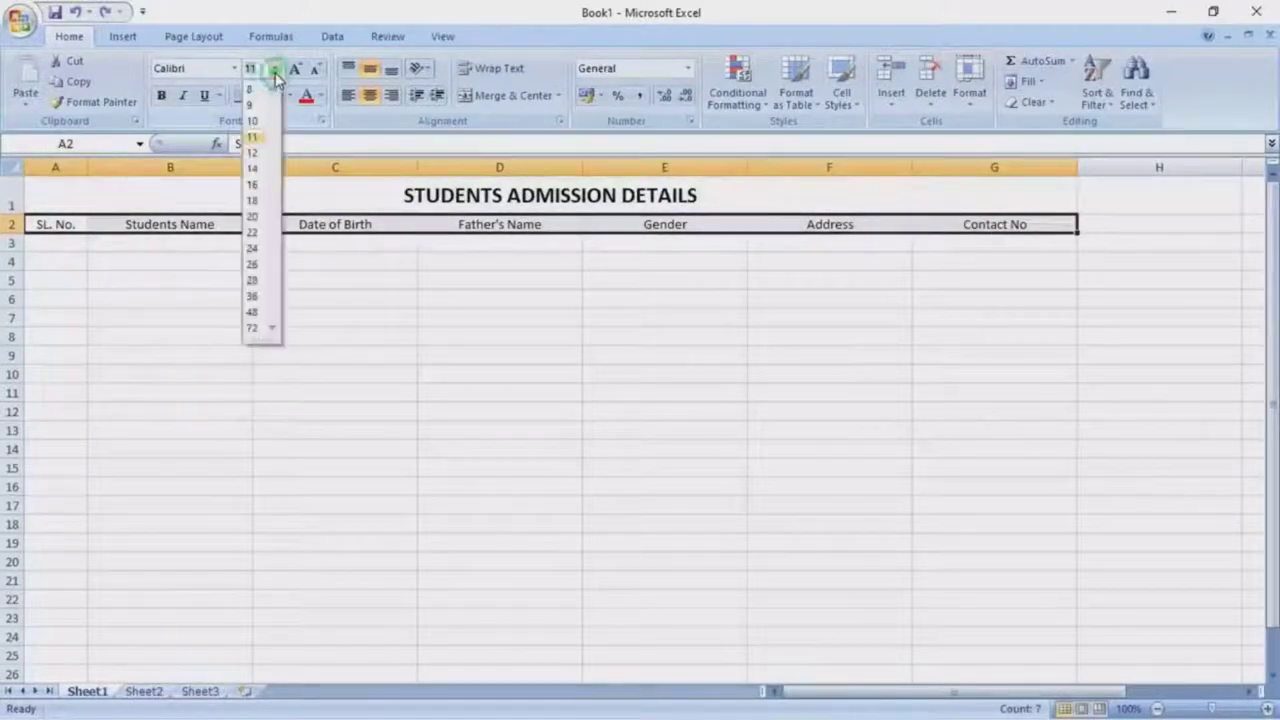
pyautogui.click(254, 152)
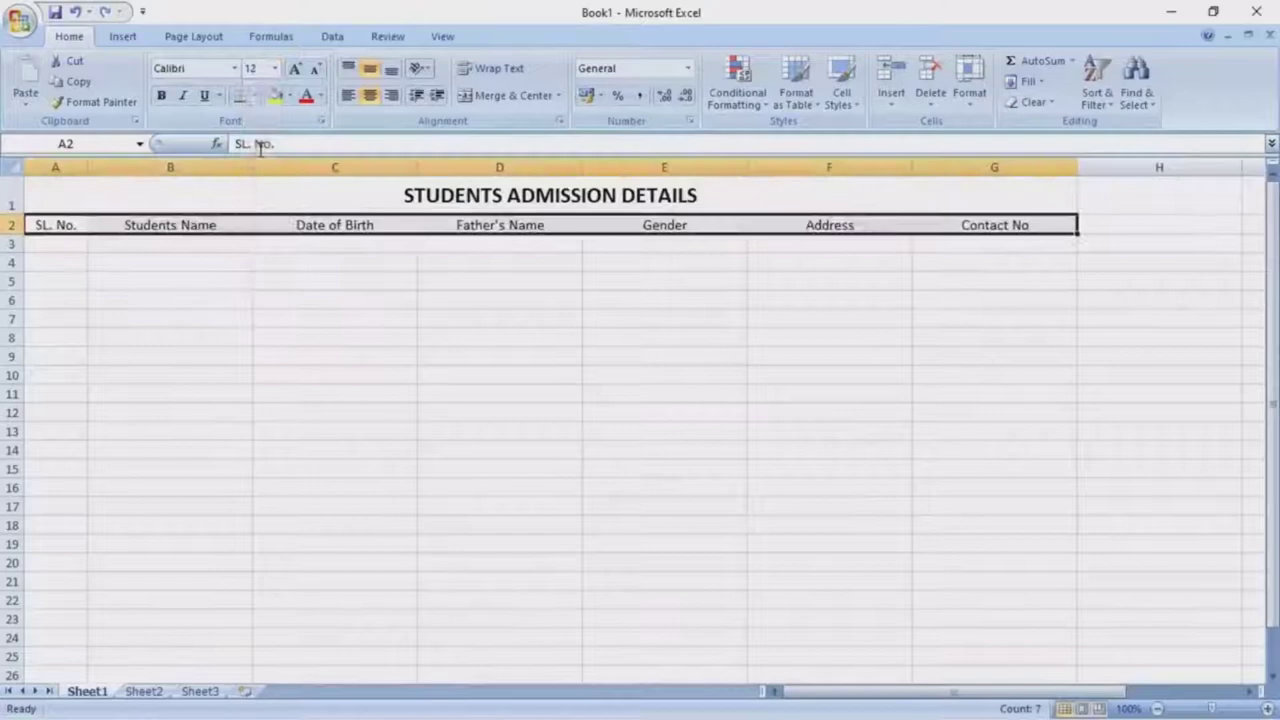
pyautogui.click(161, 97)
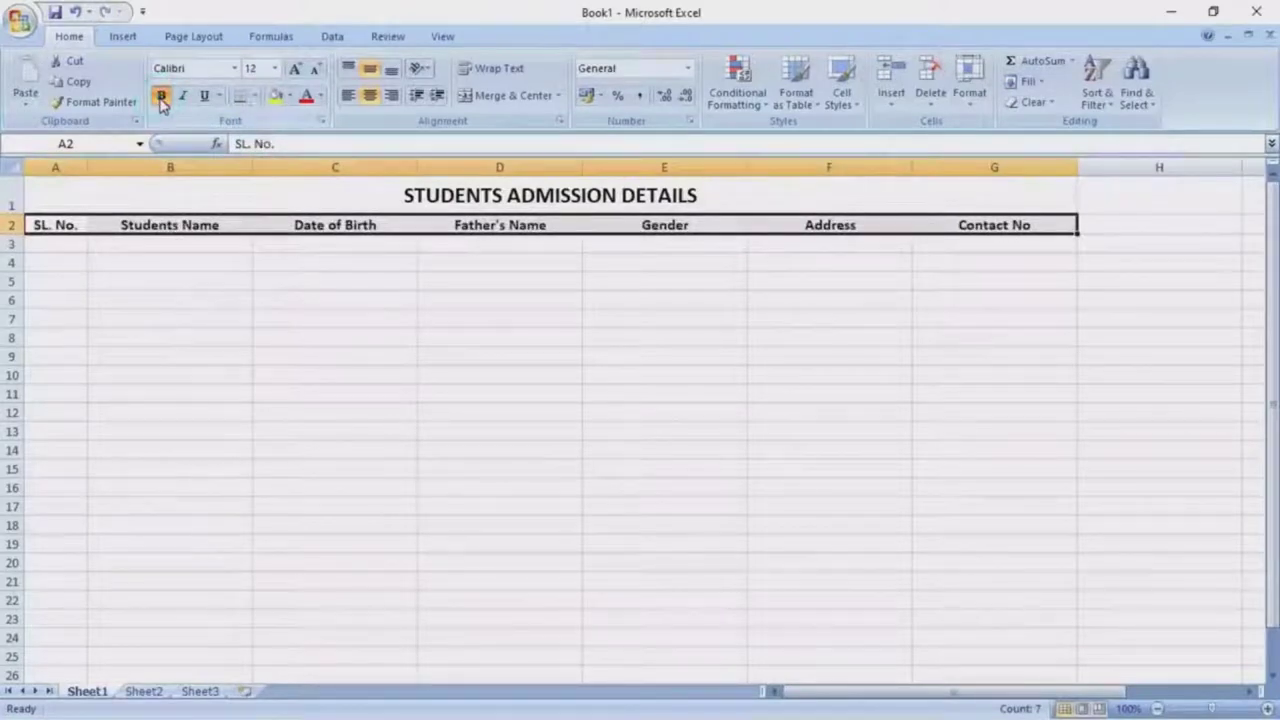
pyautogui.click(160, 336)
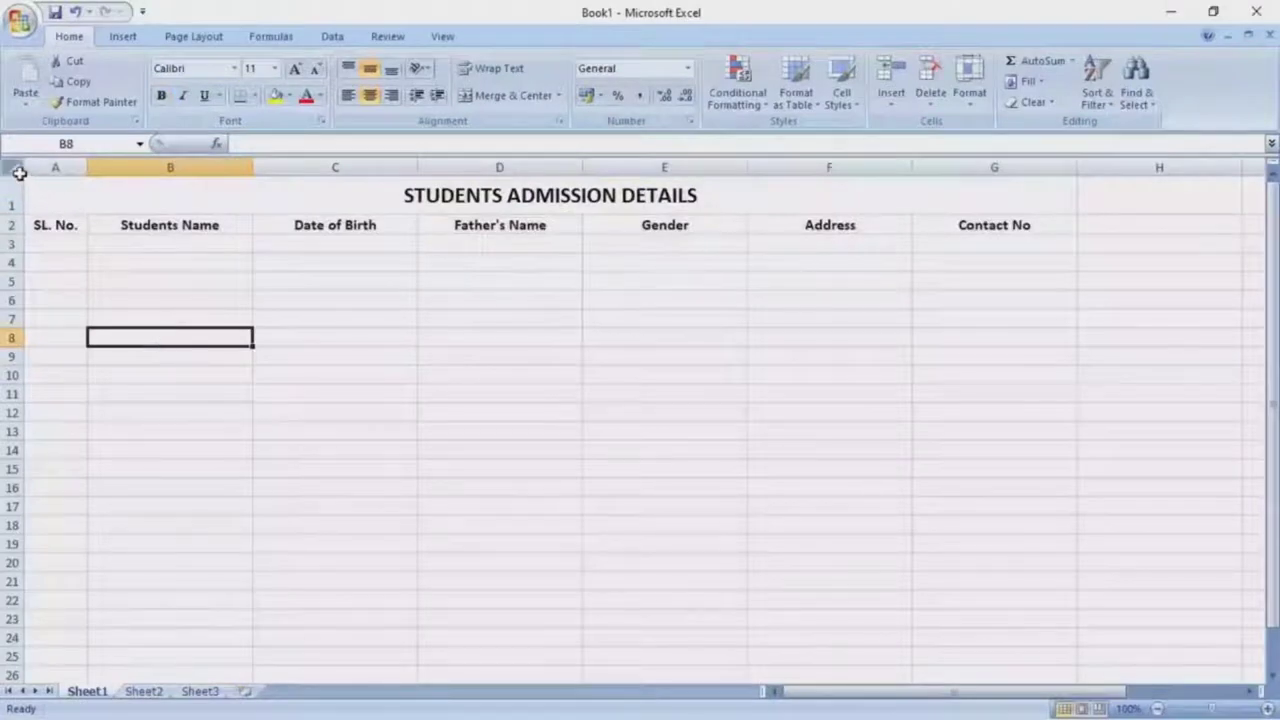
# Apply the Arial Unicode MS font to the entire worksheet.
pyautogui.click(19, 172)
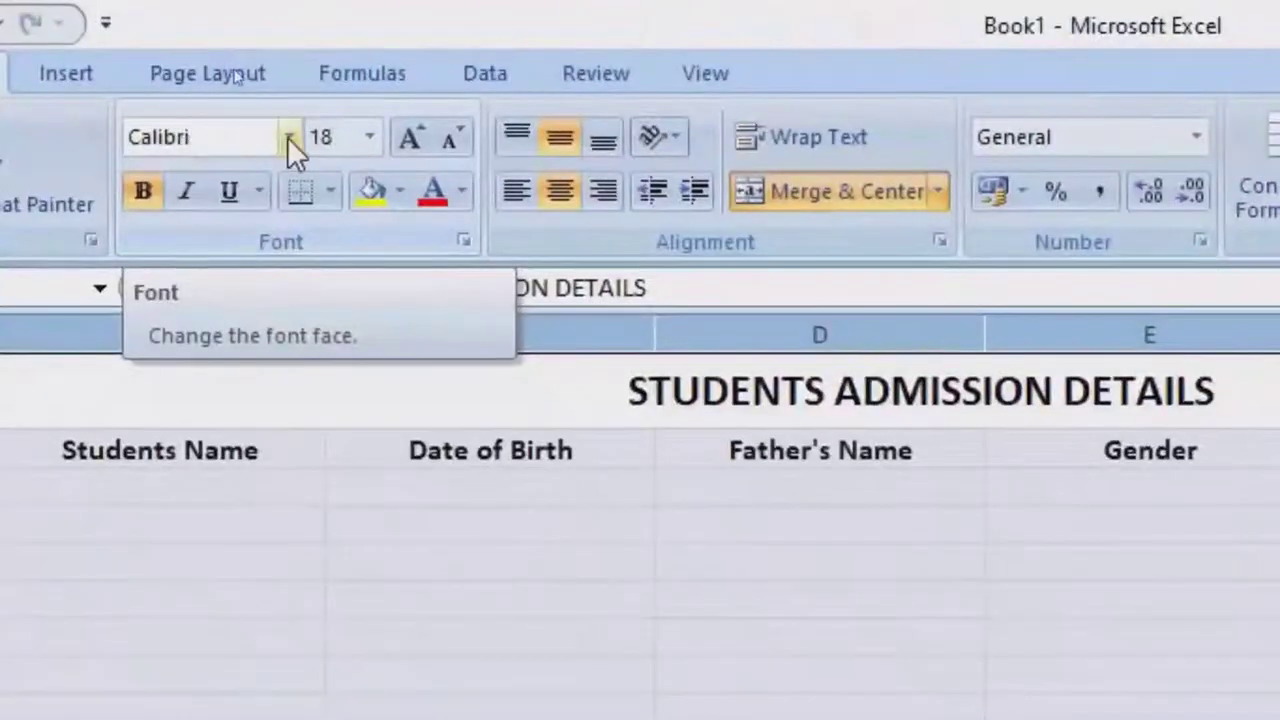
pyautogui.click(234, 68)
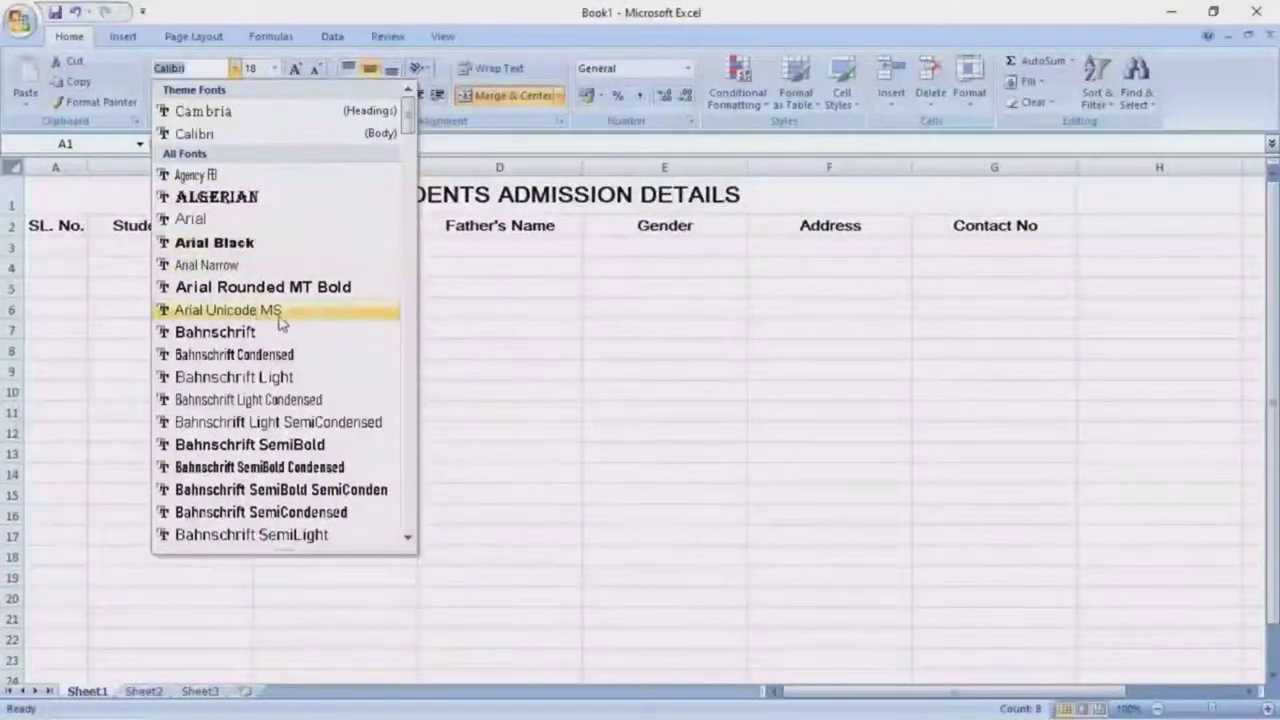
pyautogui.click(281, 314)
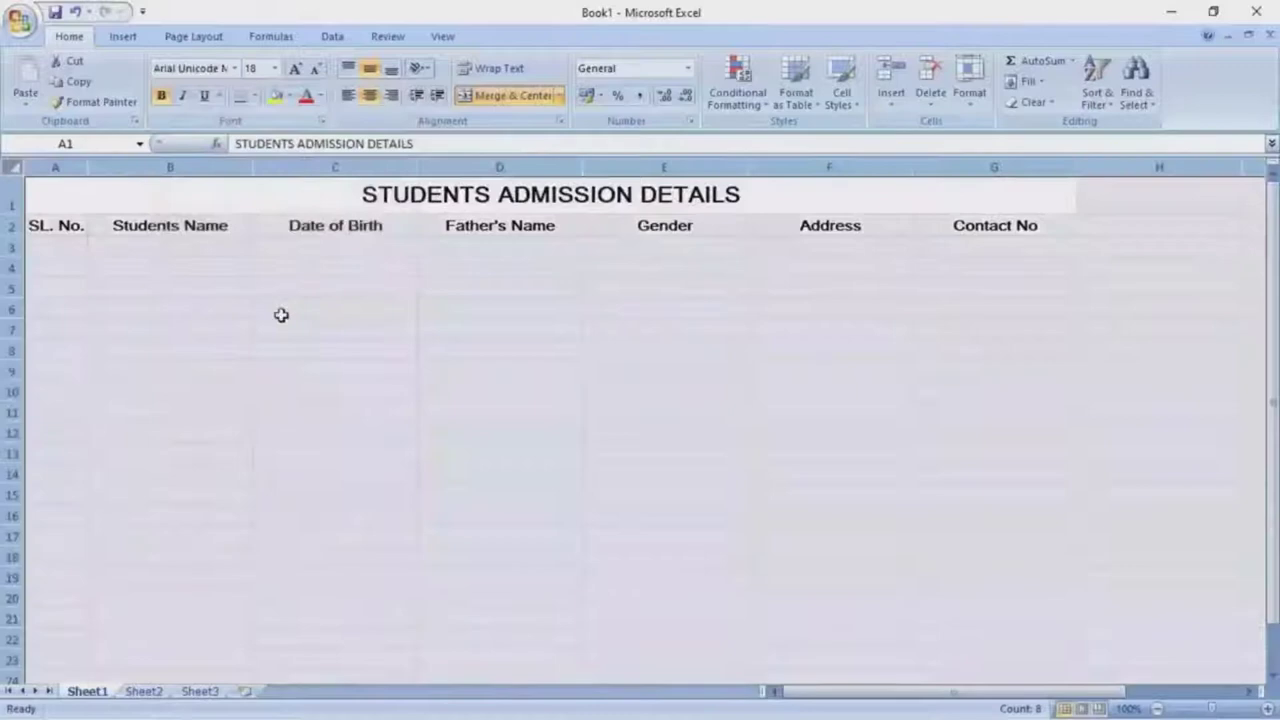
pyautogui.click(418, 335)
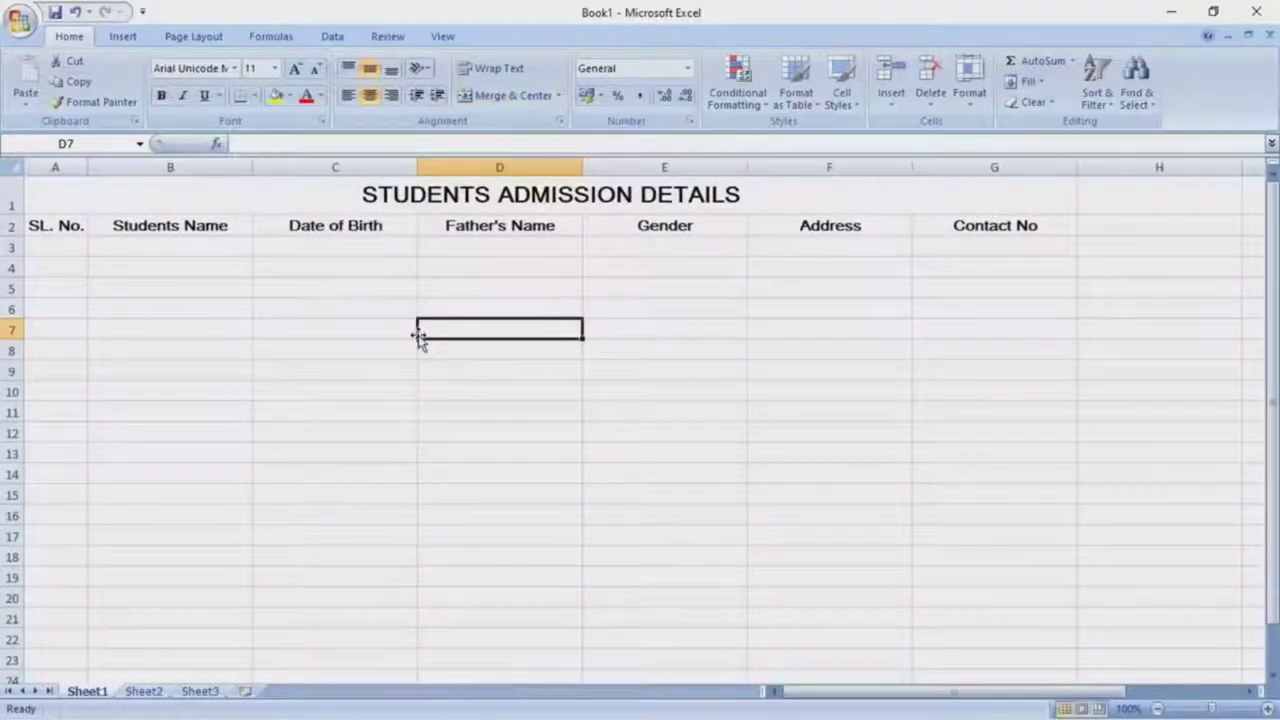
# Give the merged title cell a dark blue fill with white text.
pyautogui.click(305, 202)
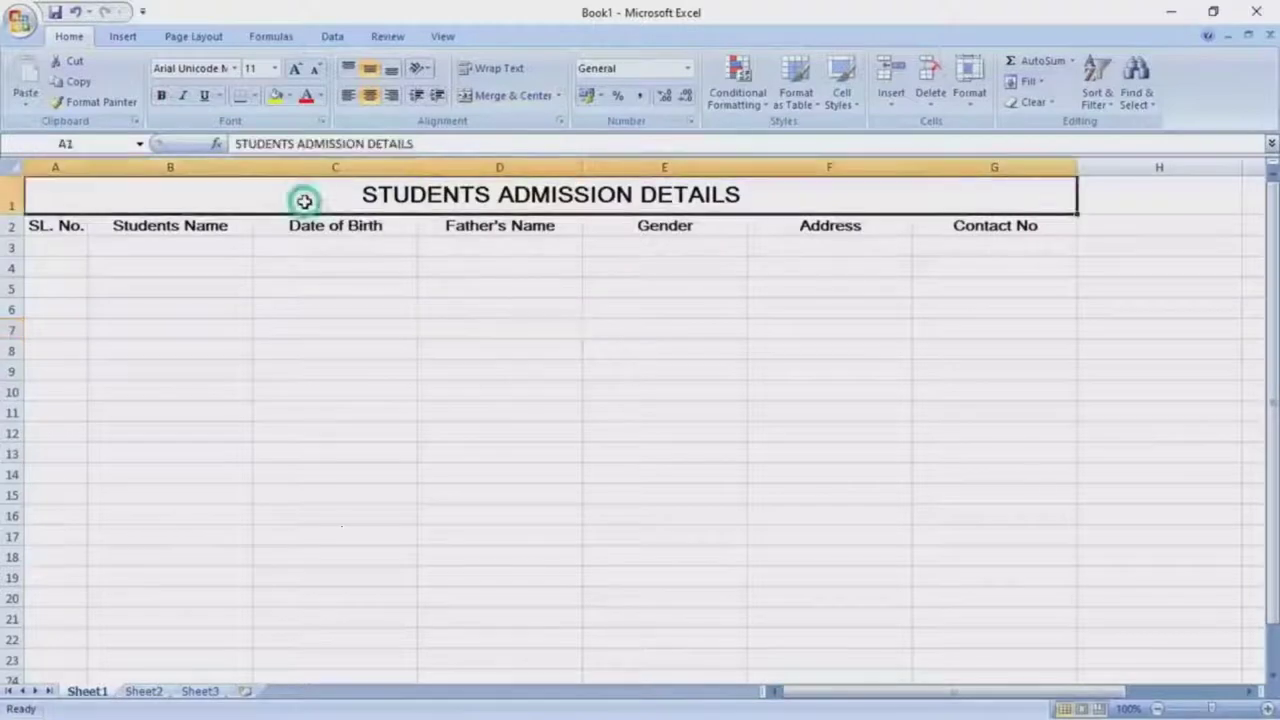
pyautogui.click(289, 95)
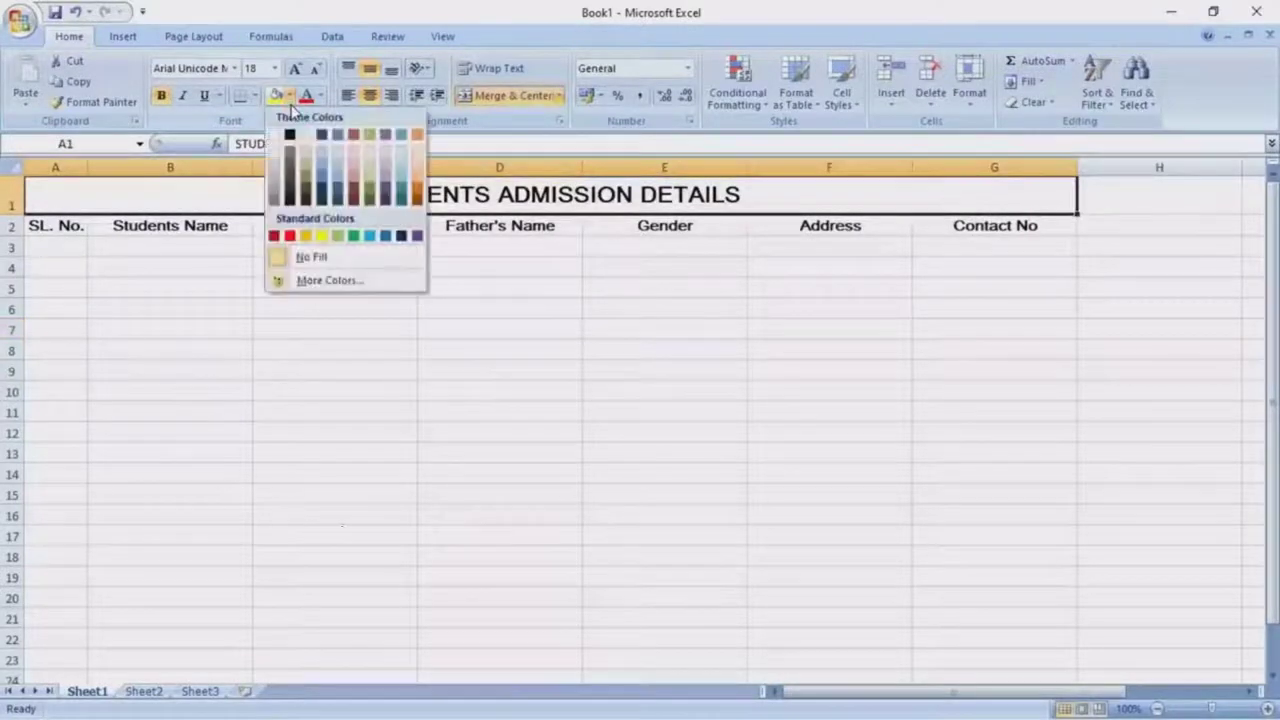
pyautogui.click(401, 236)
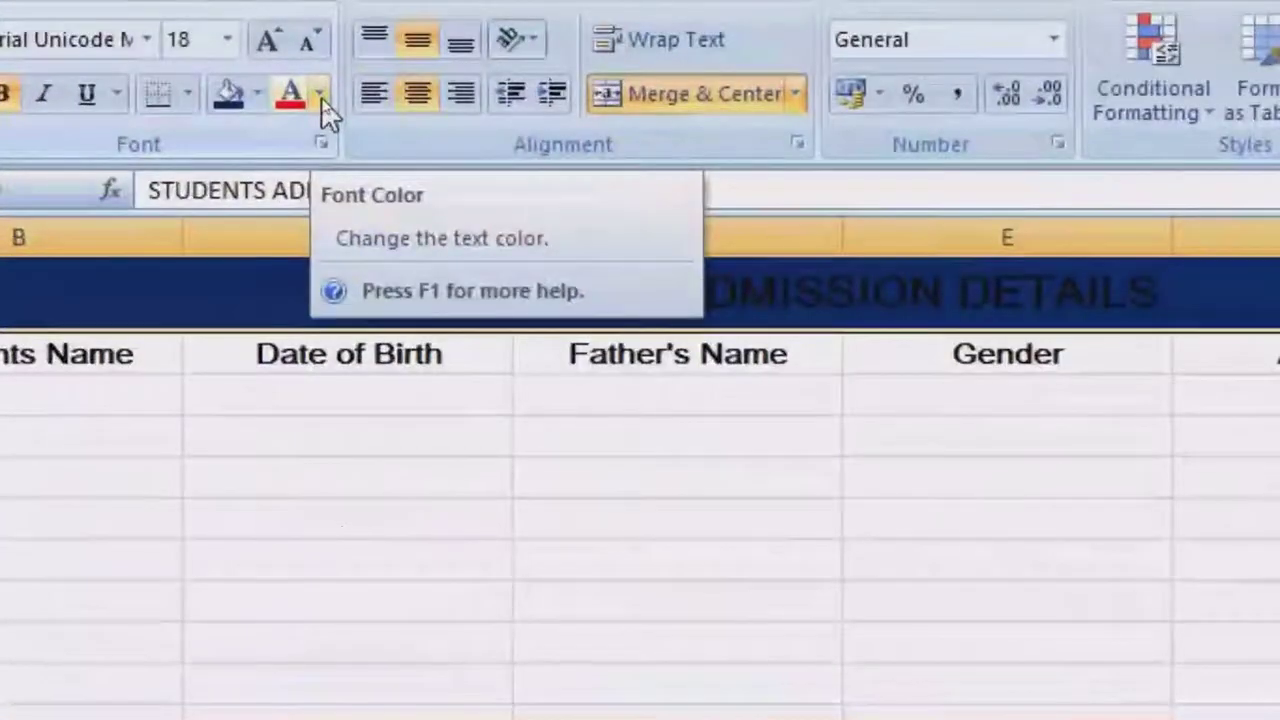
pyautogui.click(321, 97)
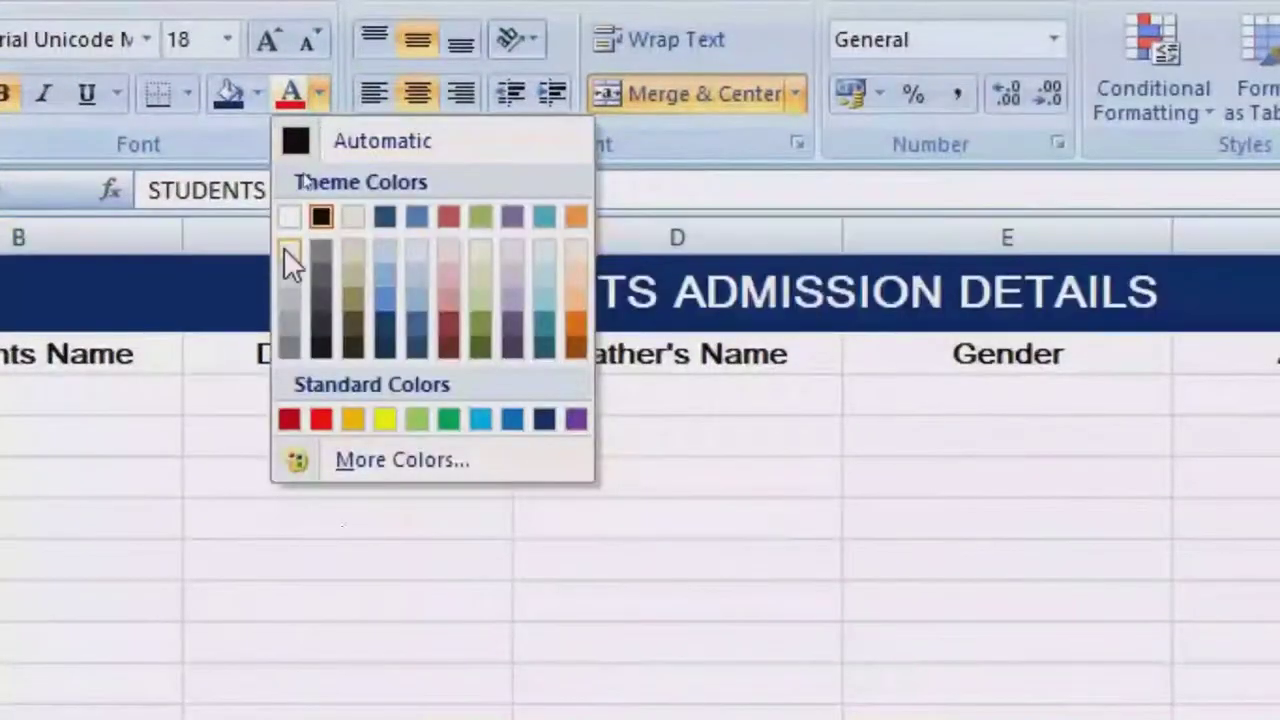
pyautogui.click(289, 217)
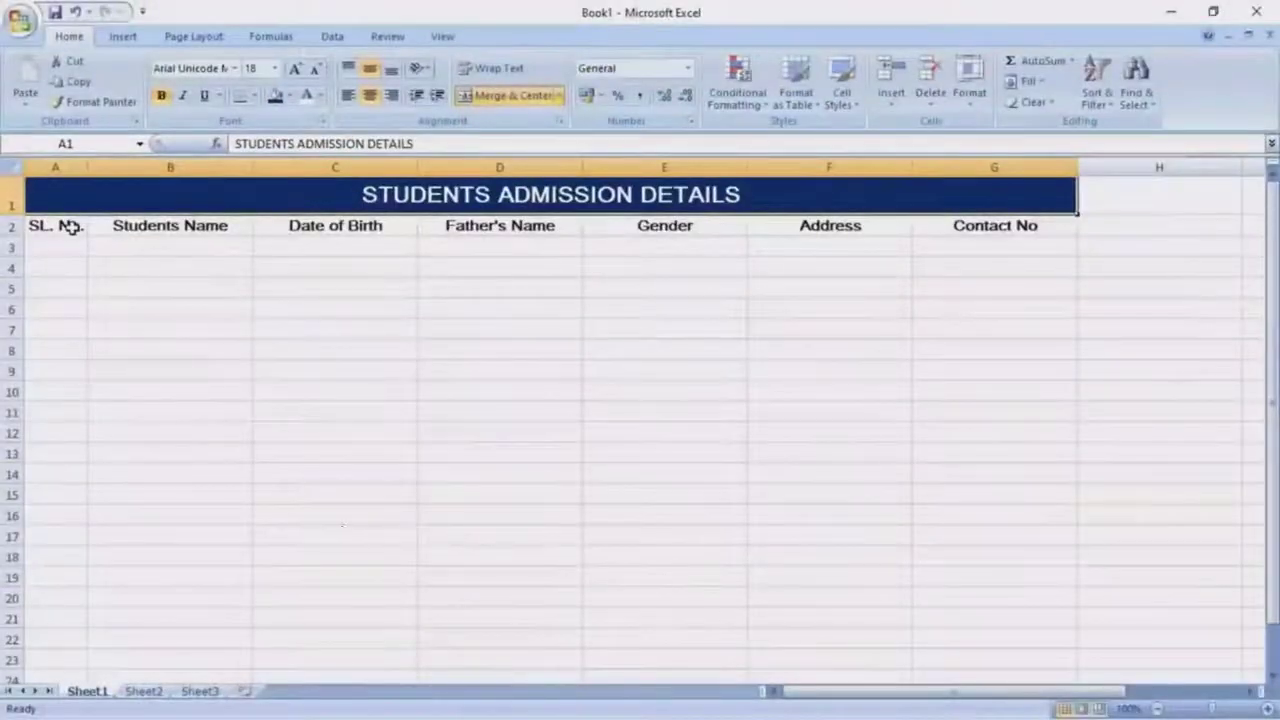
# Fill the header row A2:G2 light green.
pyautogui.moveTo(70, 227); pyautogui.dragTo(929, 223)
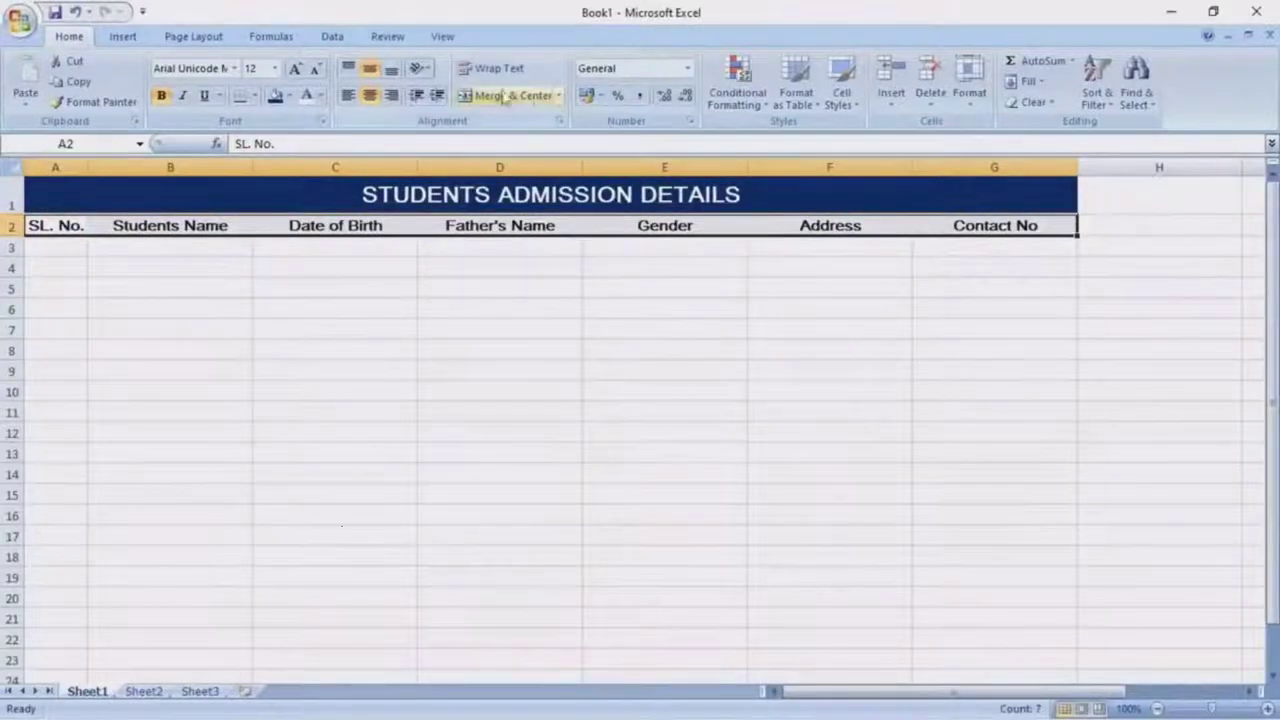
pyautogui.click(288, 97)
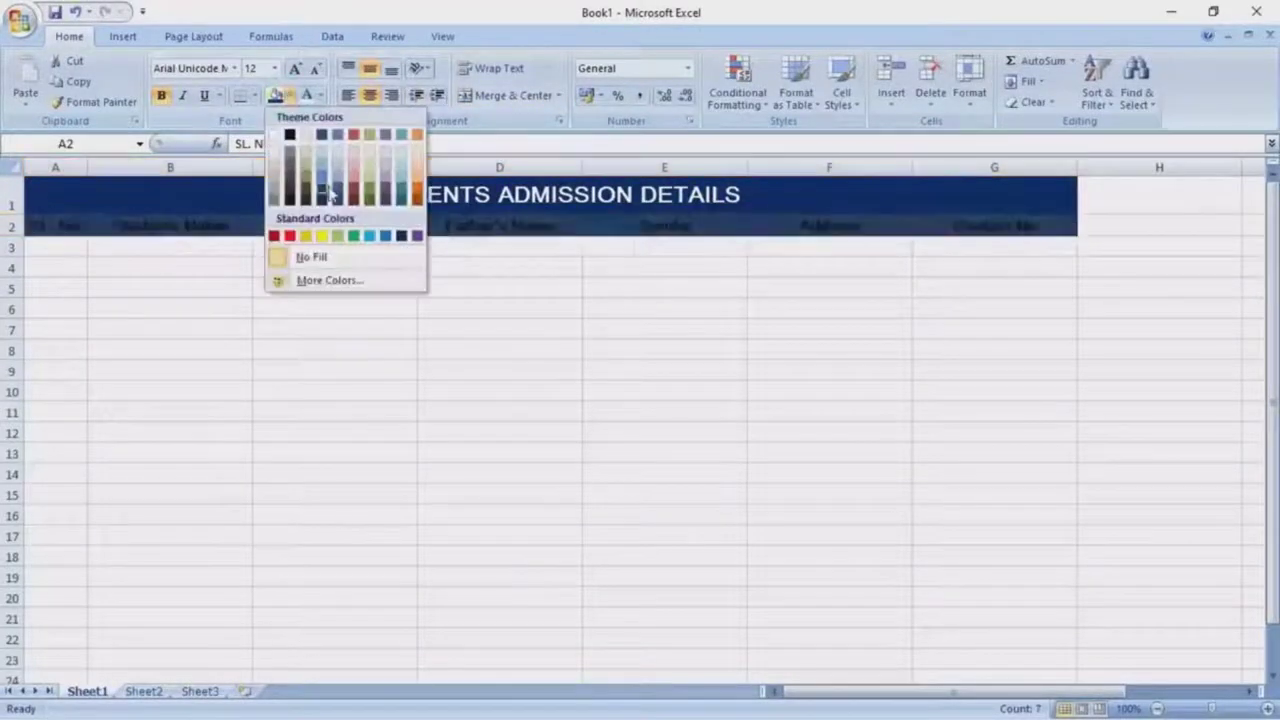
pyautogui.click(339, 236)
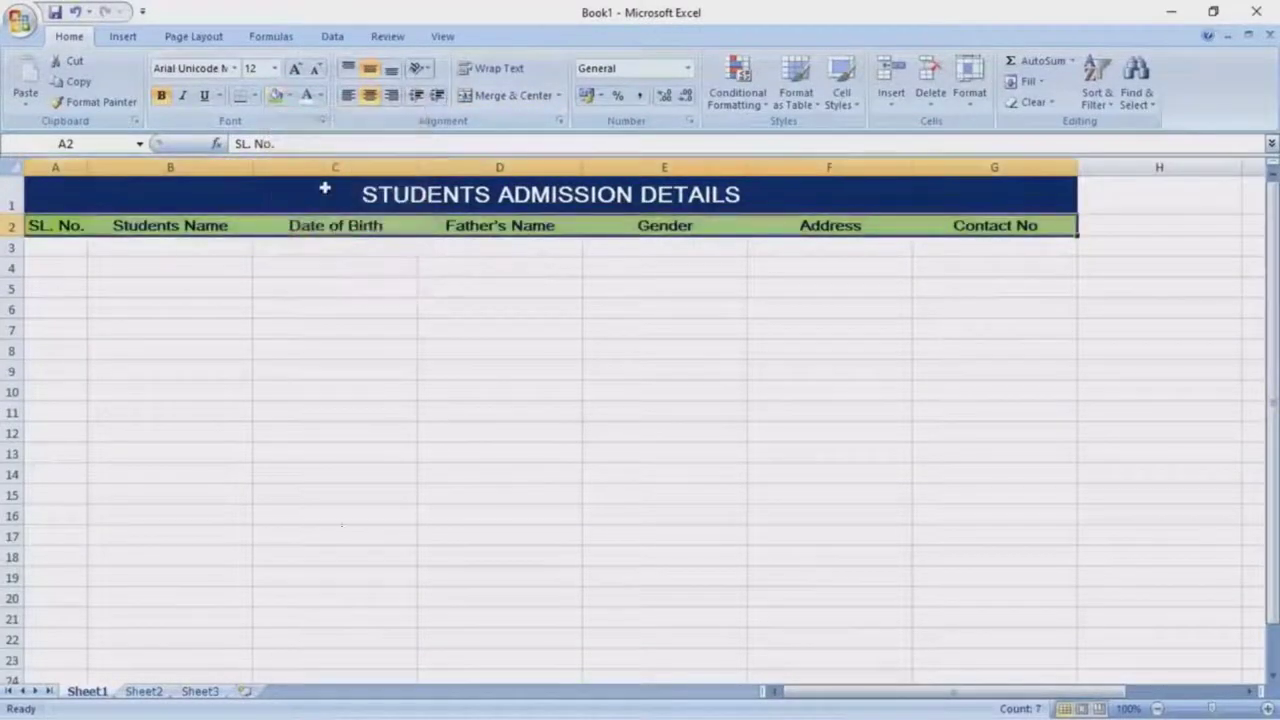
pyautogui.click(376, 364)
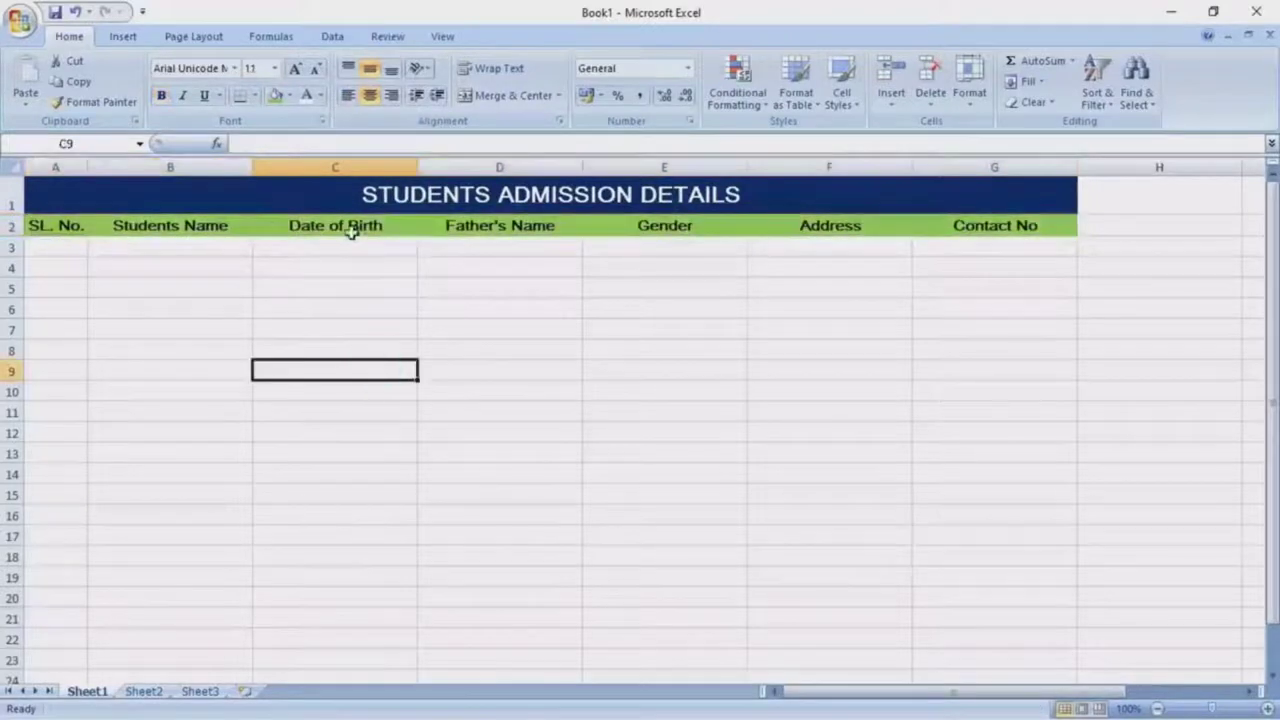
pyautogui.click(347, 200)
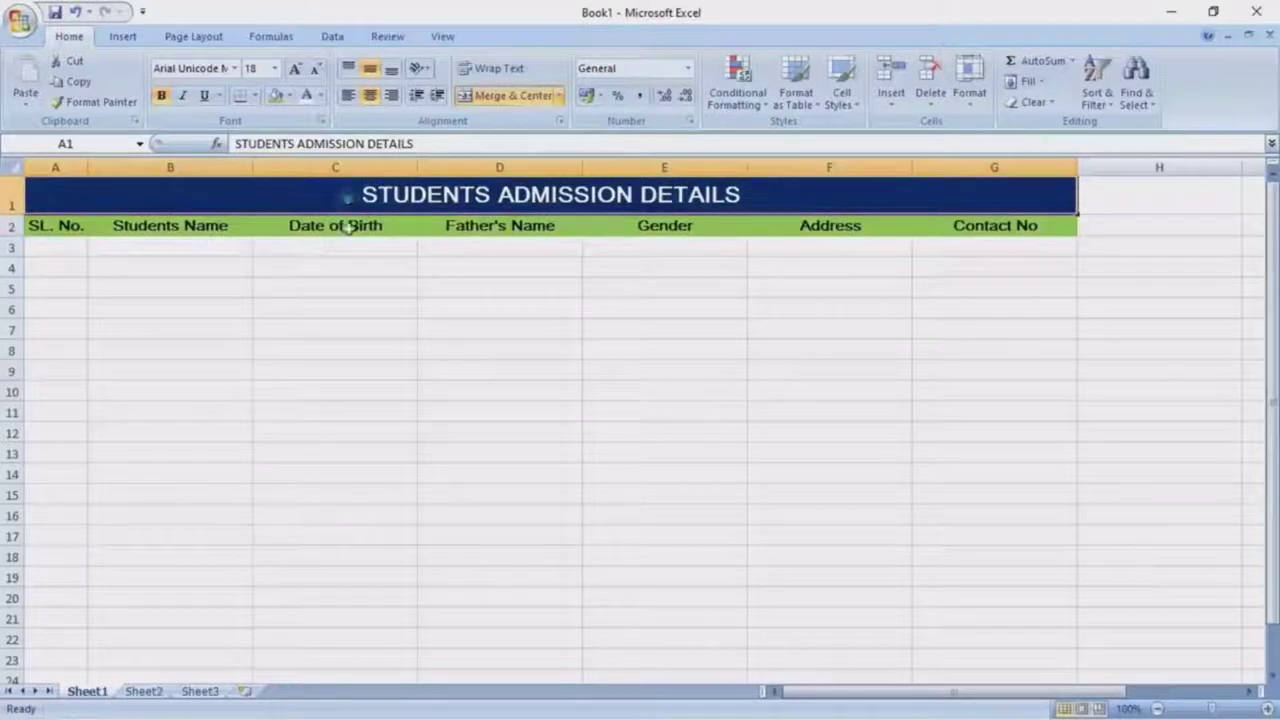
# Apply All Borders to the range A1:G23.
pyautogui.moveTo(347, 200); pyautogui.dragTo(362, 668)
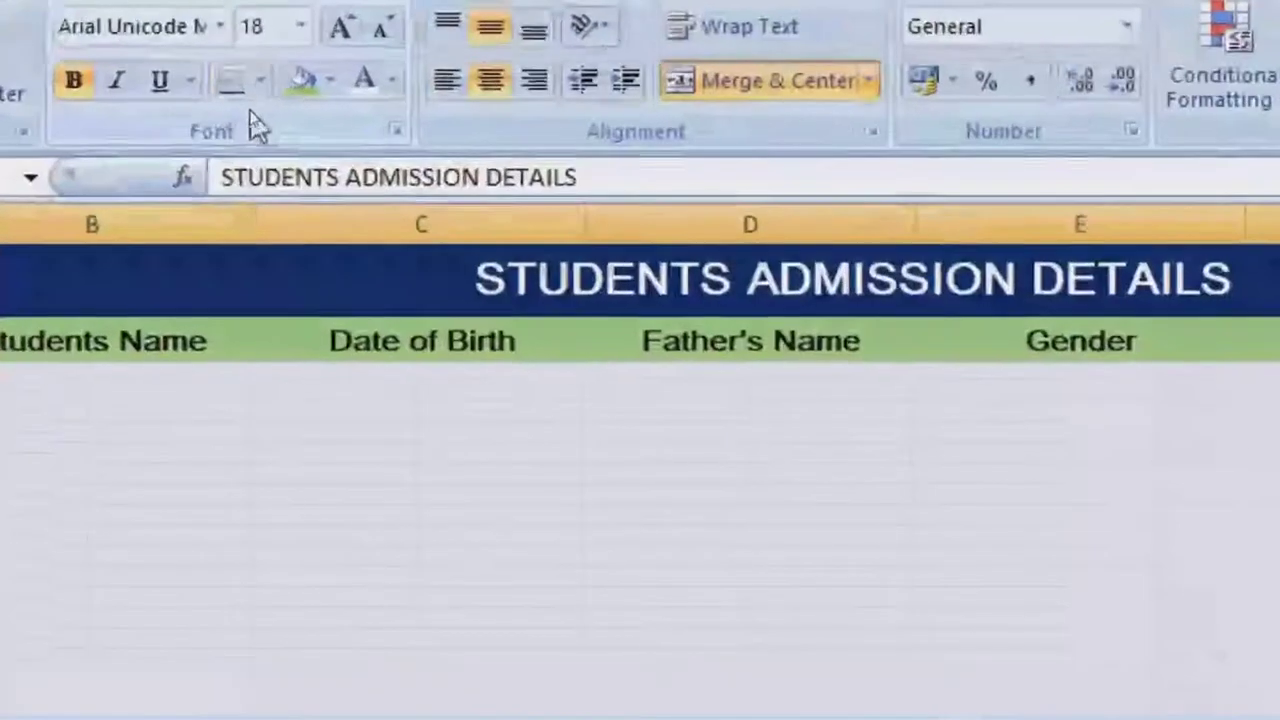
pyautogui.click(255, 95)
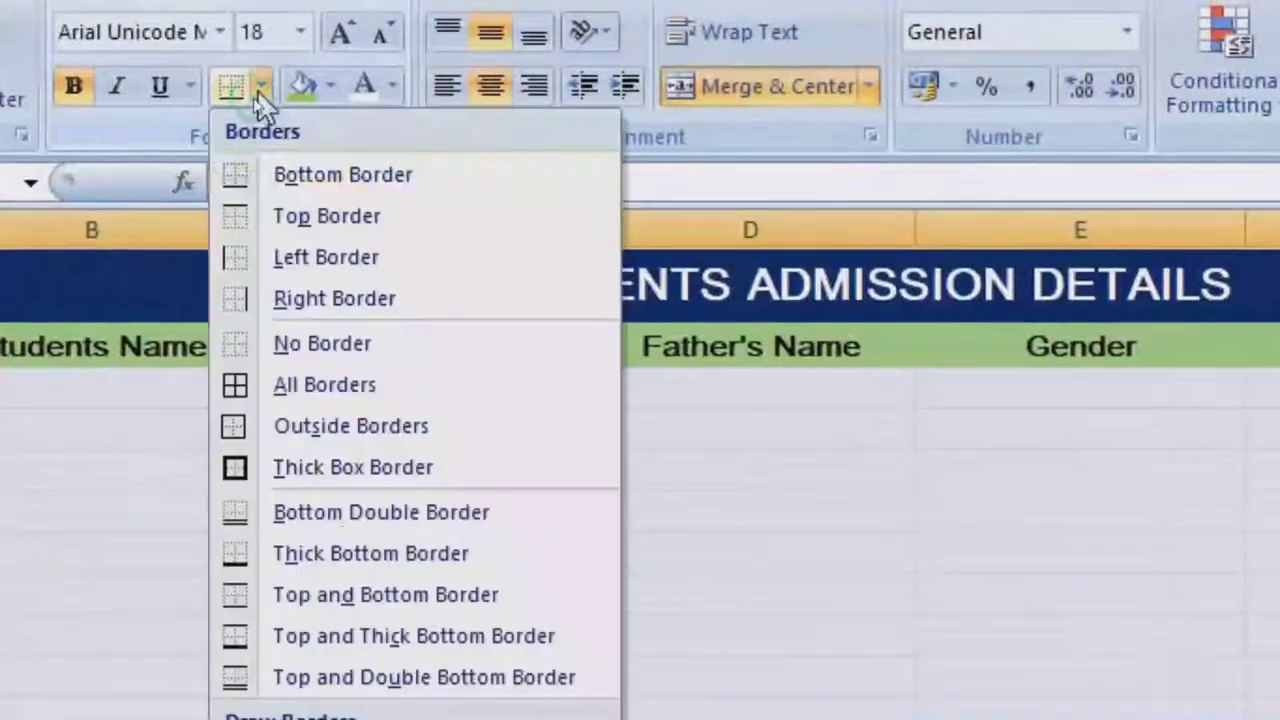
pyautogui.click(267, 384)
pyautogui.click(390, 370)
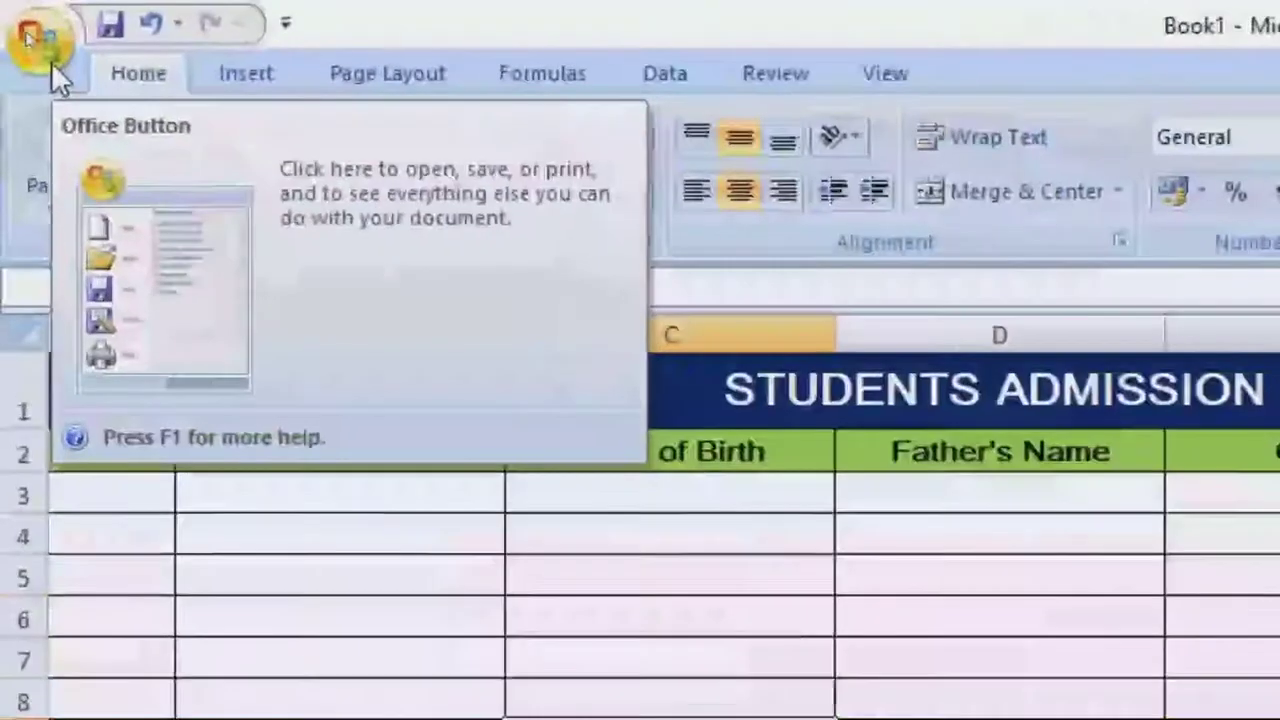
# In Excel Options, show All Commands on the Quick Access Toolbar page.
pyautogui.click(51, 62)
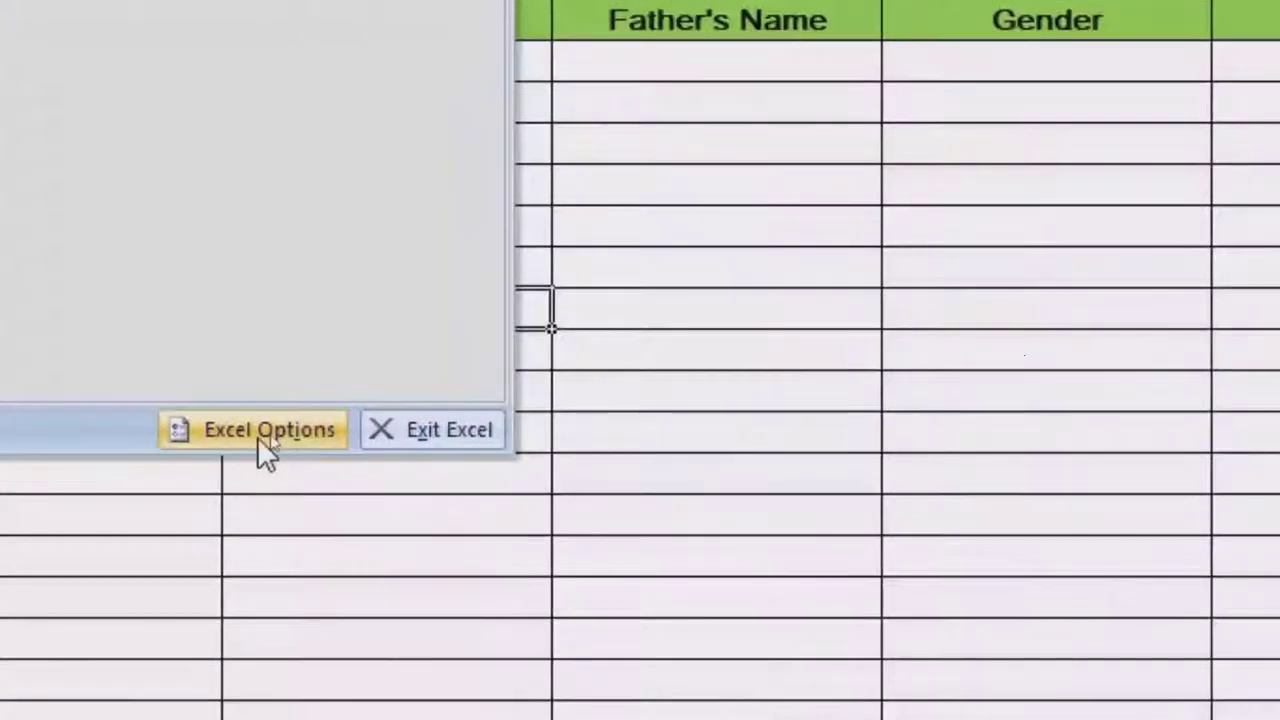
pyautogui.click(257, 436)
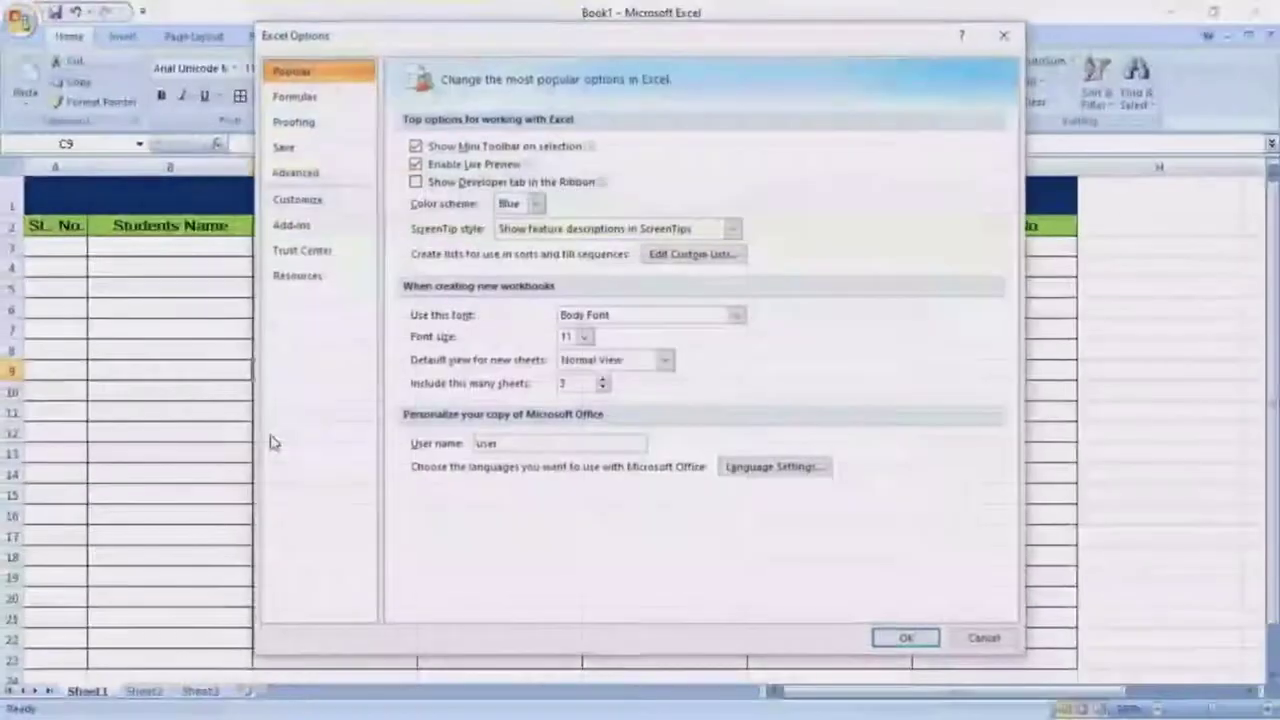
pyautogui.click(341, 205)
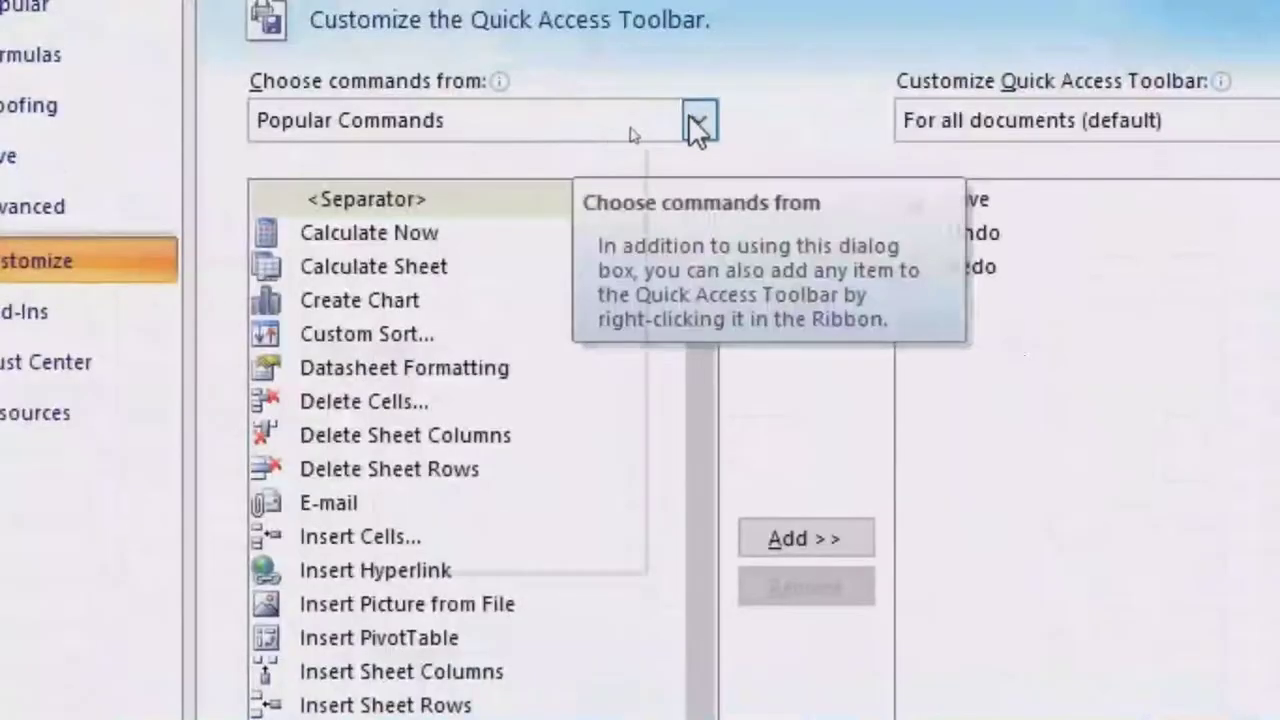
pyautogui.click(698, 122)
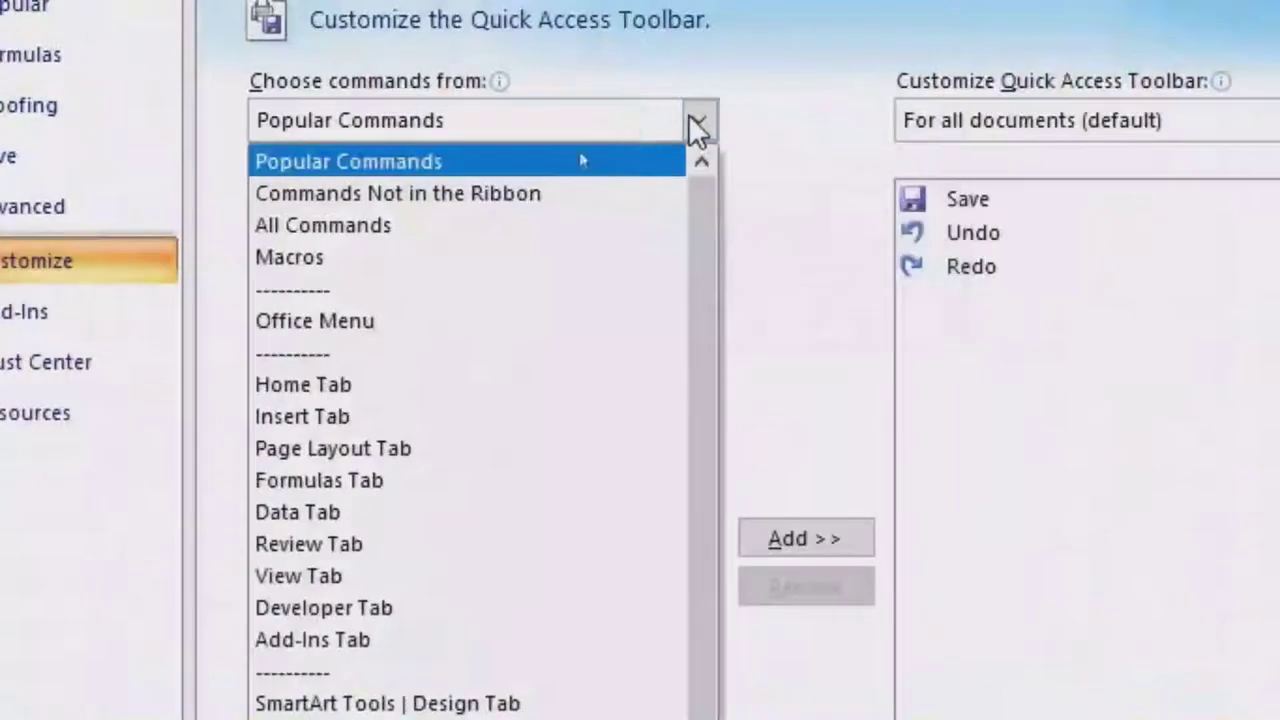
pyautogui.click(428, 230)
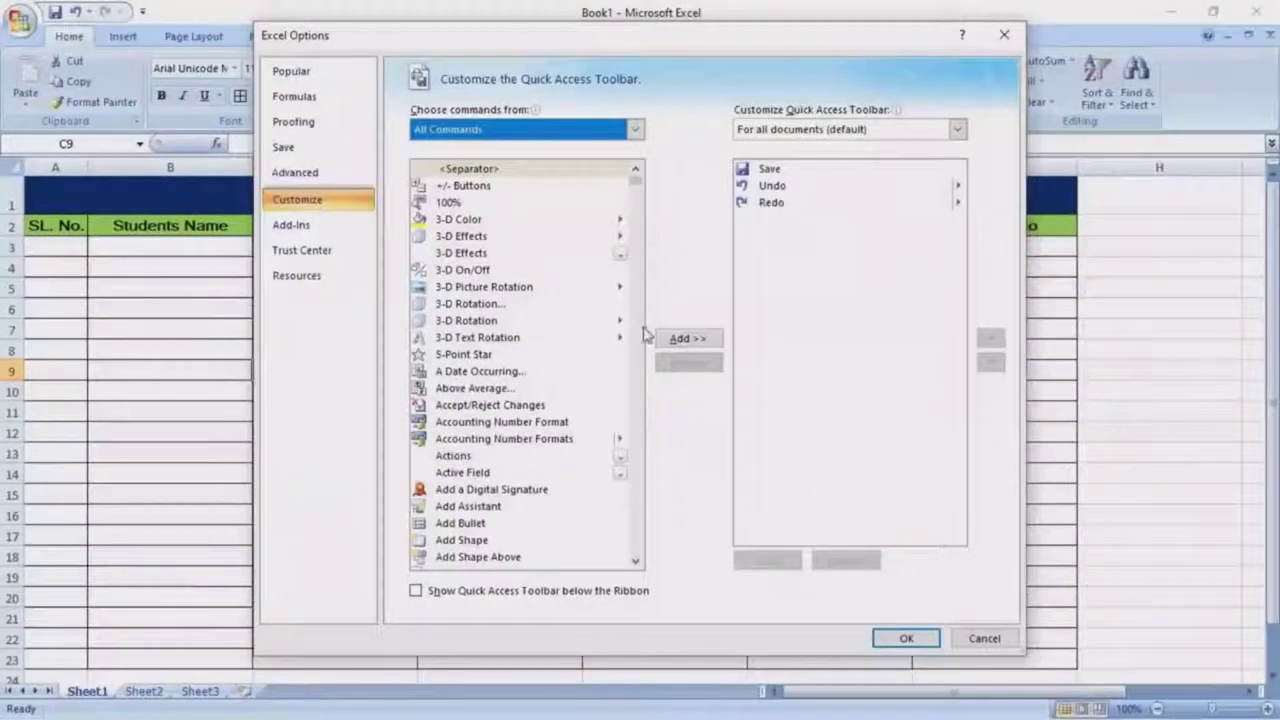
# Add the Form command to the Quick Access Toolbar and confirm with OK.
pyautogui.click(635, 561)
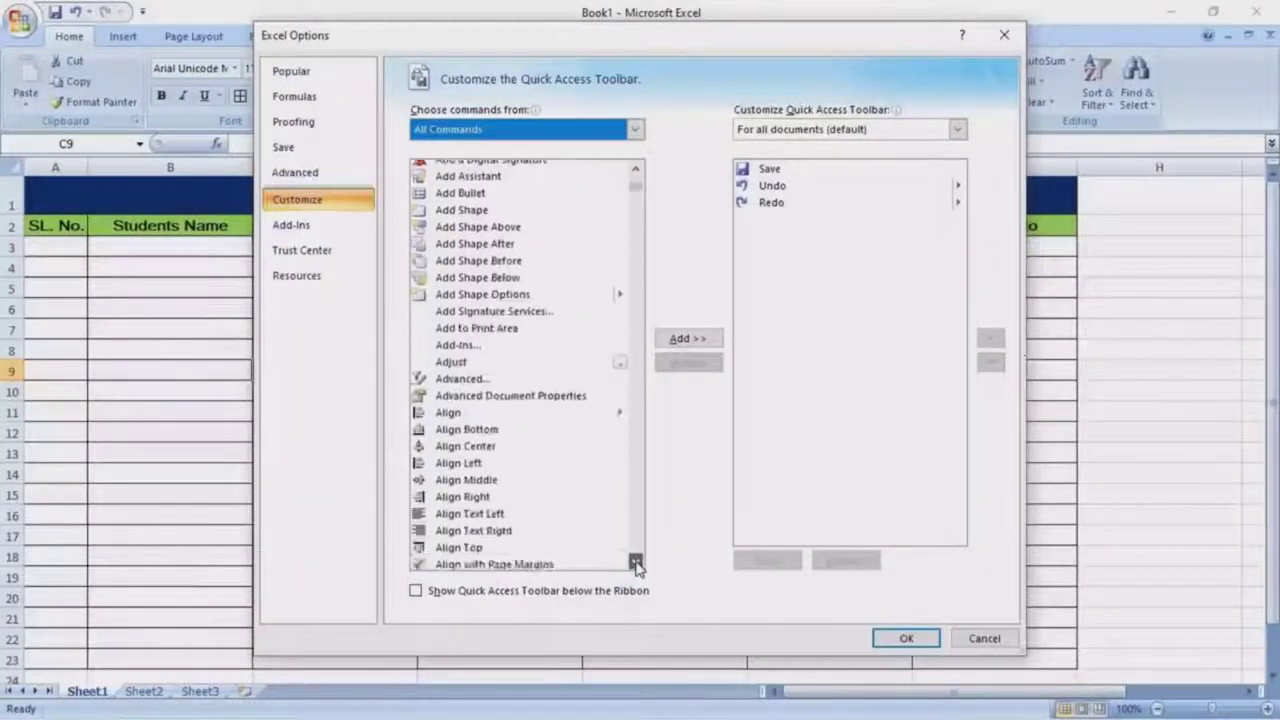
pyautogui.click(636, 200)
pyautogui.moveTo(636, 200); pyautogui.dragTo(643, 307)
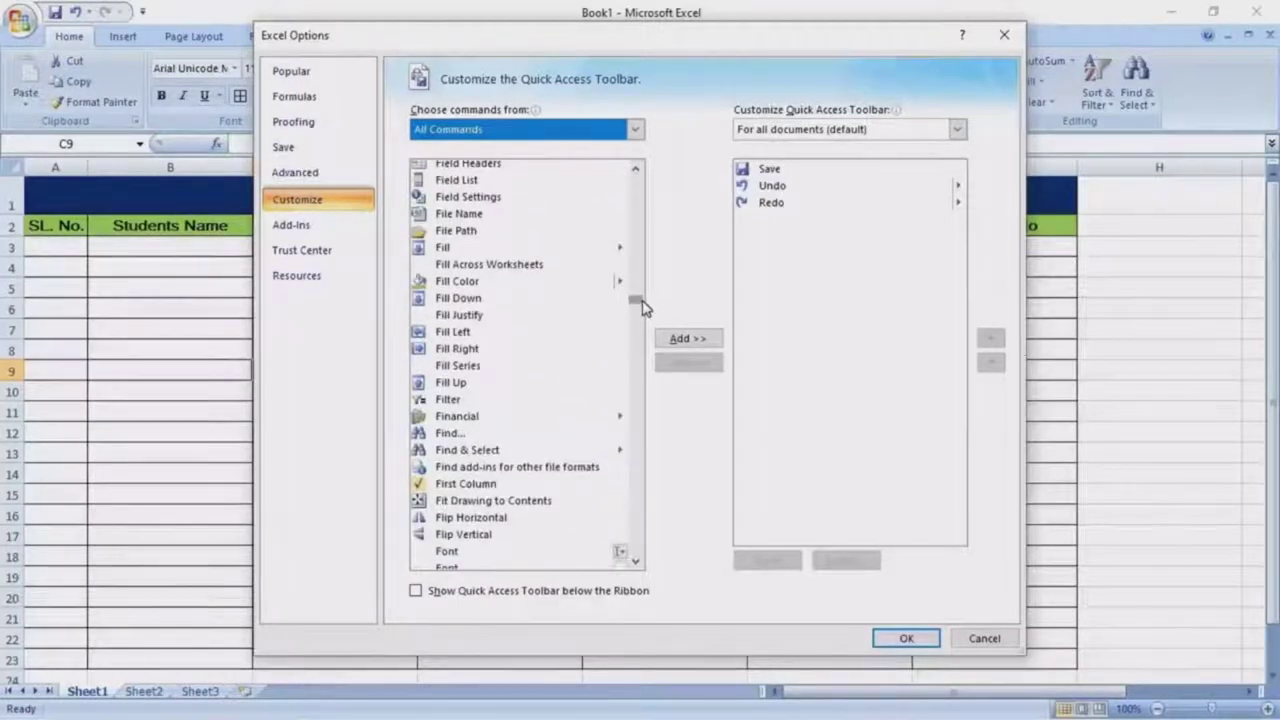
pyautogui.moveTo(643, 307); pyautogui.dragTo(640, 314)
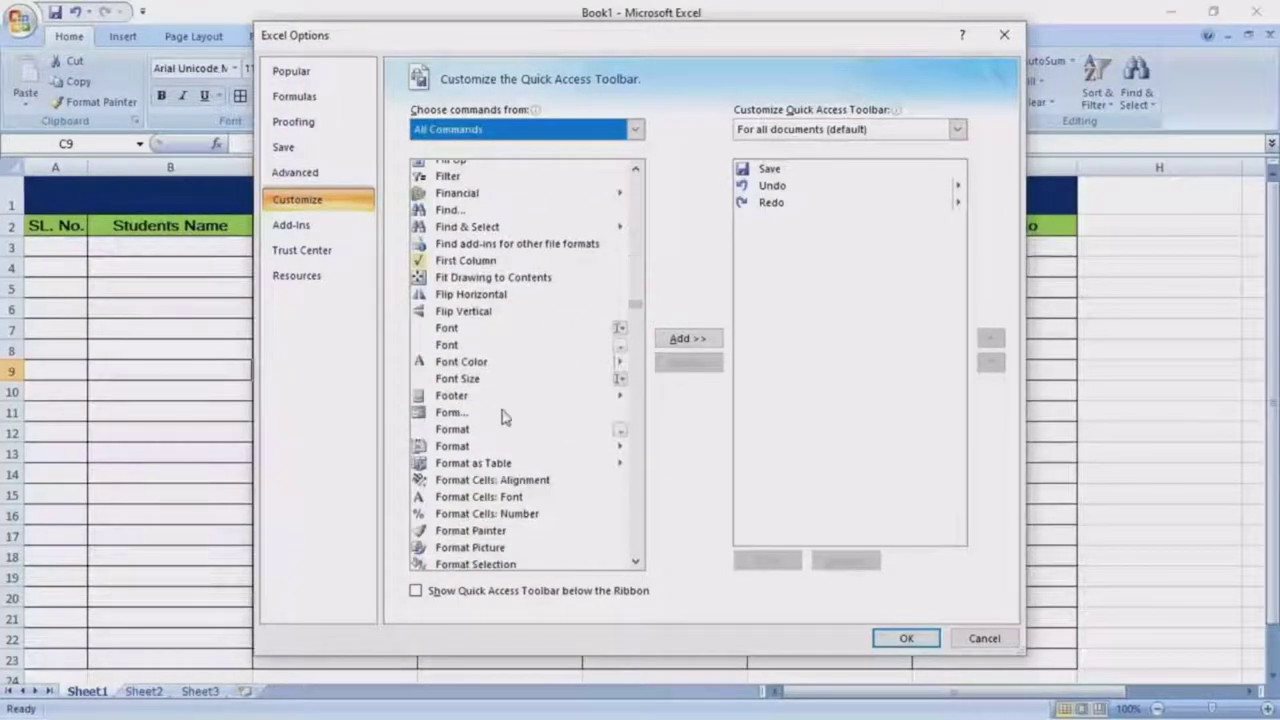
pyautogui.click(462, 414)
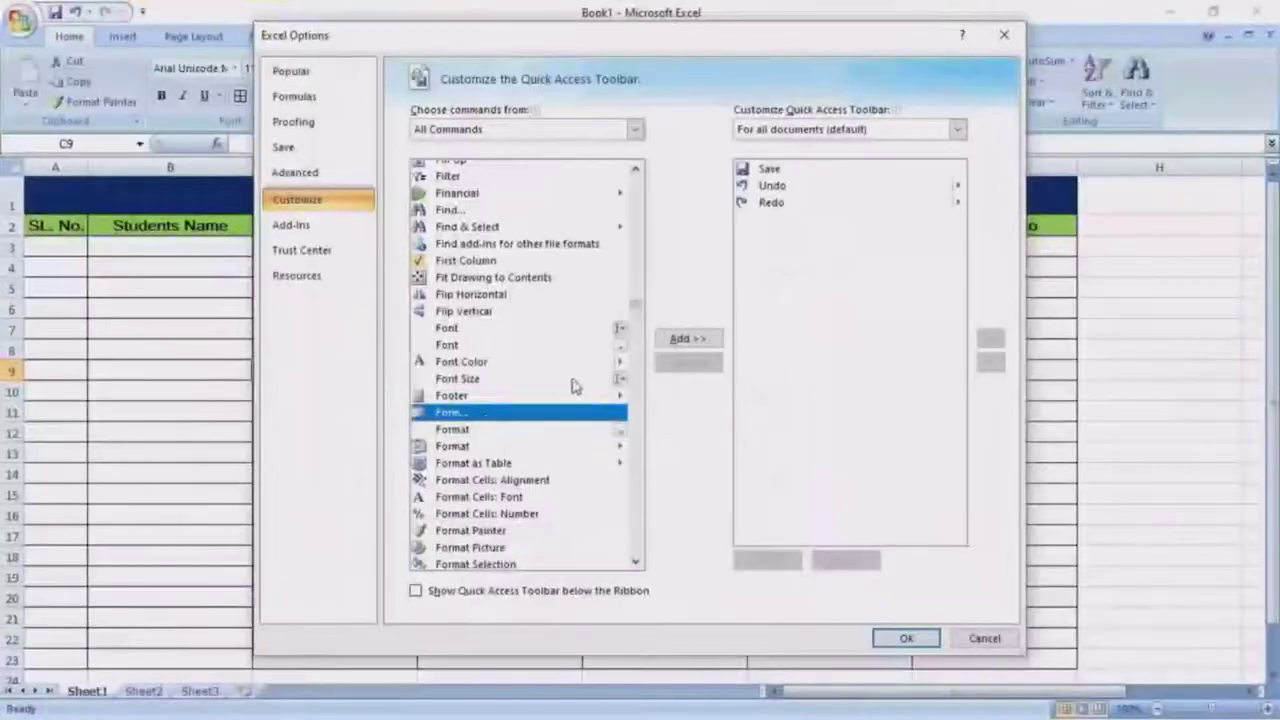
pyautogui.click(670, 340)
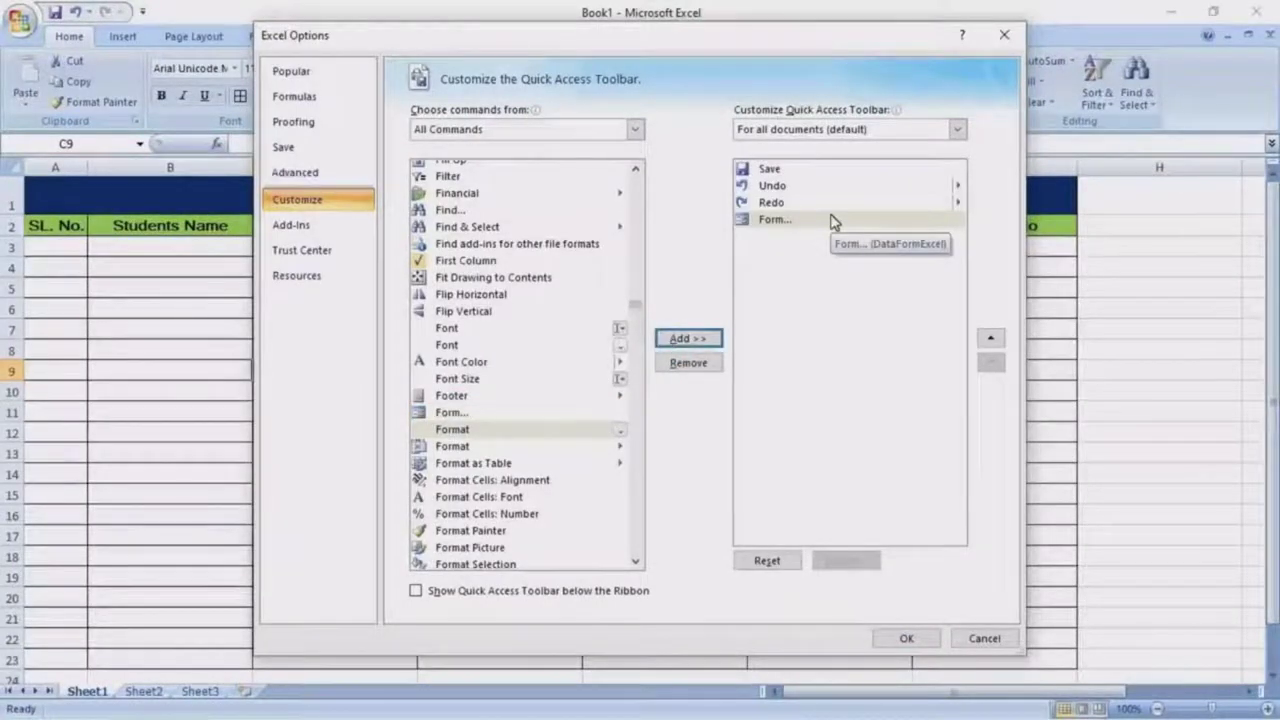
pyautogui.click(905, 640)
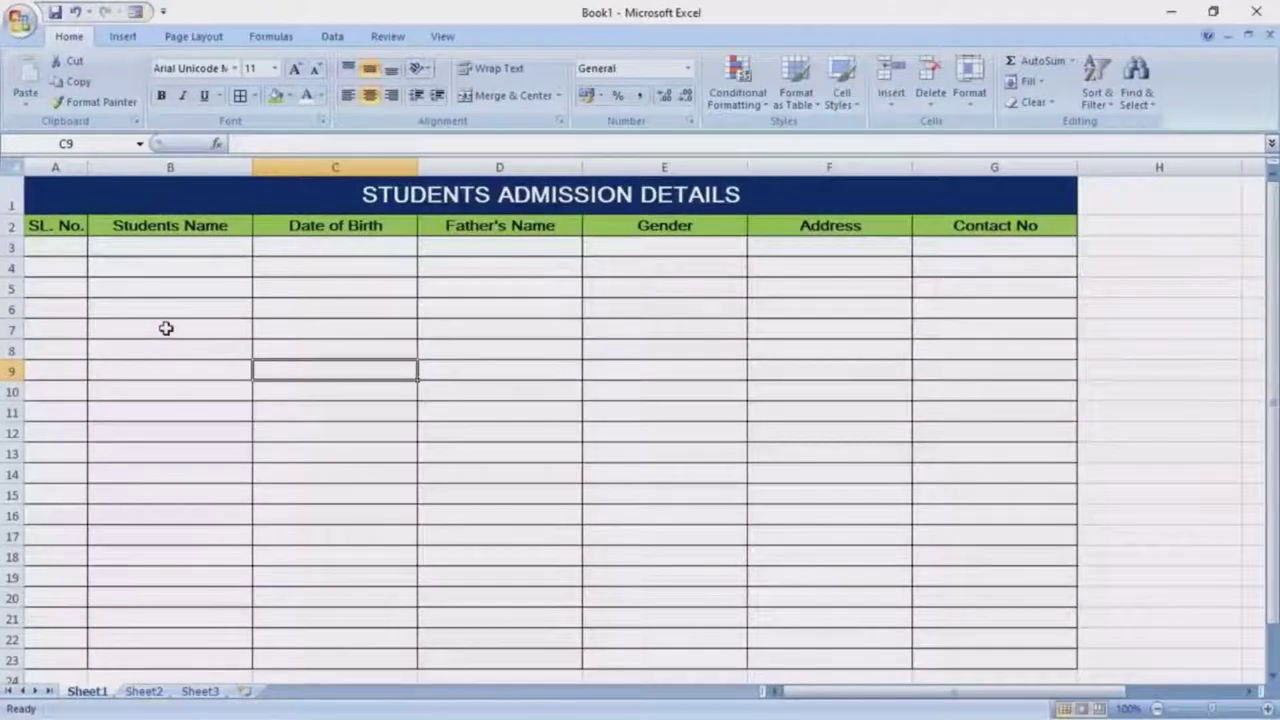
# Enter 1 and 2 in A3:A4 and fill the serial numbers down to 21 in A23.
pyautogui.click(60, 226)
pyautogui.click(80, 246)
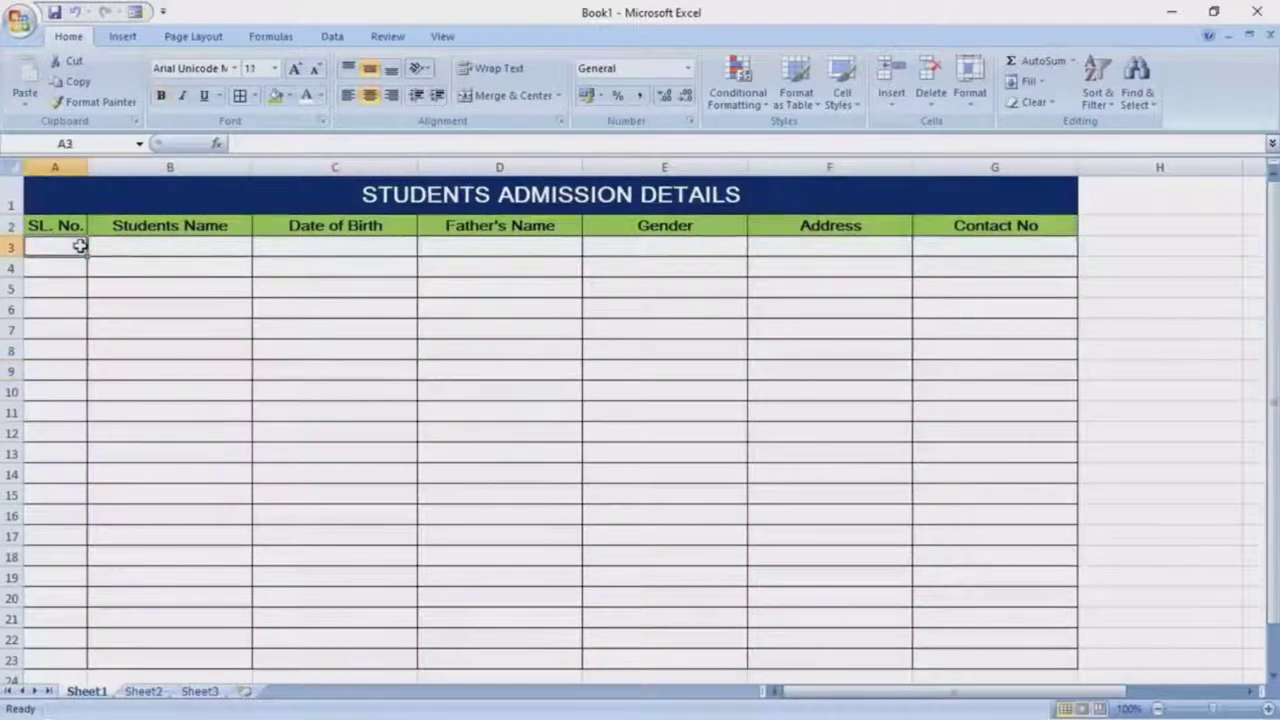
pyautogui.write('1')
pyautogui.press('Return')
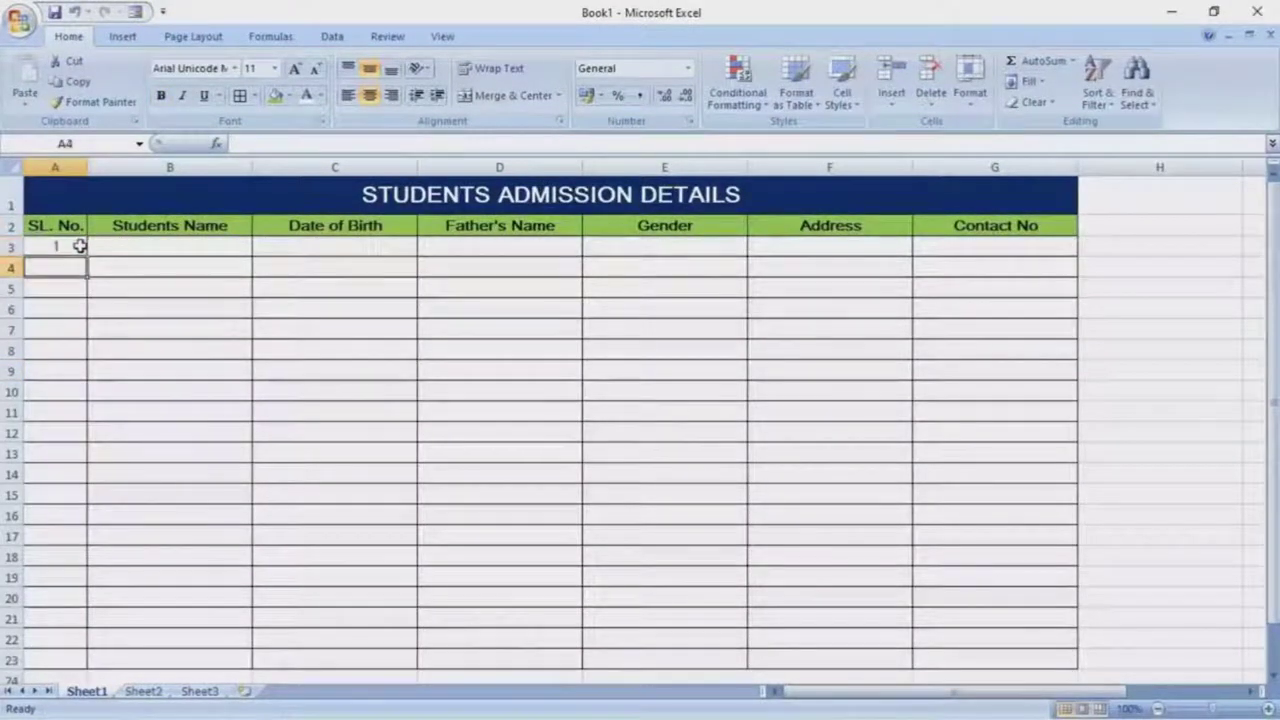
pyautogui.write('2')
pyautogui.press('Return')
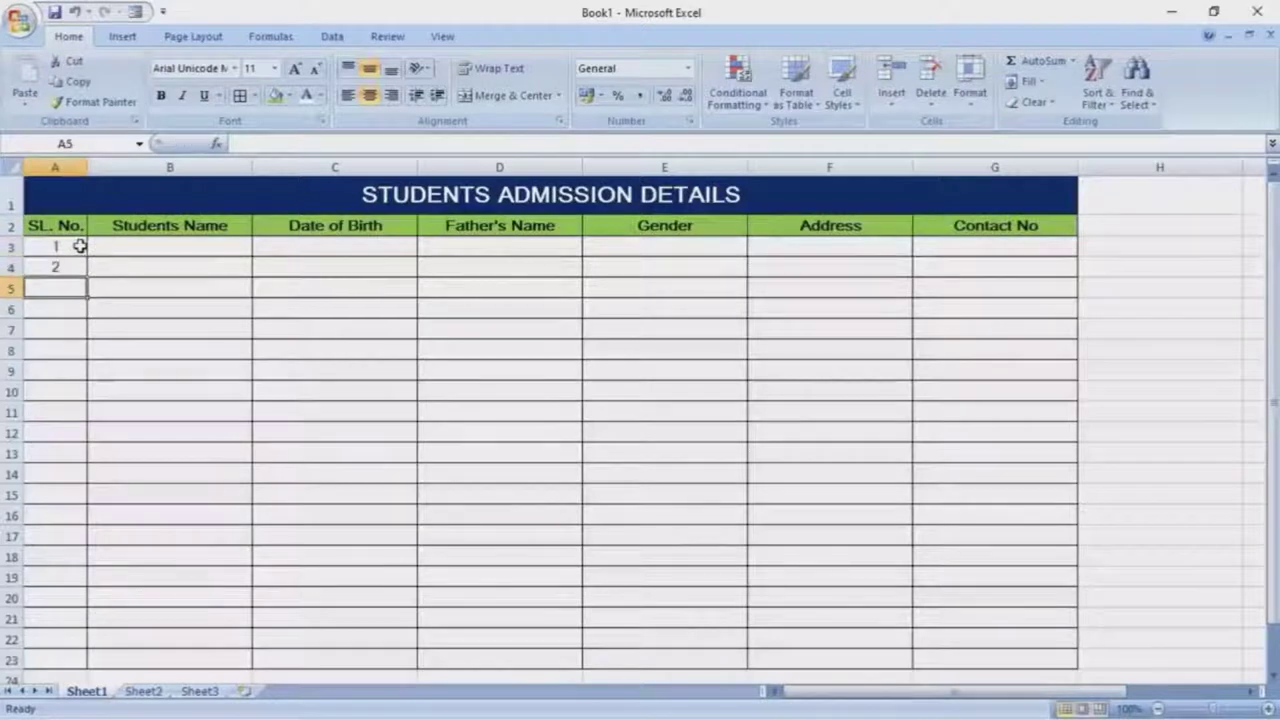
pyautogui.moveTo(80, 246); pyautogui.dragTo(79, 268)
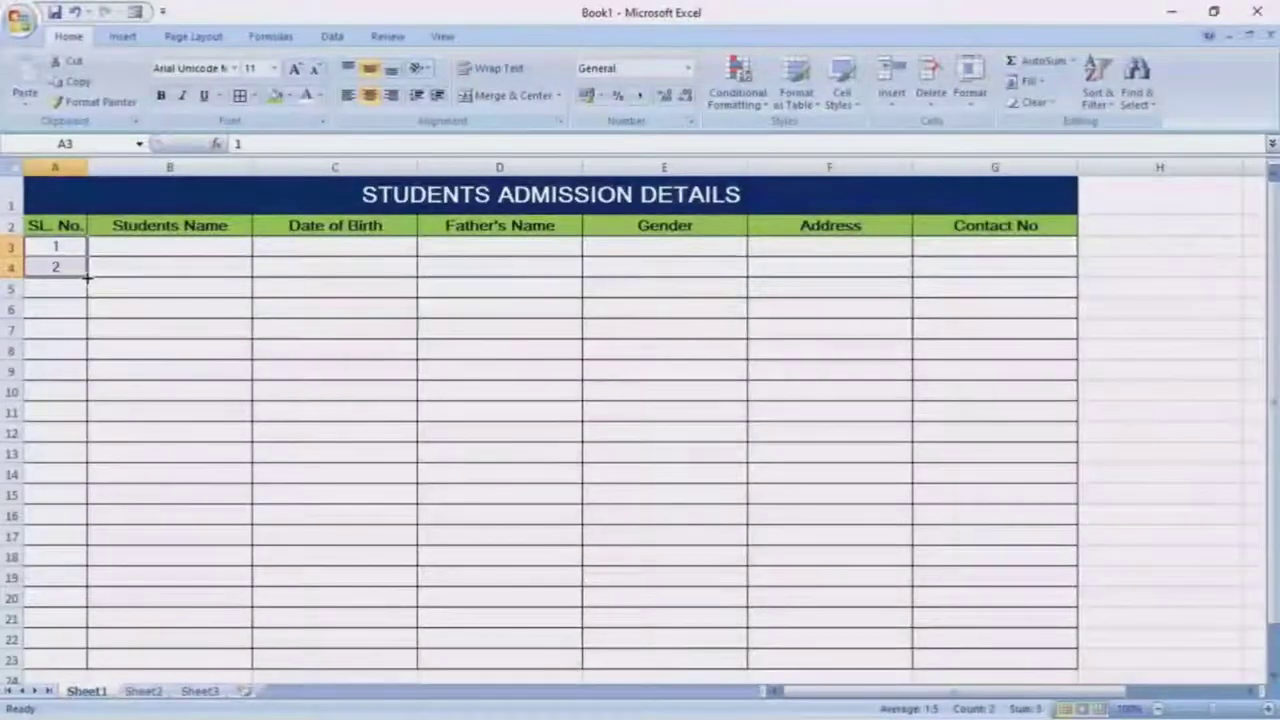
pyautogui.moveTo(87, 276); pyautogui.dragTo(91, 656)
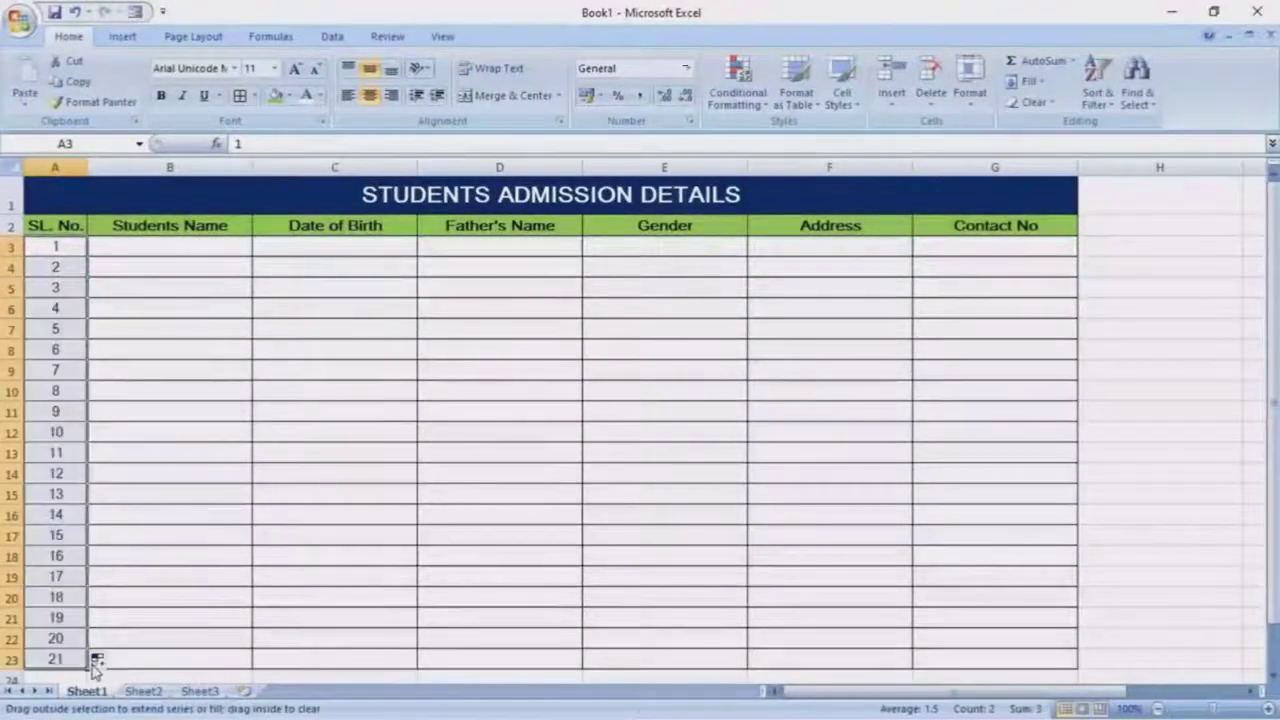
# Select headers B2:G2 and open the Data Form, accepting the header row as field labels.
pyautogui.click(205, 262)
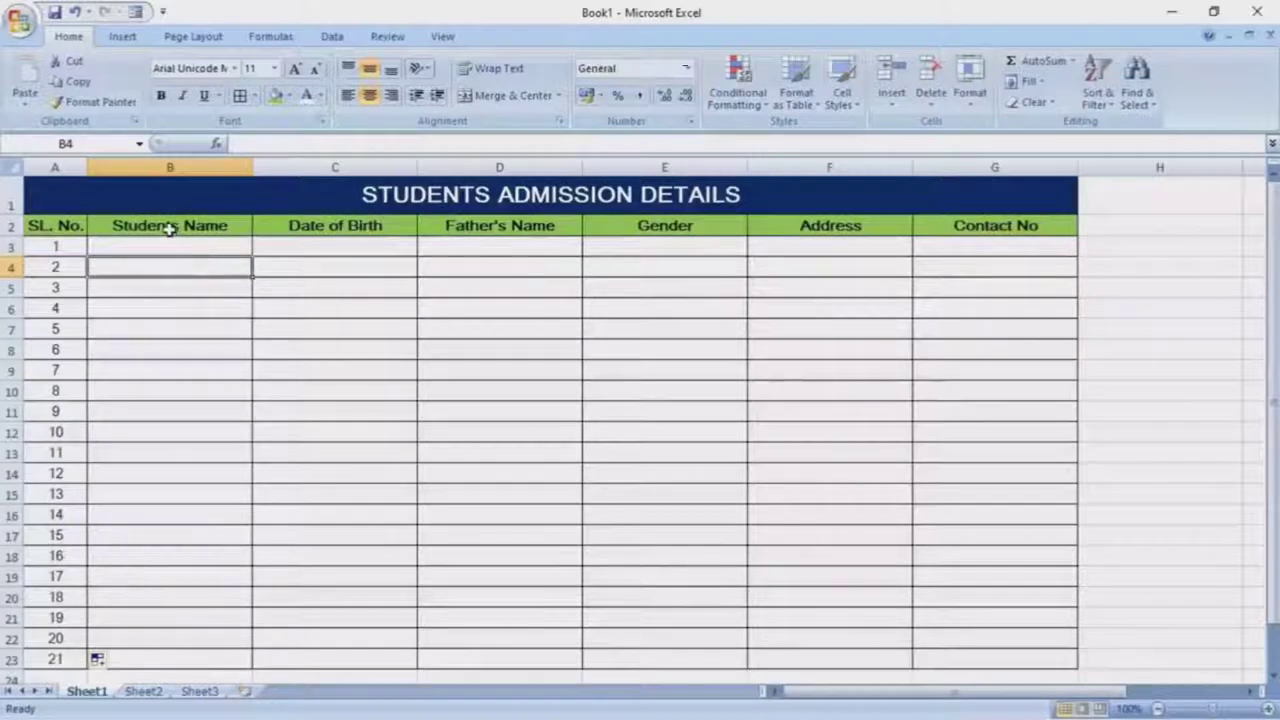
pyautogui.moveTo(170, 229); pyautogui.dragTo(965, 229)
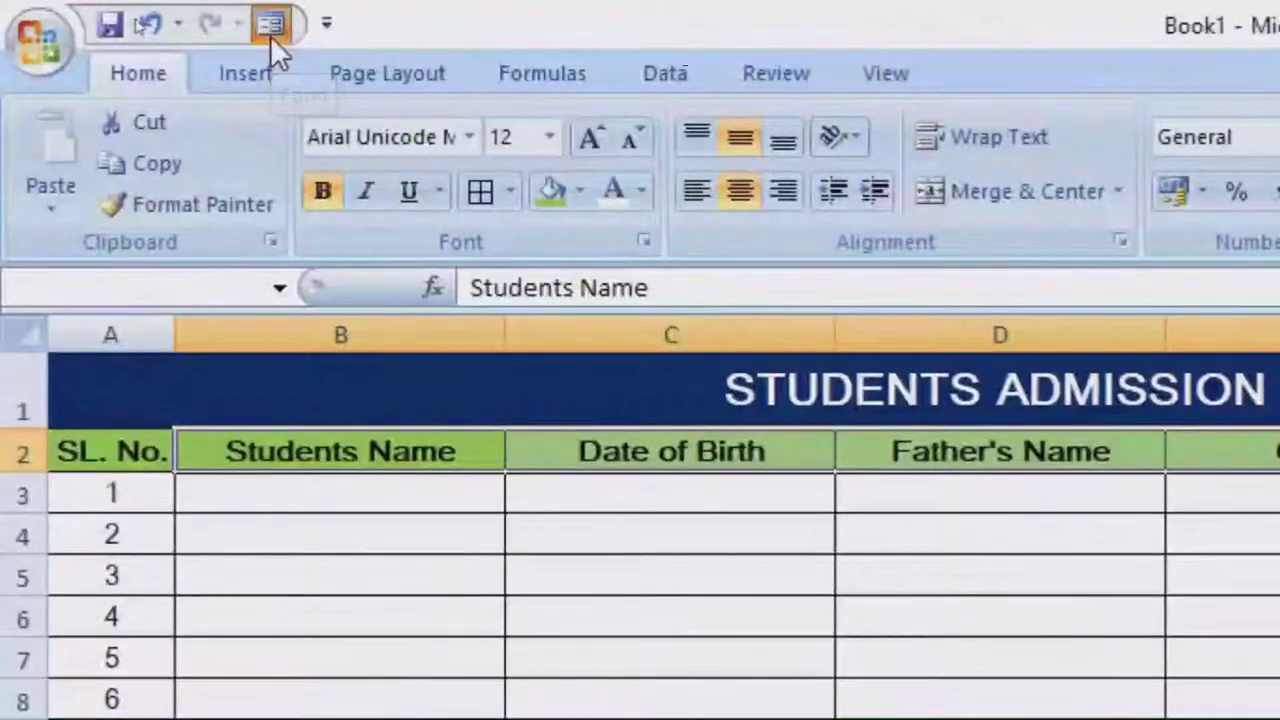
pyautogui.click(271, 38)
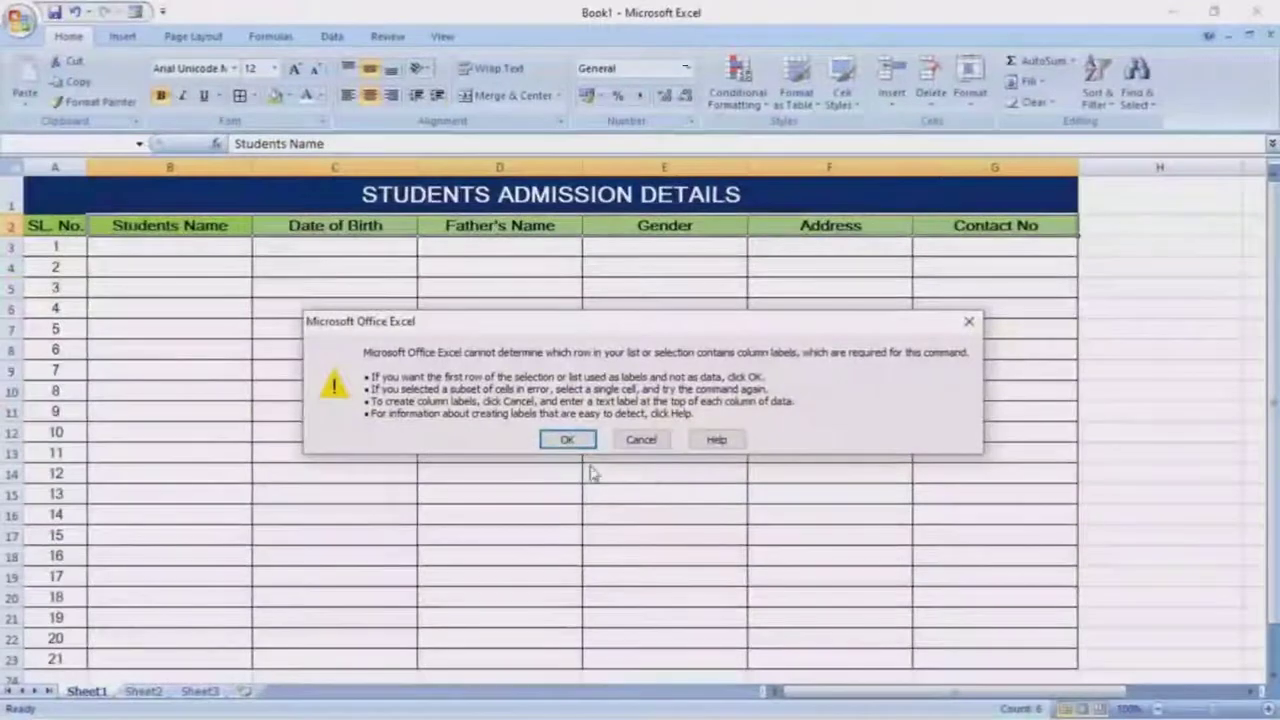
pyautogui.click(567, 440)
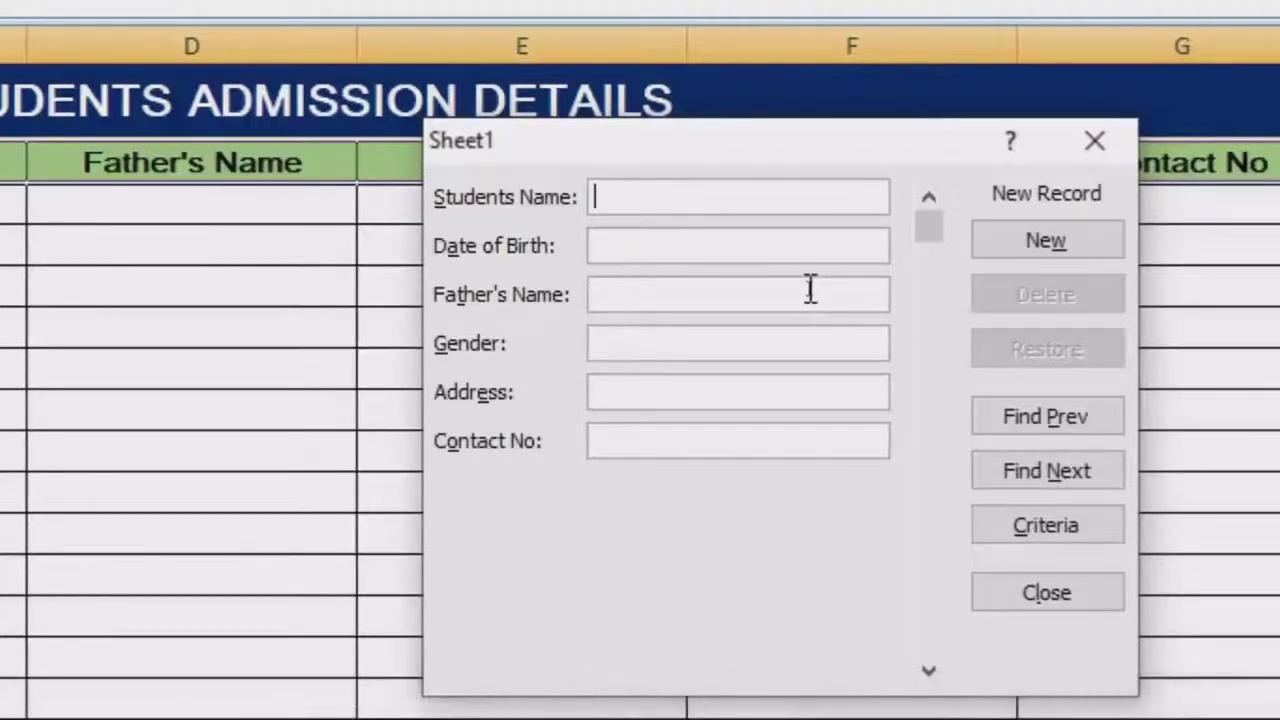
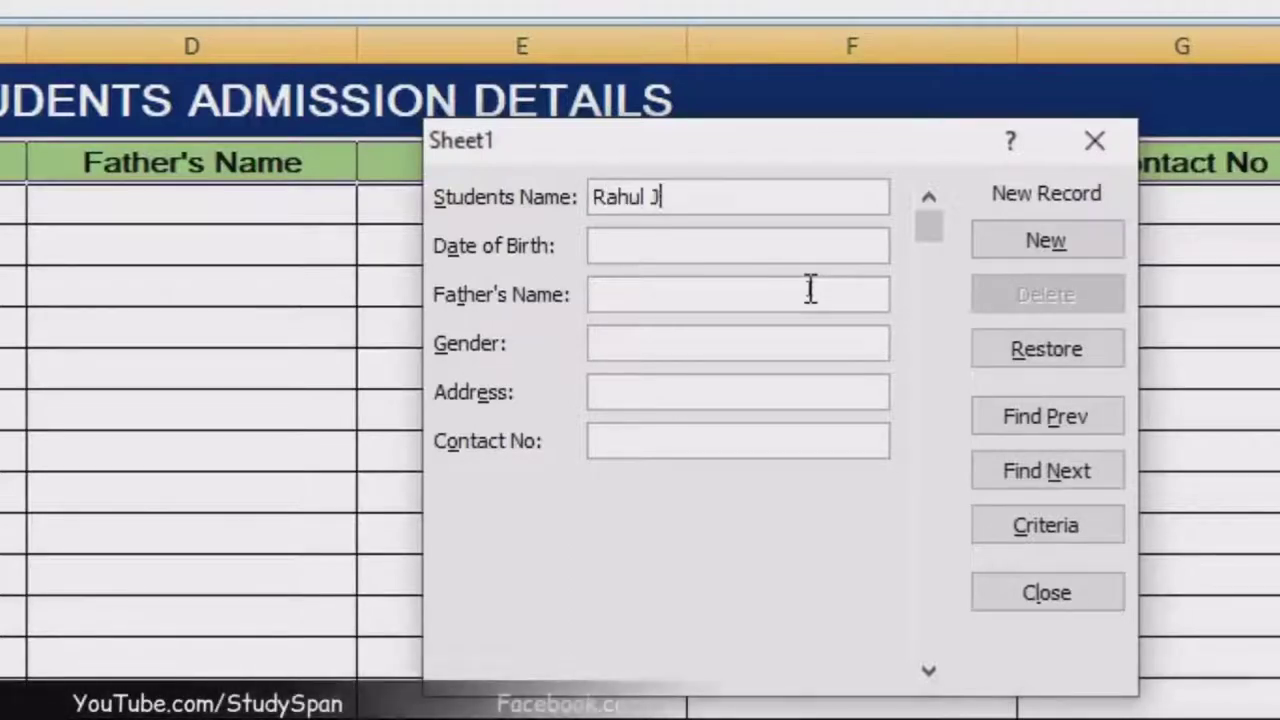
# Enter the first student's name, birth date 15.04.2000, father's name, Gender Male, address and contact number.
pyautogui.click(793, 240)
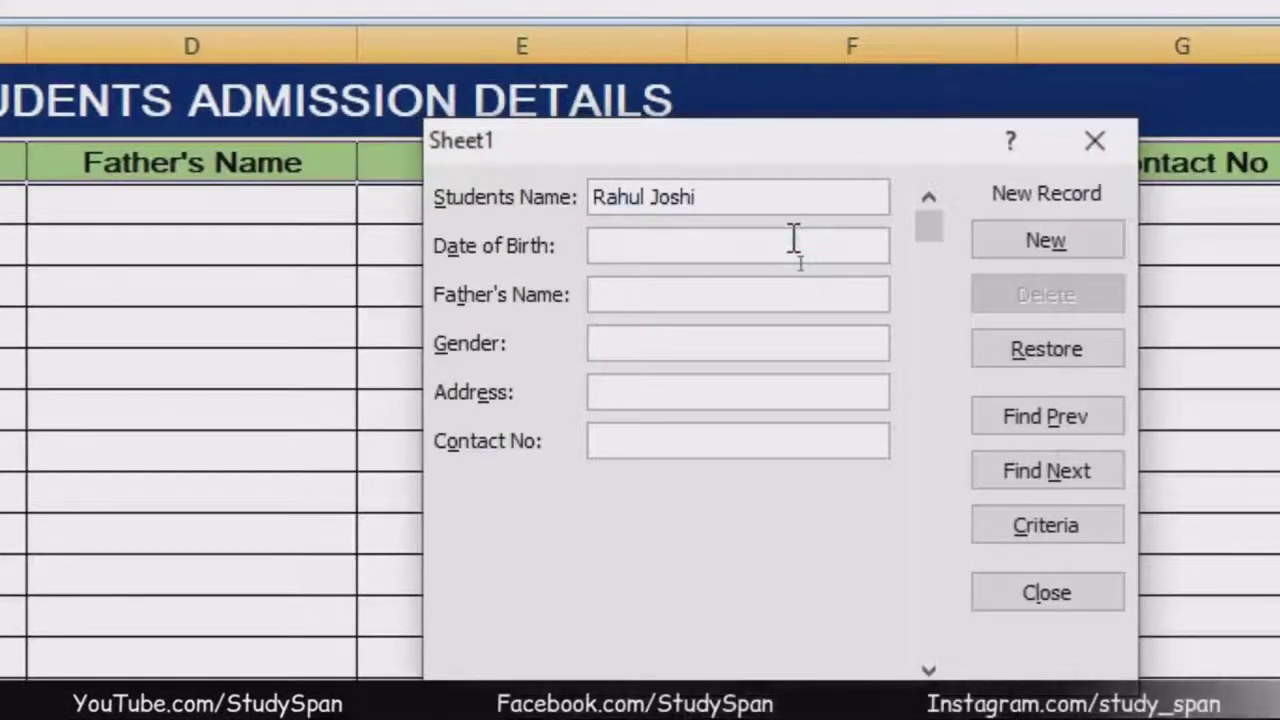
pyautogui.write('15.04.20')
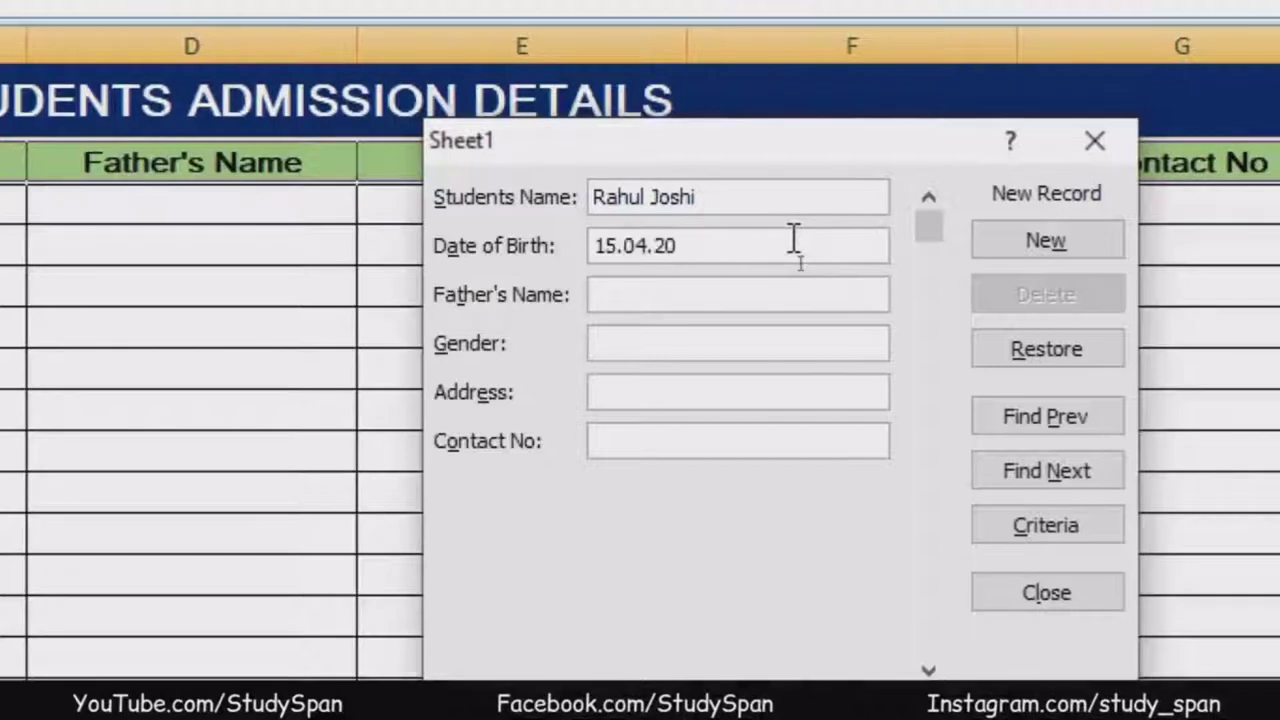
pyautogui.write('0')
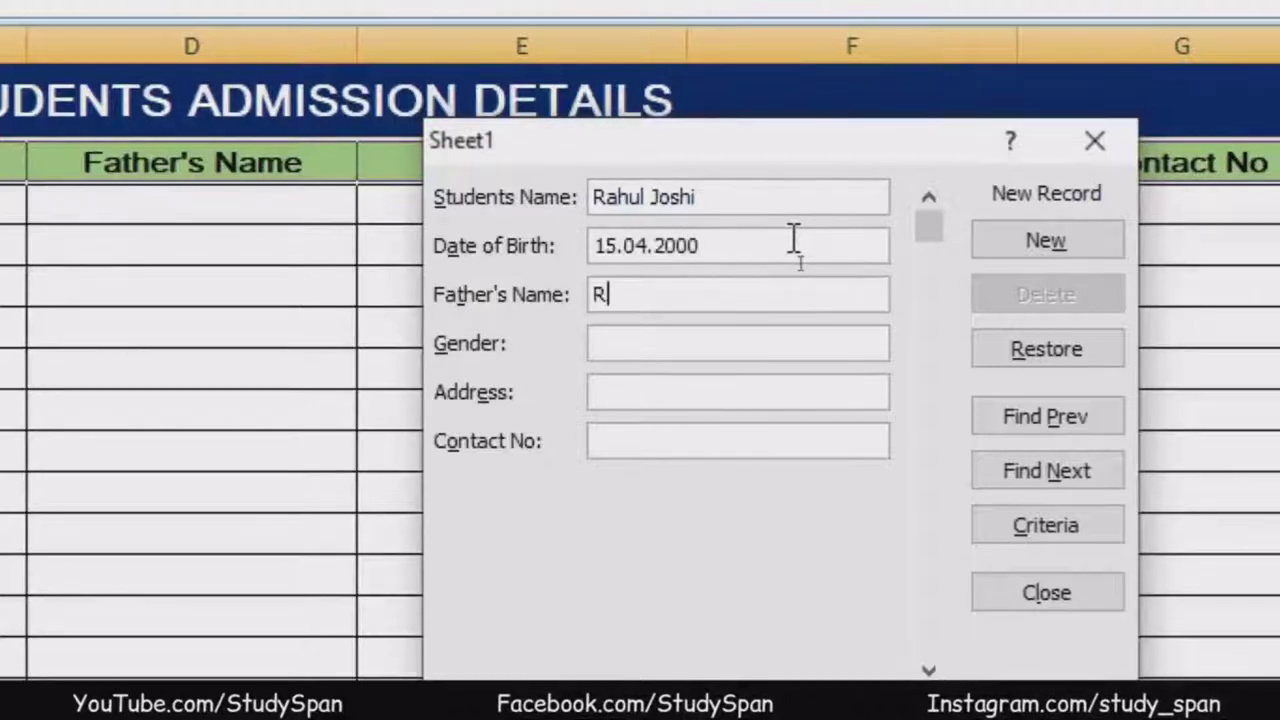
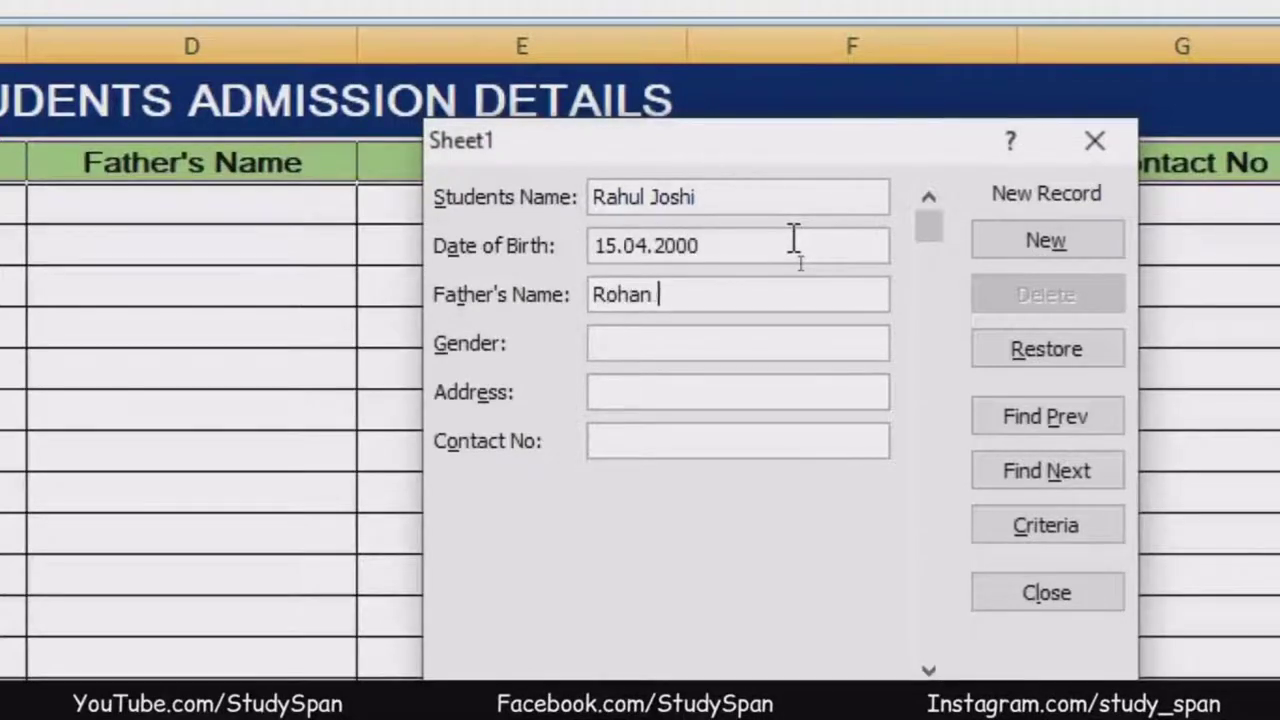
pyautogui.press('Tab')
pyautogui.write('Ma')
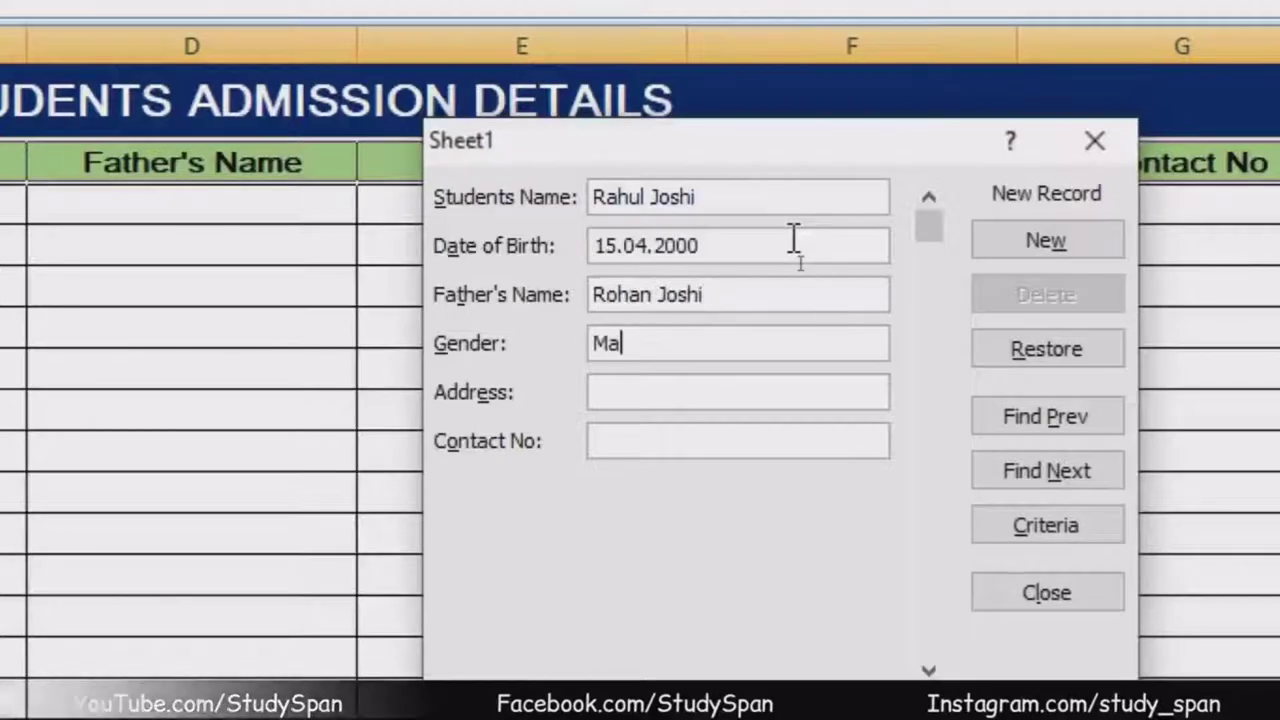
pyautogui.write('le')
pyautogui.press('Tab')
pyautogui.write('Kolkata Pritoria Street')
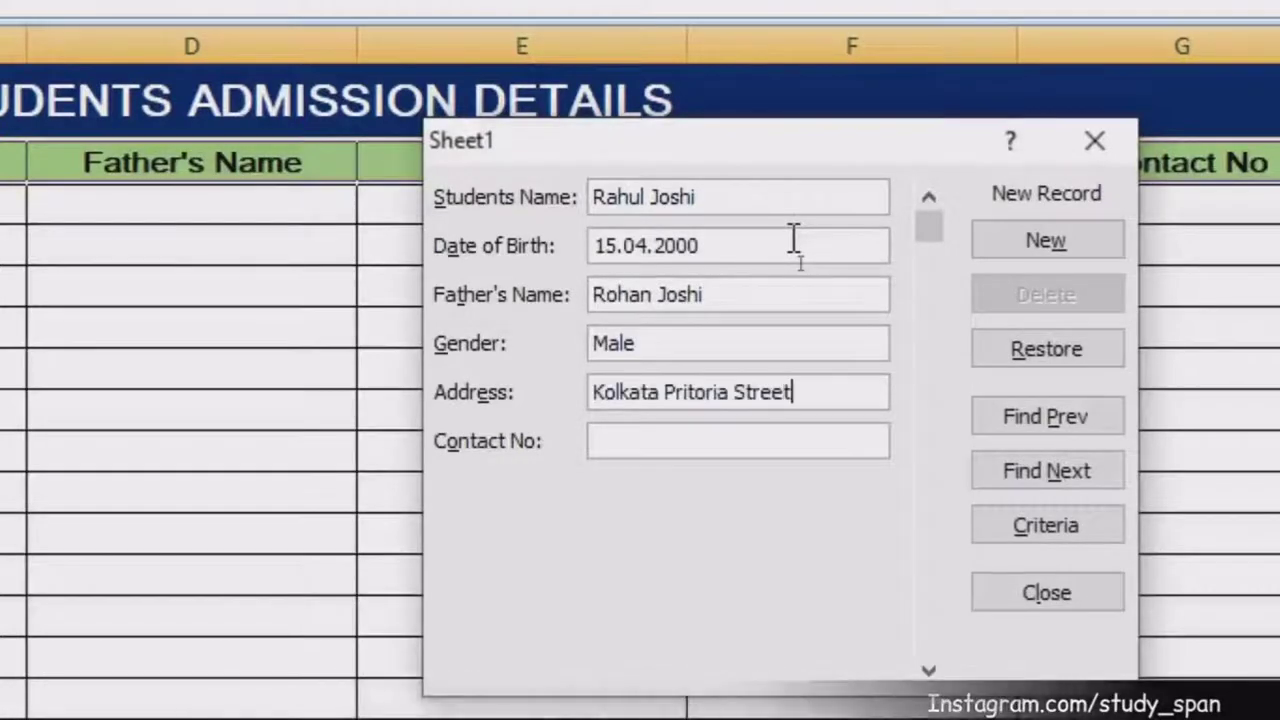
pyautogui.press('Tab')
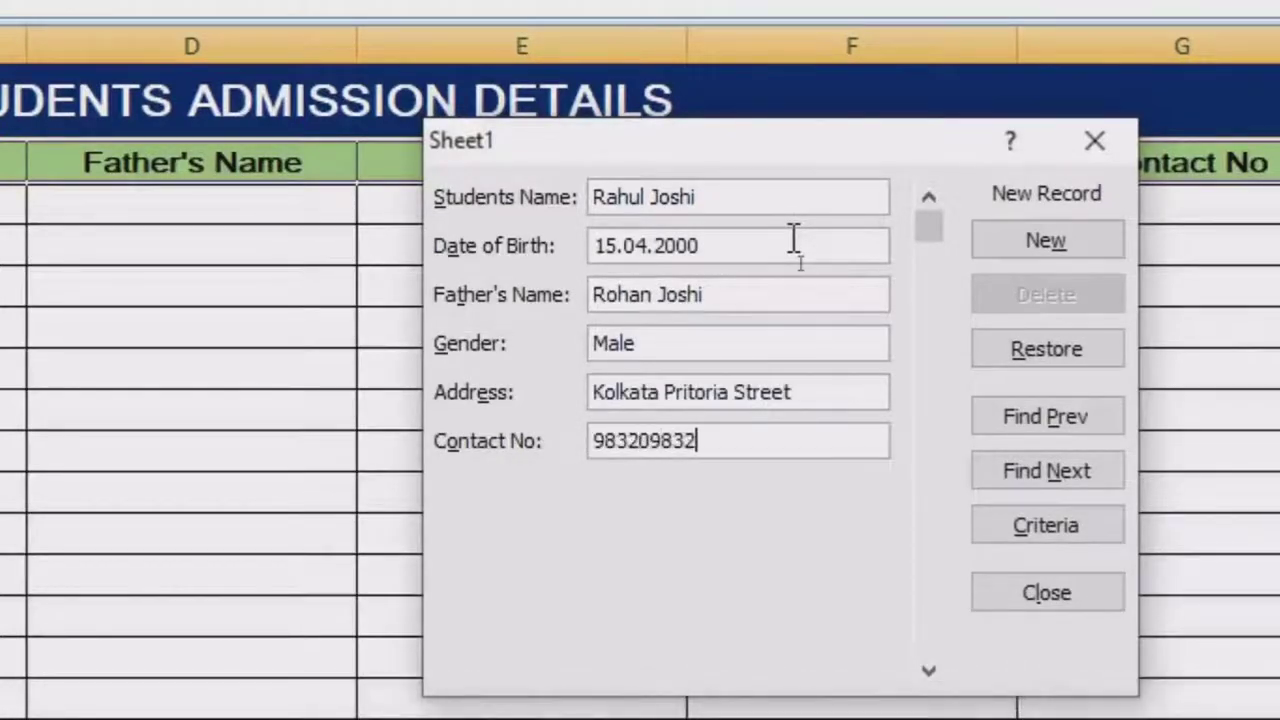
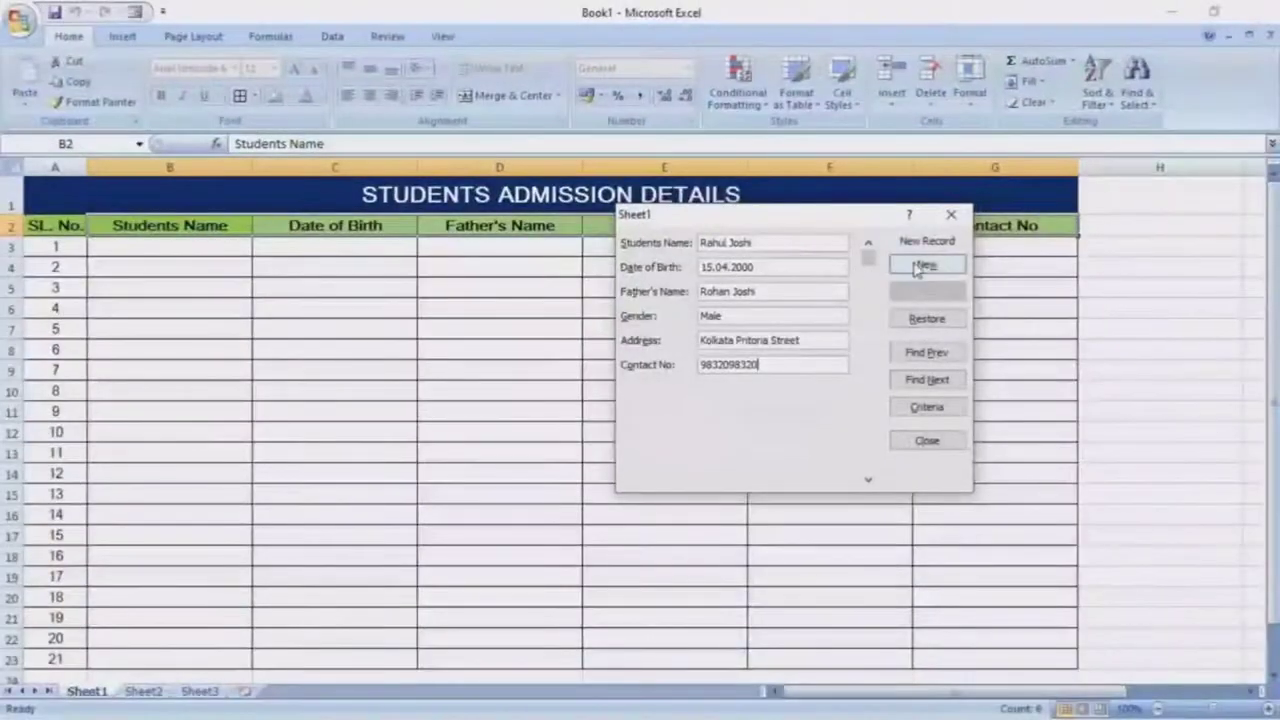
# Save the first student as a sheet row and reposition the form over the sheet.
pyautogui.click(918, 268)
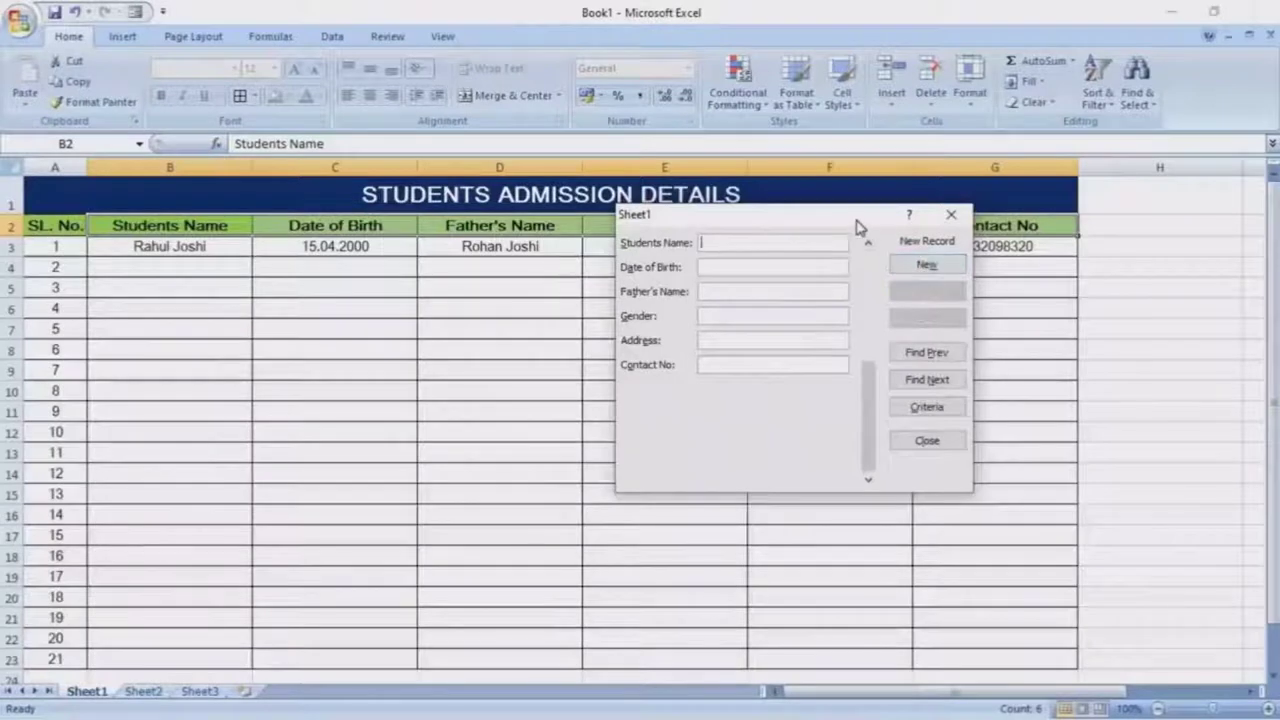
pyautogui.moveTo(856, 226); pyautogui.dragTo(856, 311)
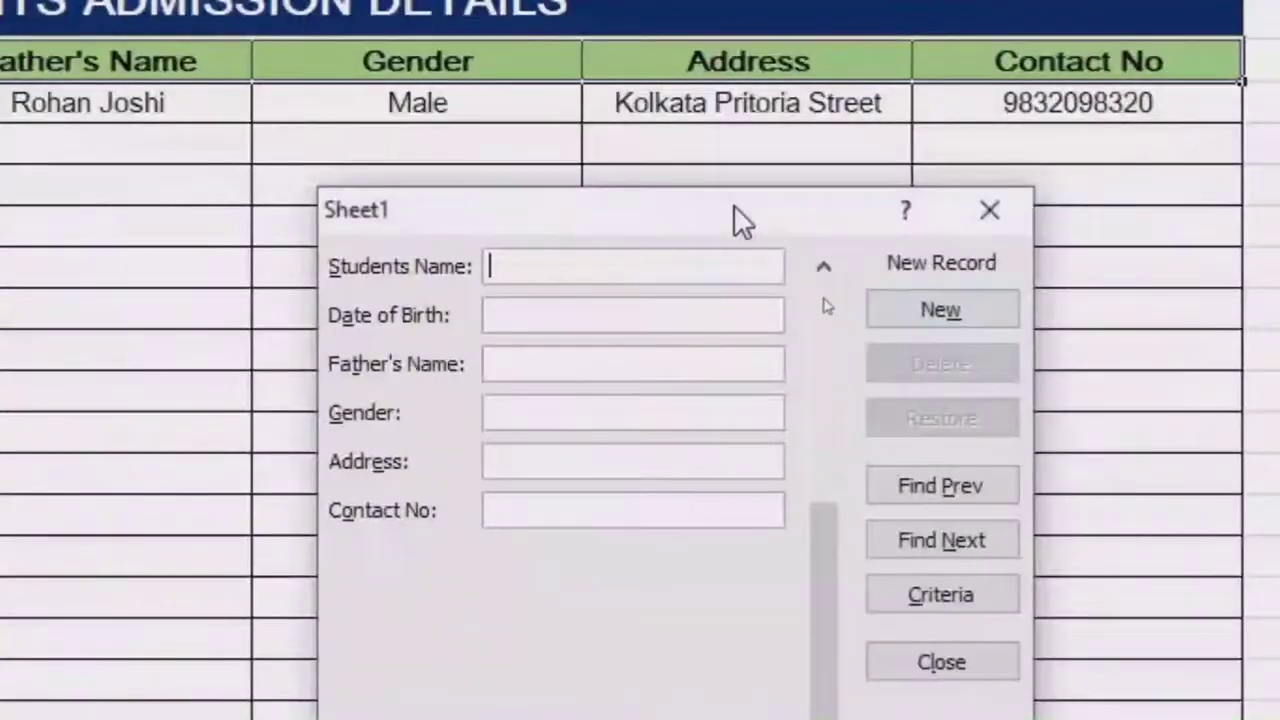
pyautogui.moveTo(740, 218); pyautogui.dragTo(768, 141)
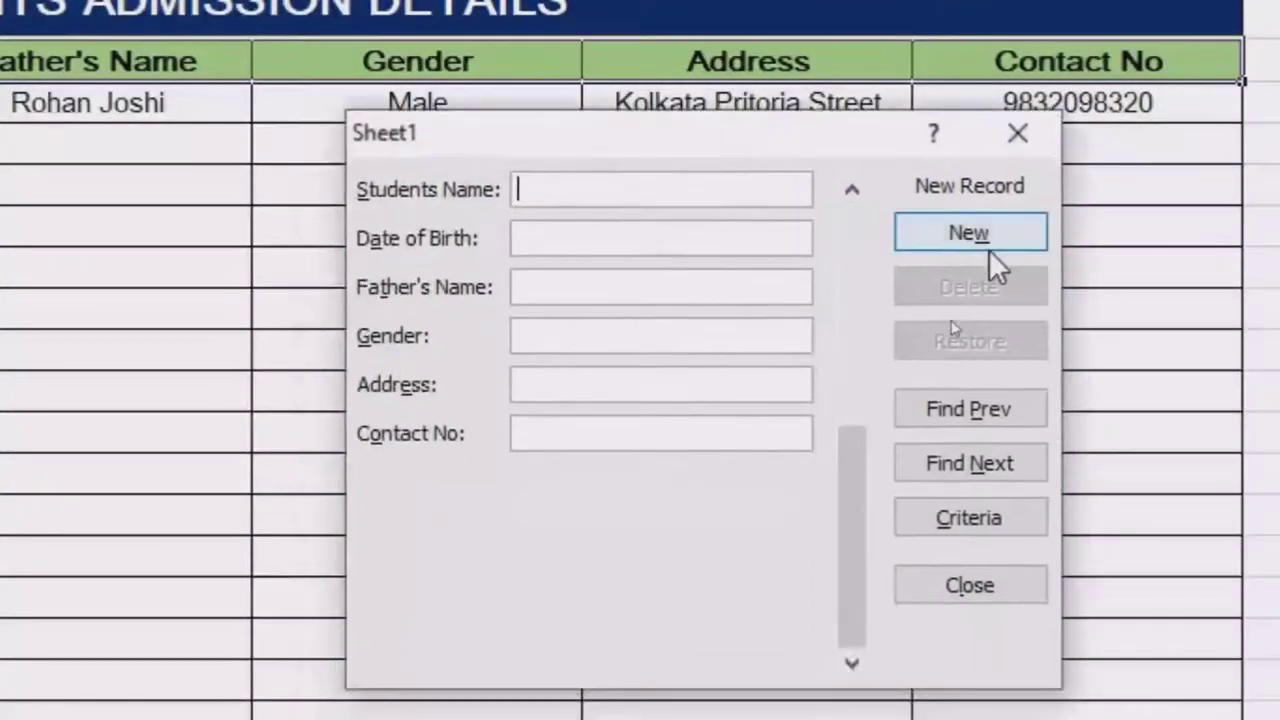
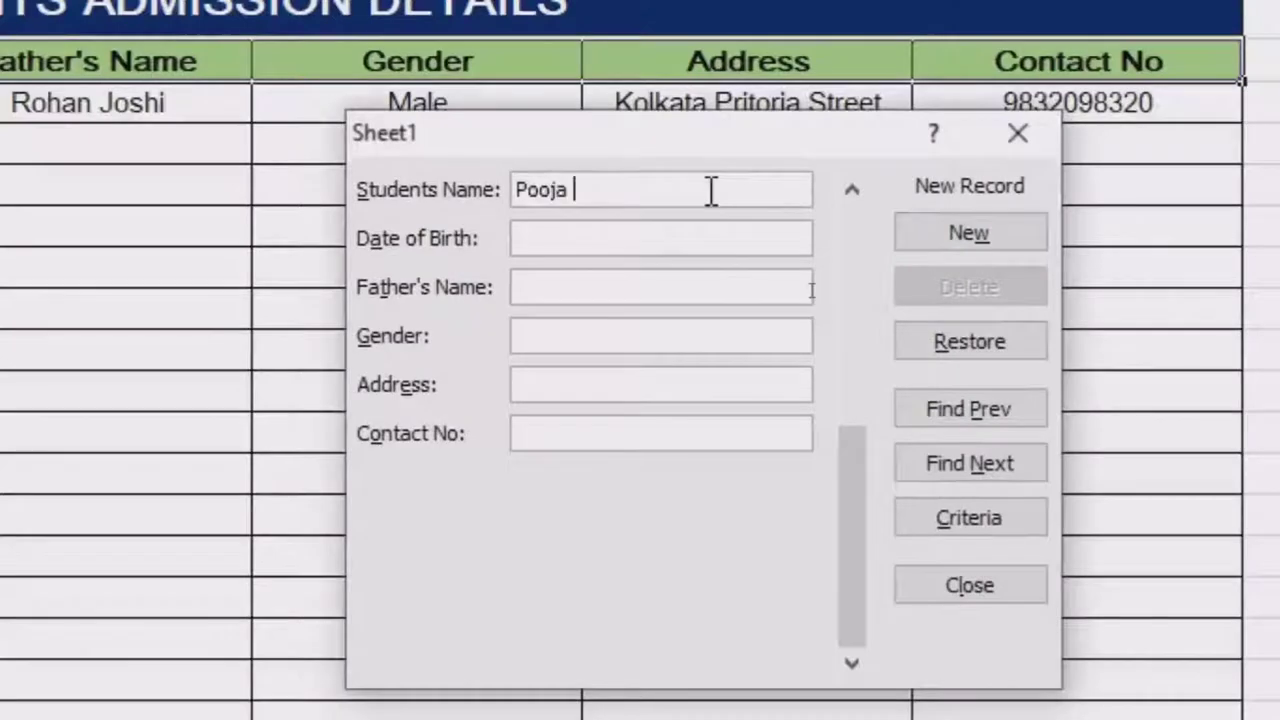
# Add a second student with birth date 14.03.2001, father's name, Female, address and contact number.
pyautogui.press('Tab')
pyautogui.write('14.03.')
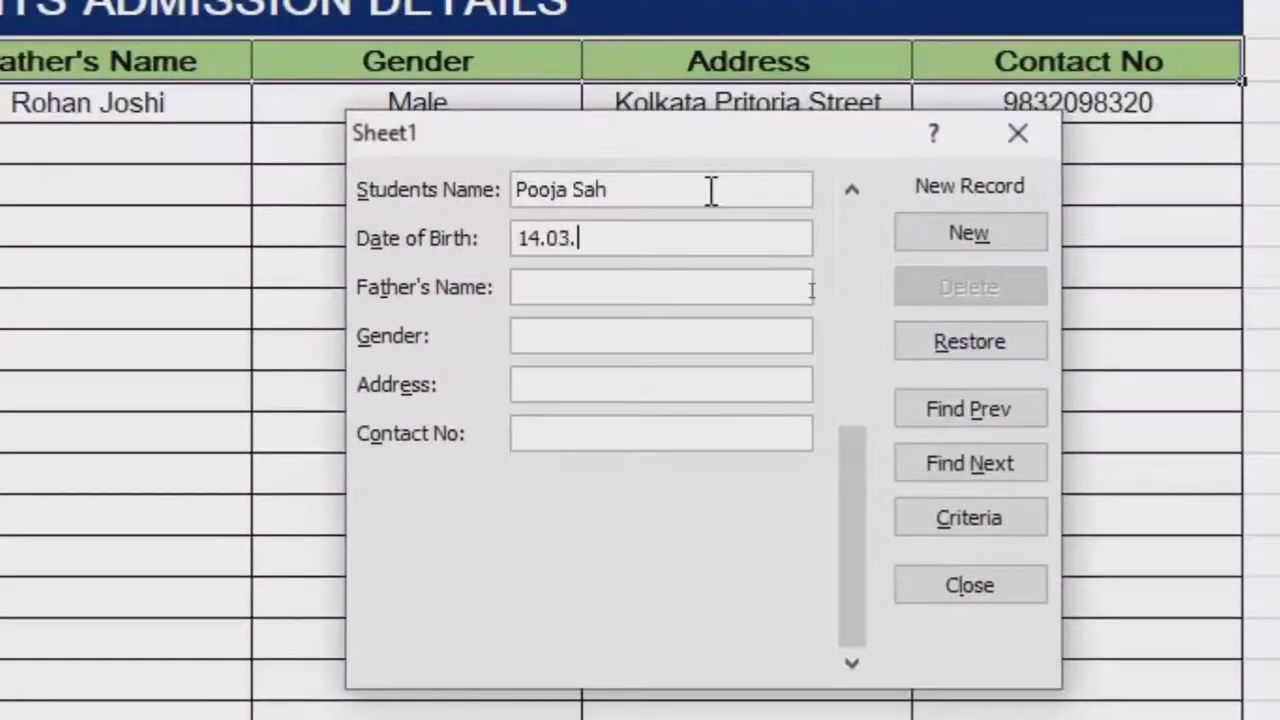
pyautogui.write('2001')
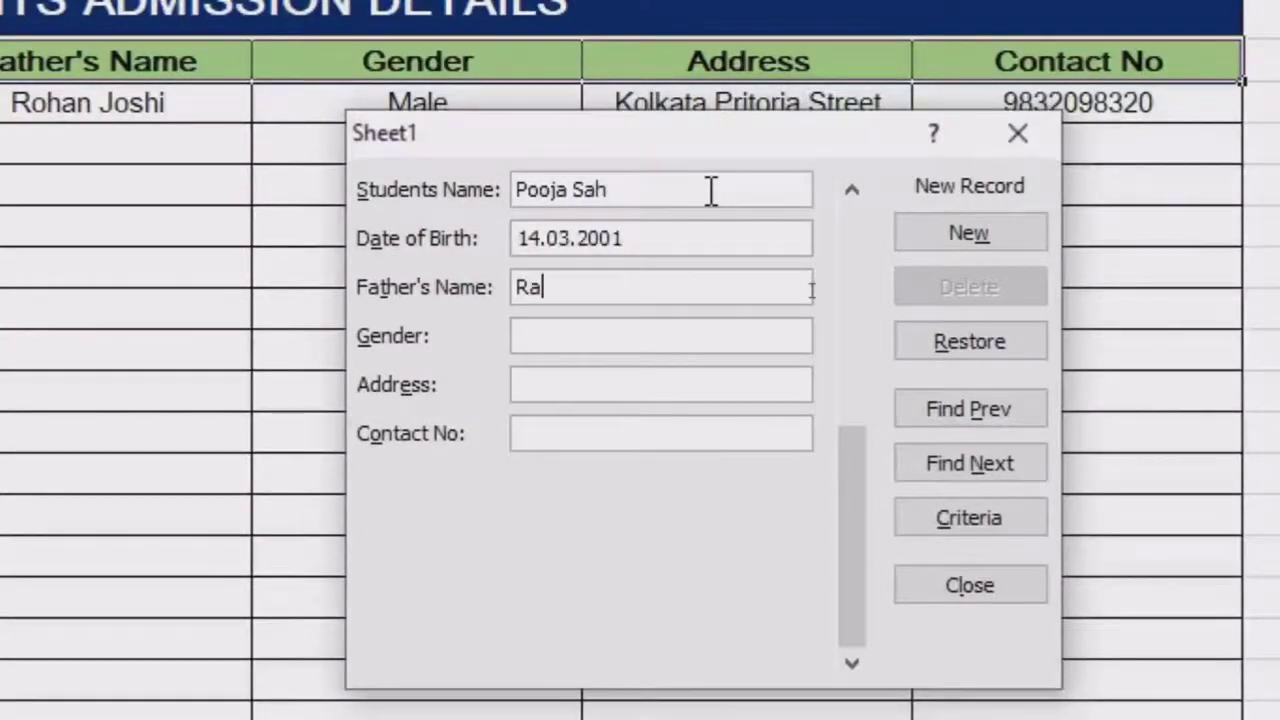
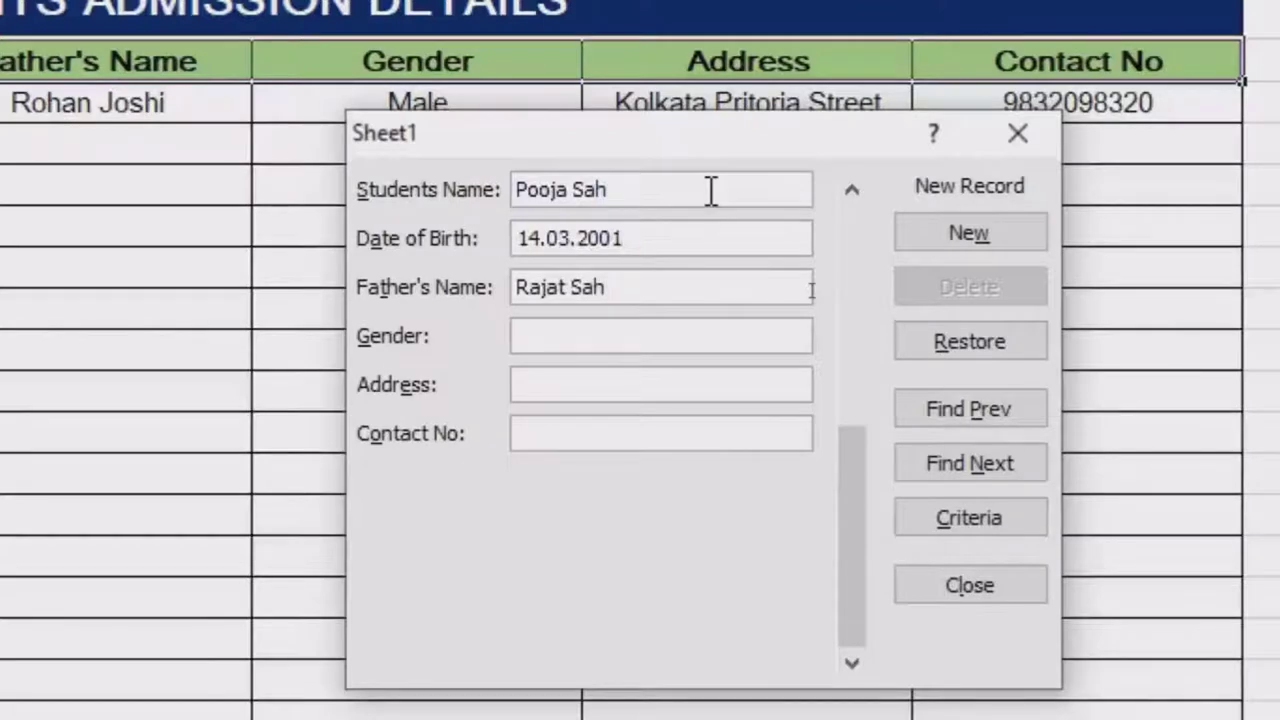
pyautogui.write('Female')
pyautogui.press('Tab')
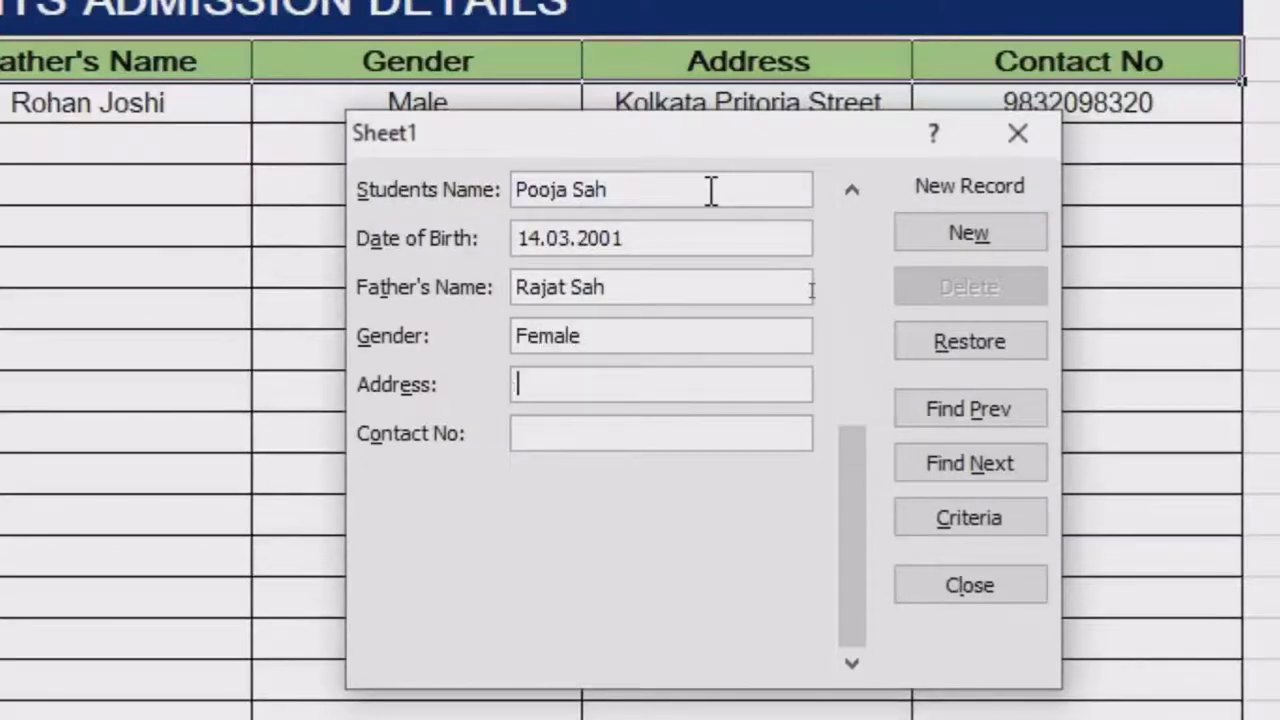
pyautogui.write('Jhargram 2 No Stree')
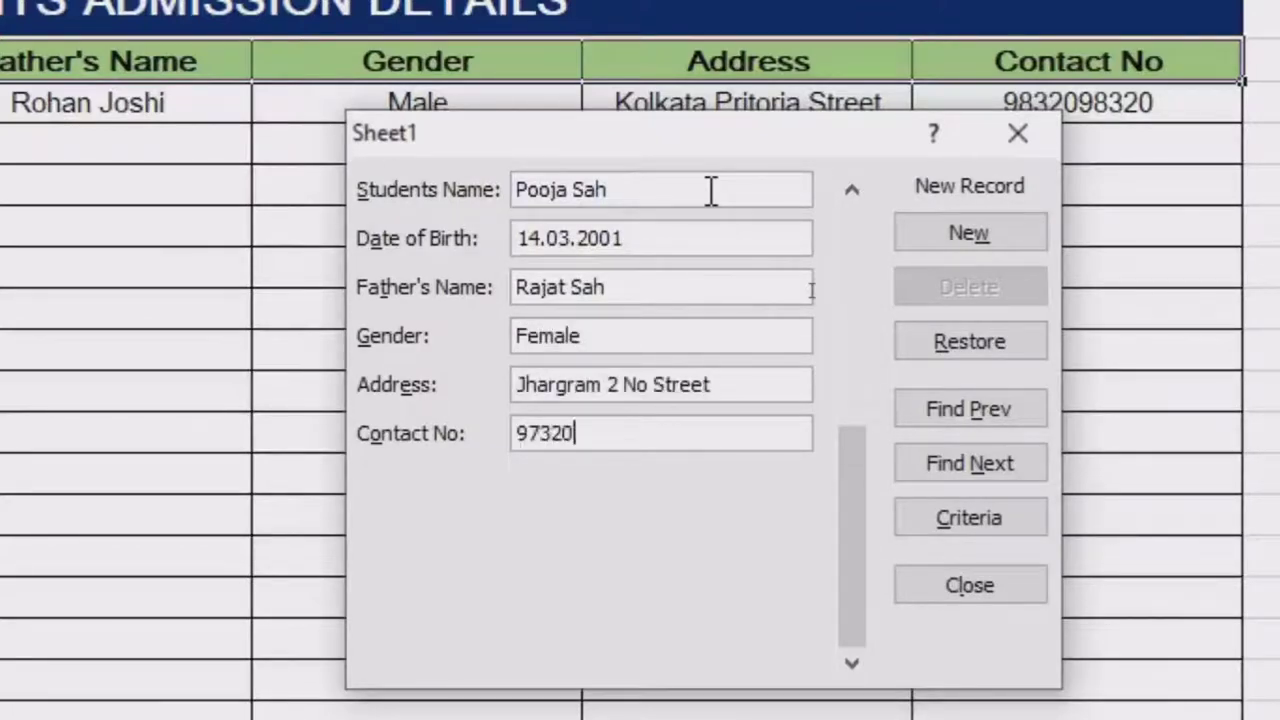
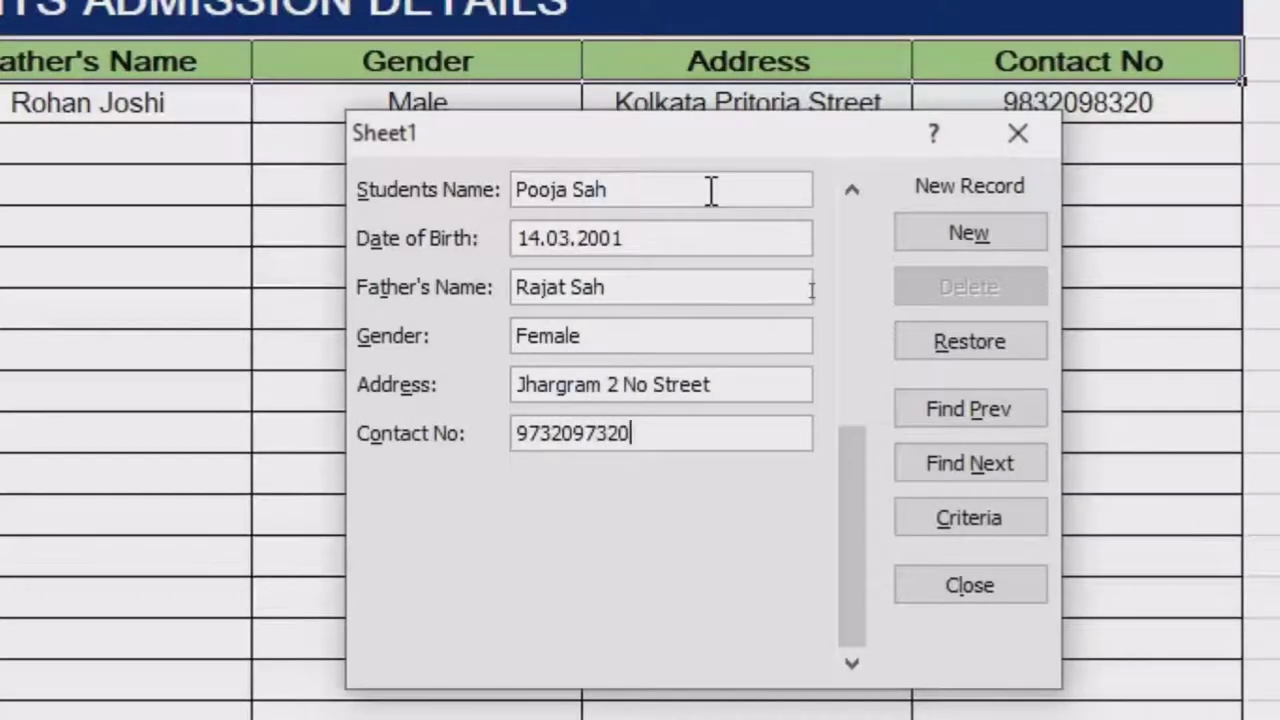
pyautogui.click(921, 228)
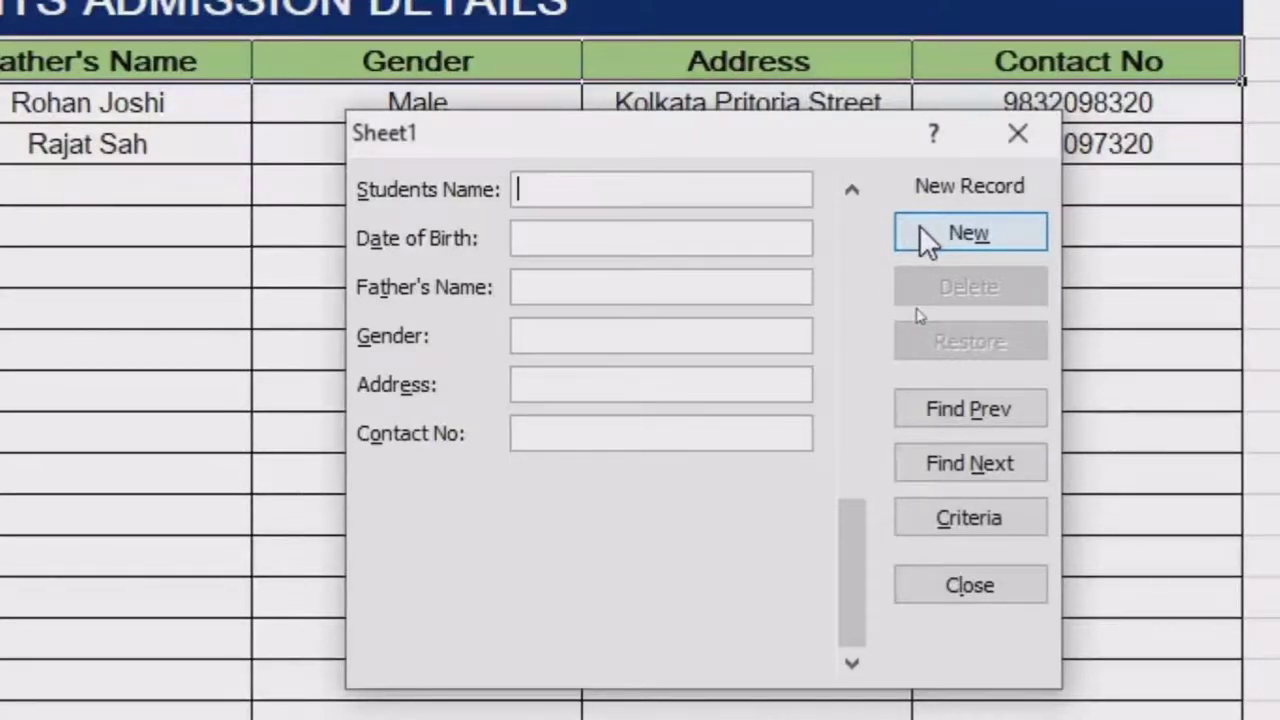
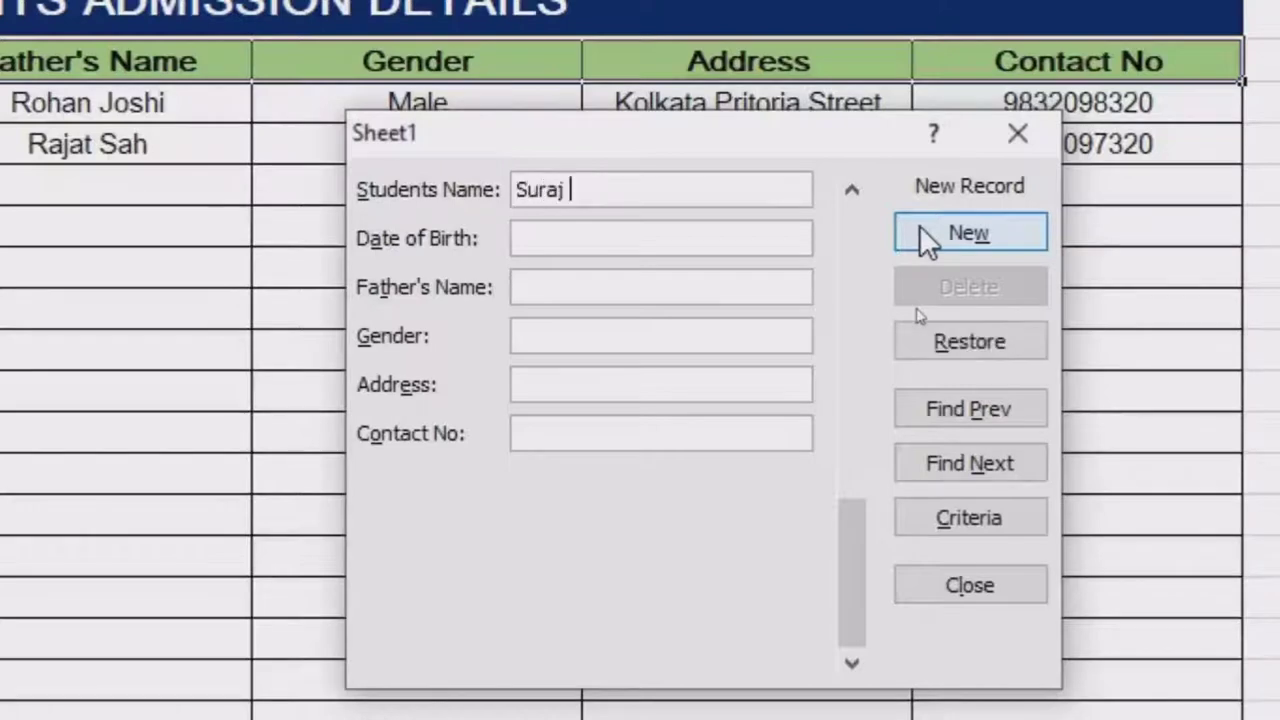
pyautogui.press('Tab')
pyautogui.write('02')
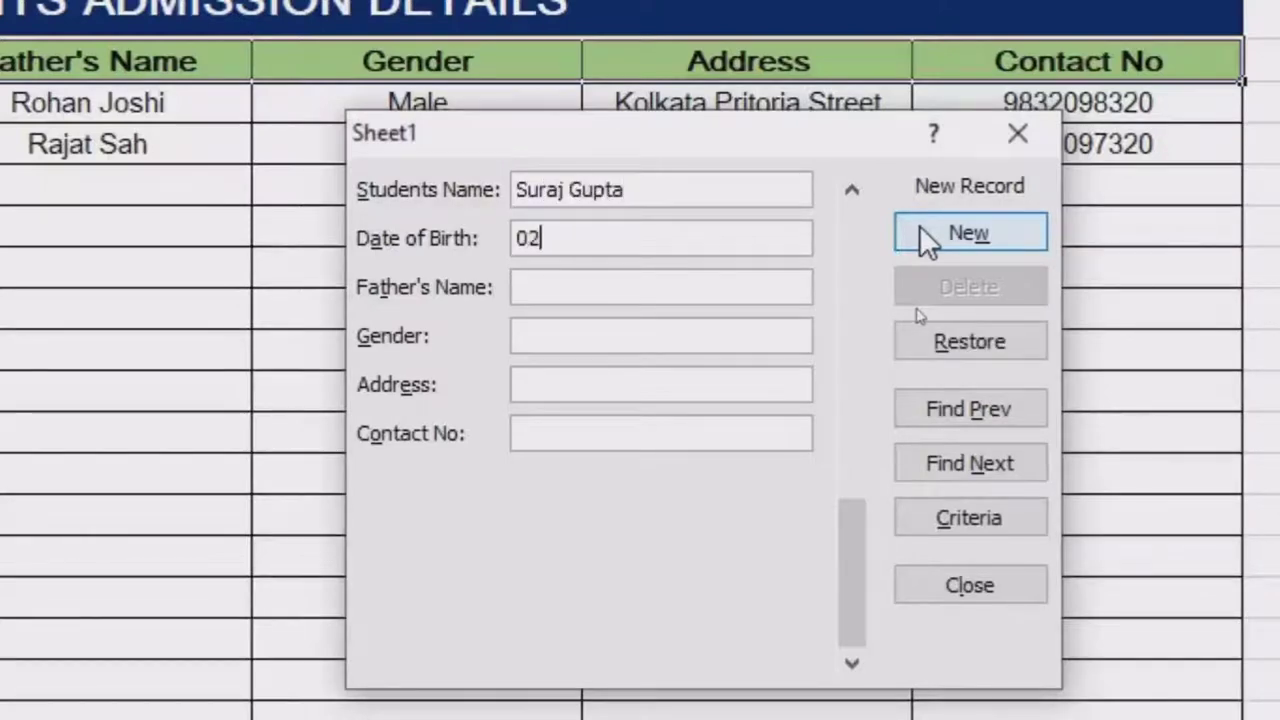
pyautogui.write('.02.1999')
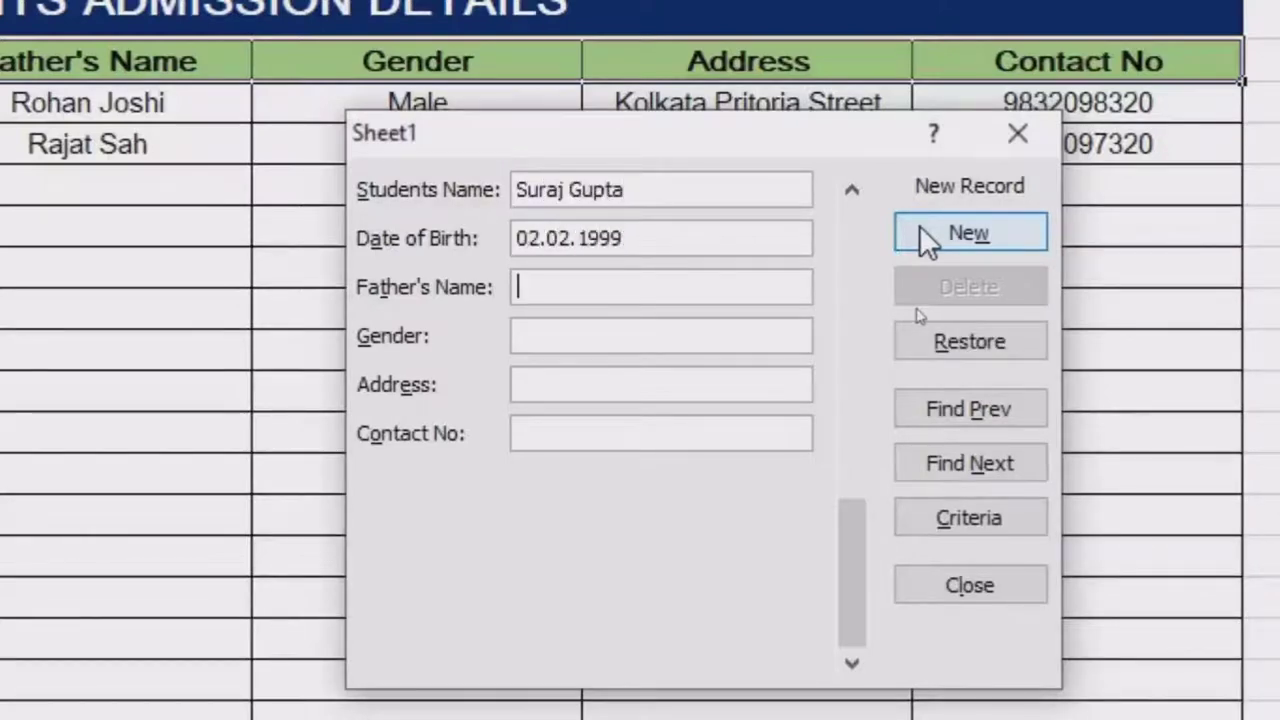
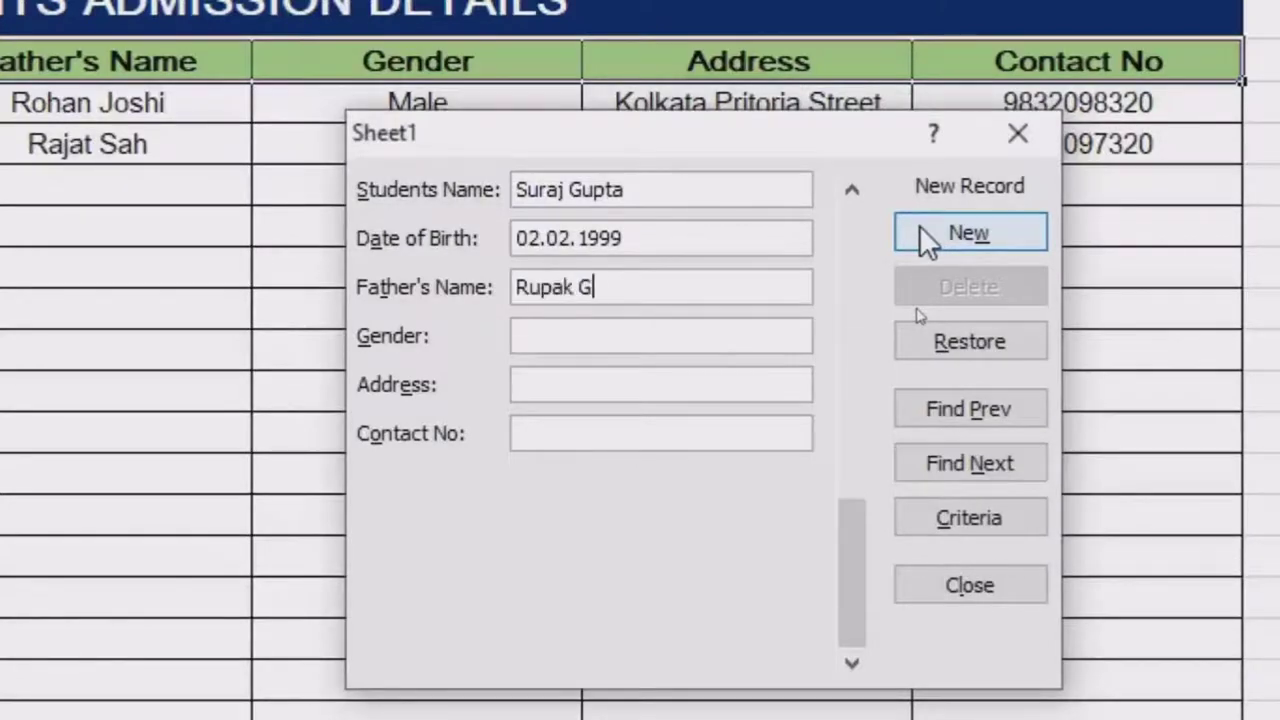
pyautogui.write('Male')
pyautogui.press('Tab')
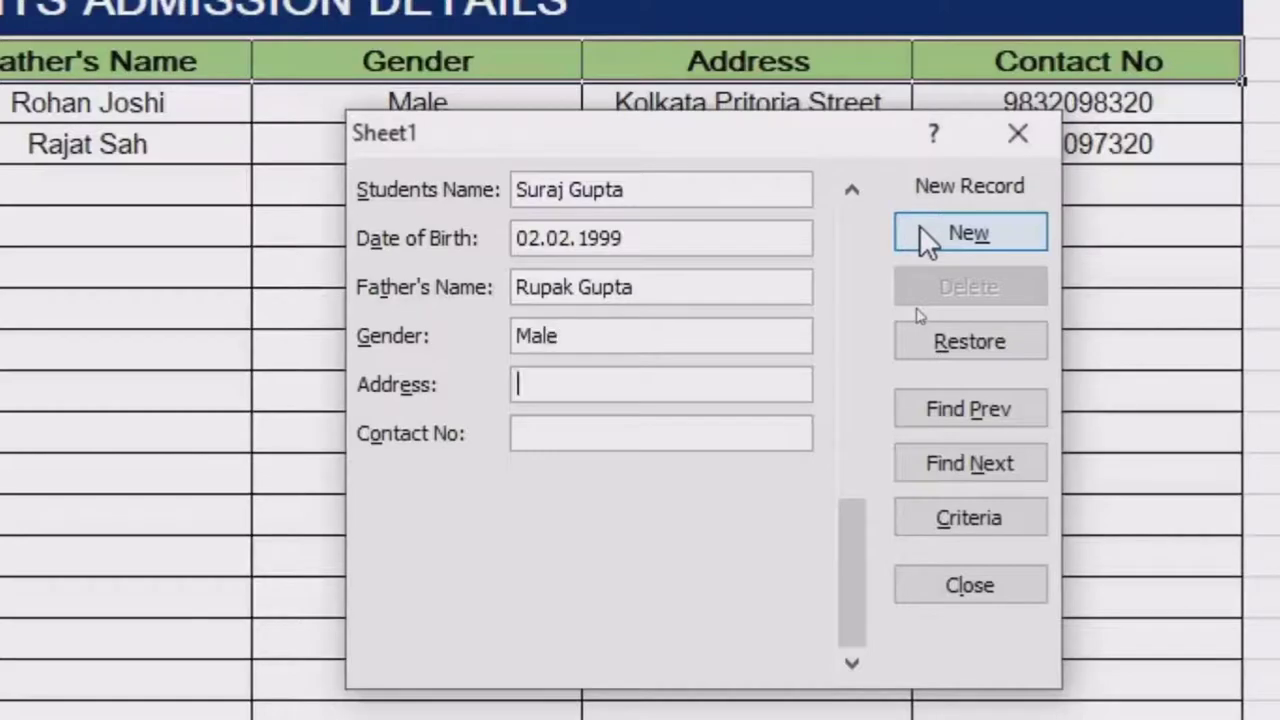
pyautogui.write('No Street Golak')
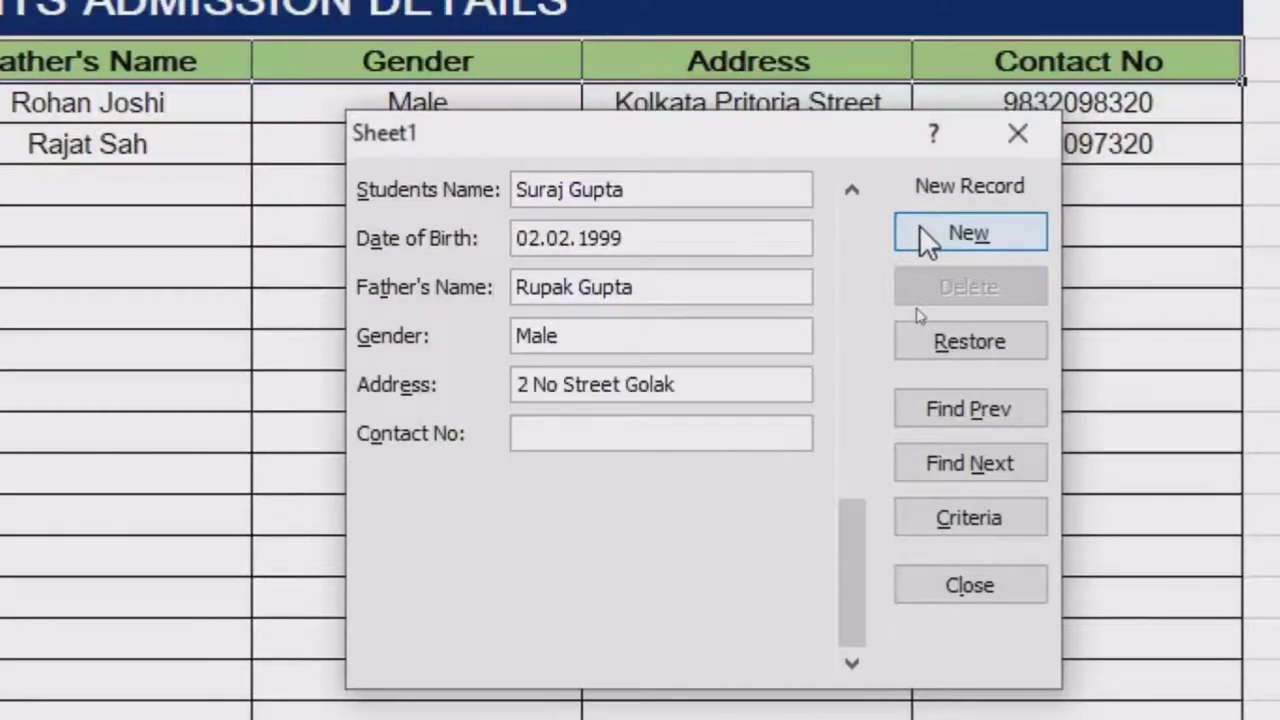
pyautogui.write('para')
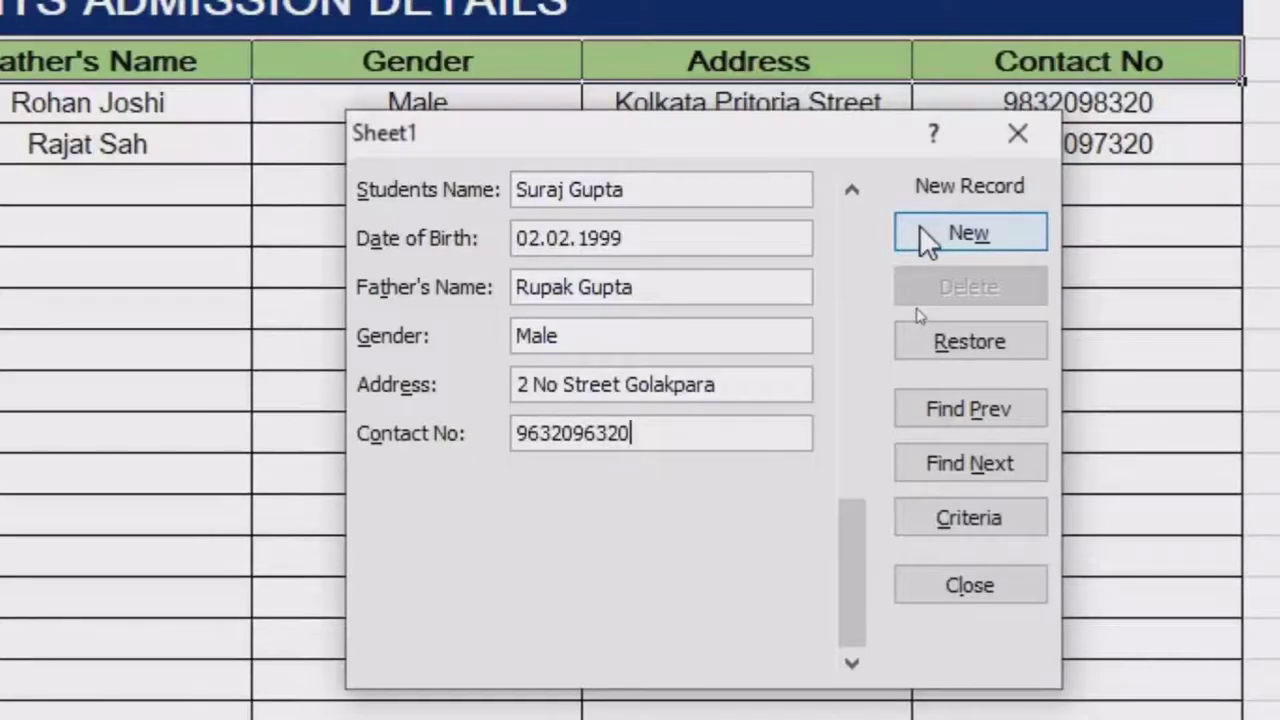
pyautogui.click(921, 226)
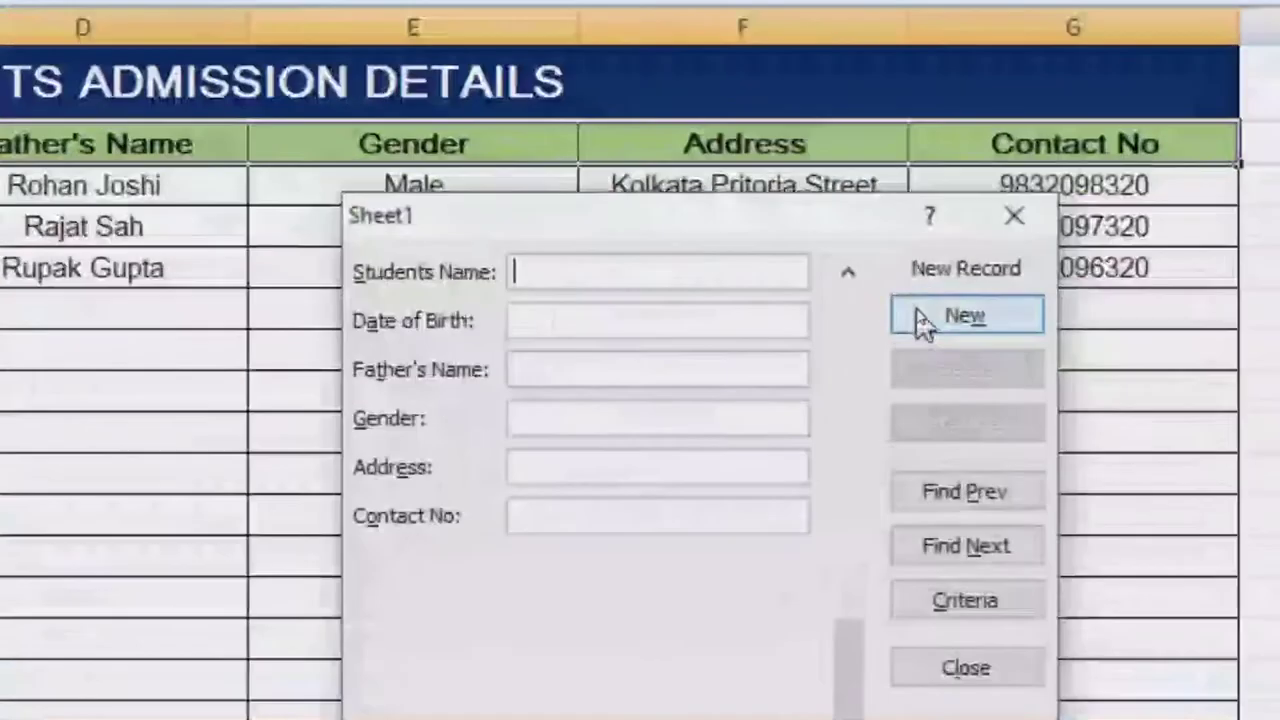
pyautogui.click(955, 501)
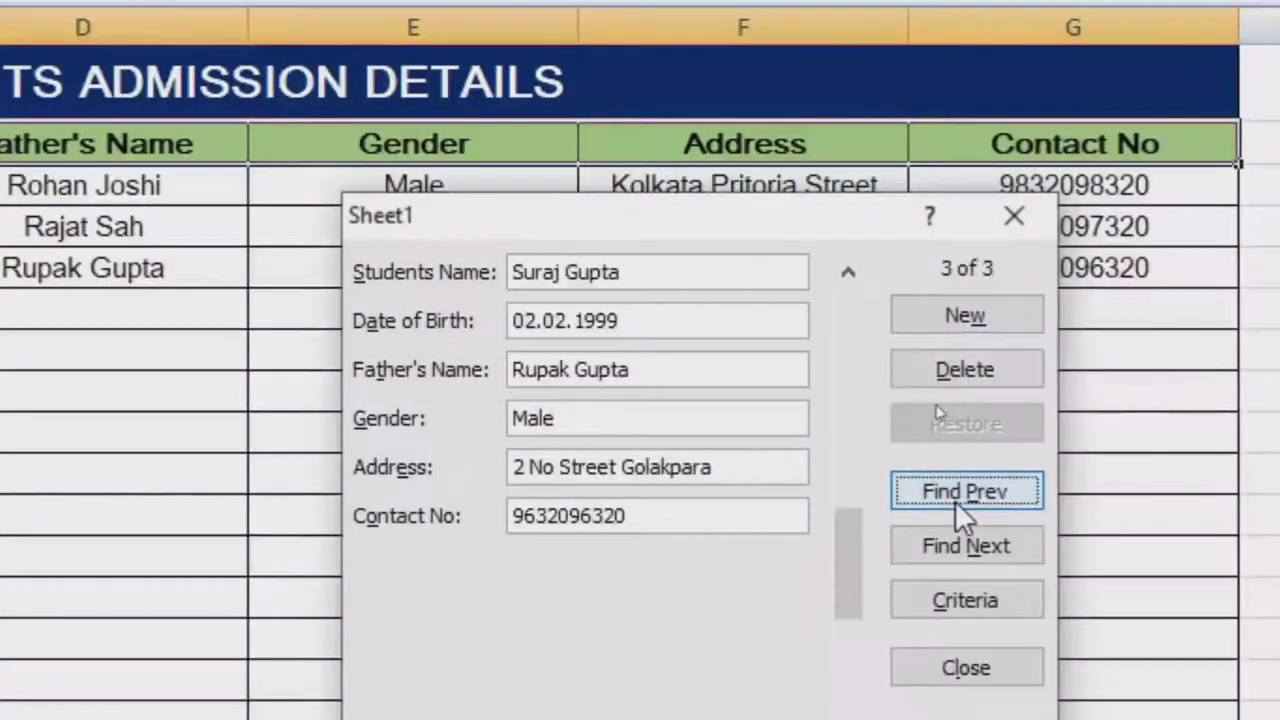
pyautogui.click(955, 501)
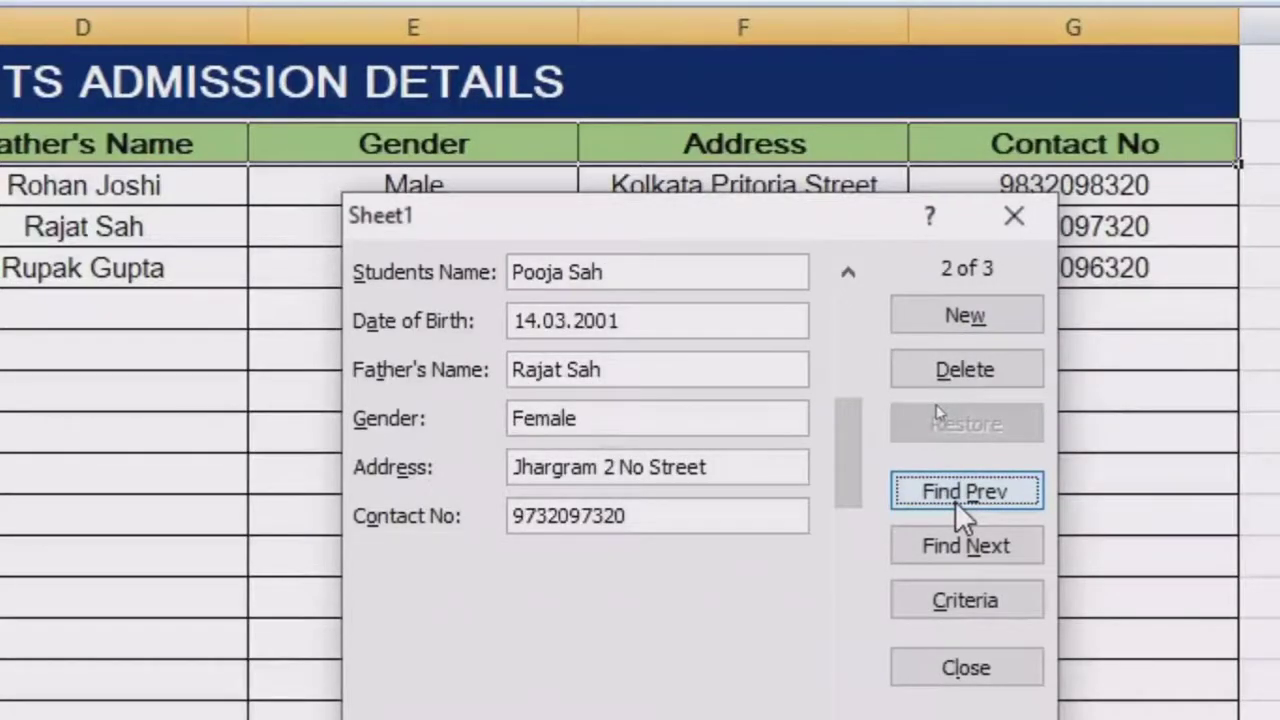
pyautogui.click(980, 370)
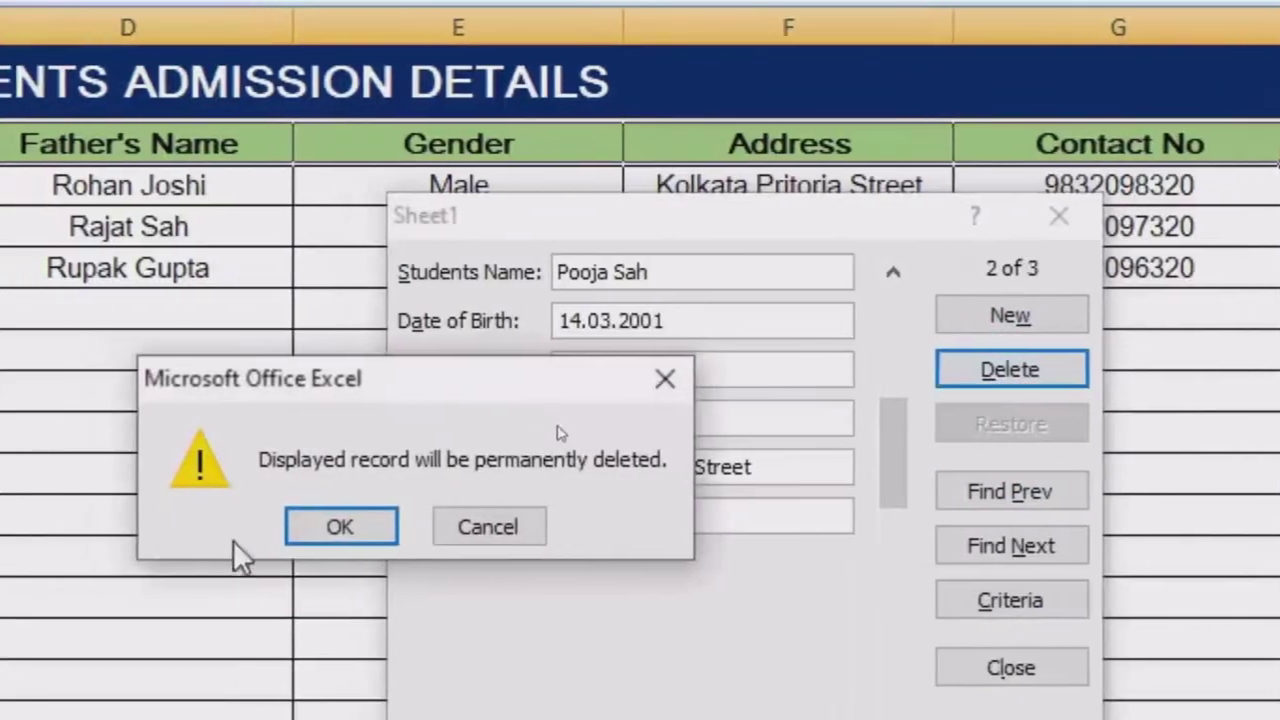
pyautogui.click(309, 530)
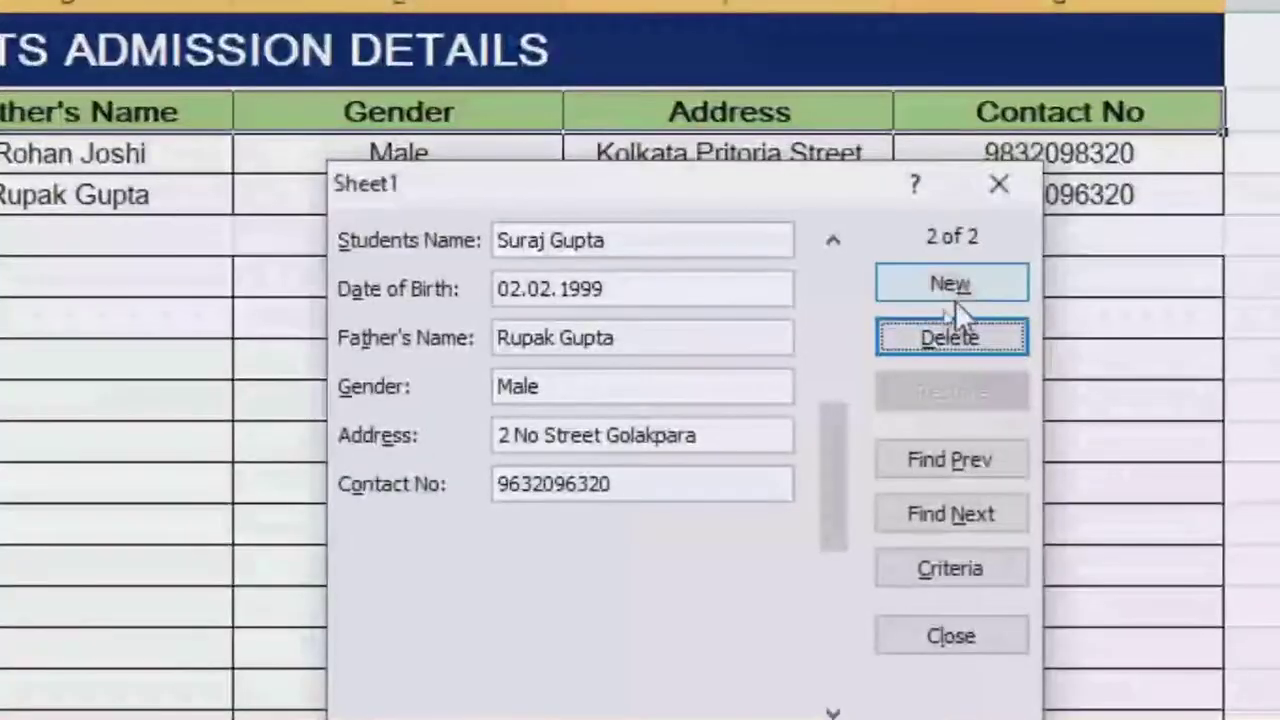
pyautogui.click(940, 311)
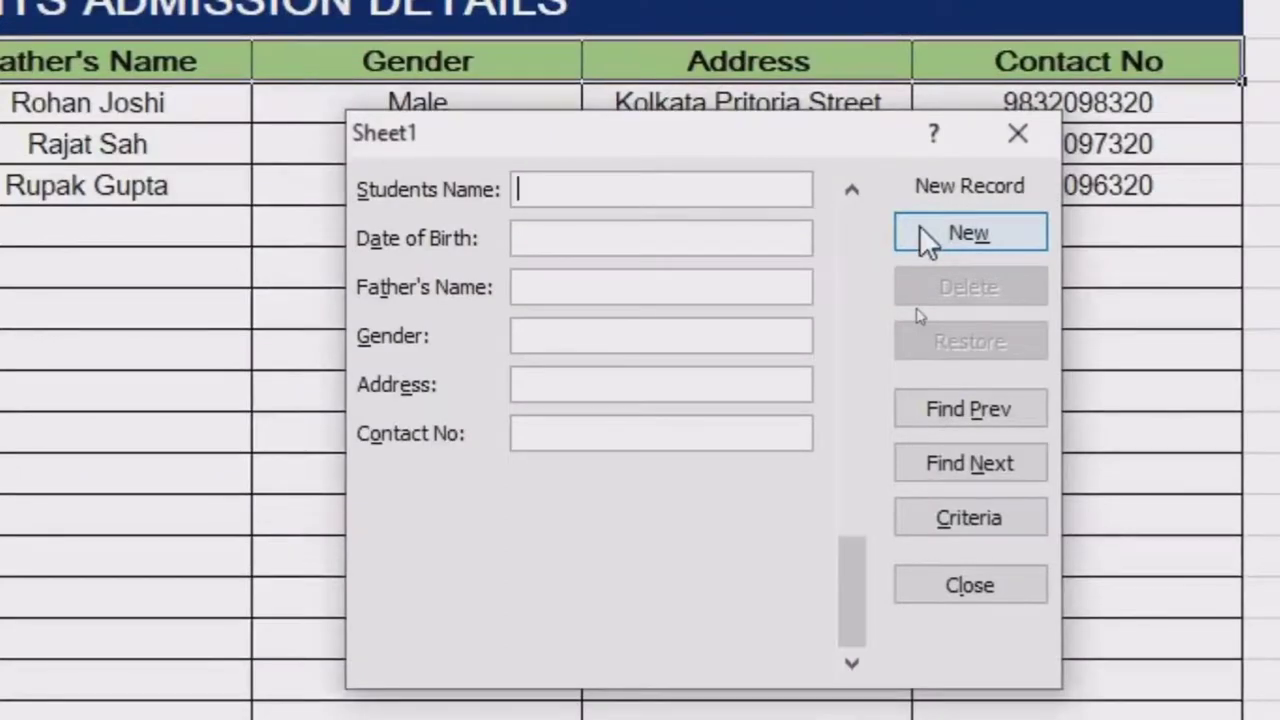
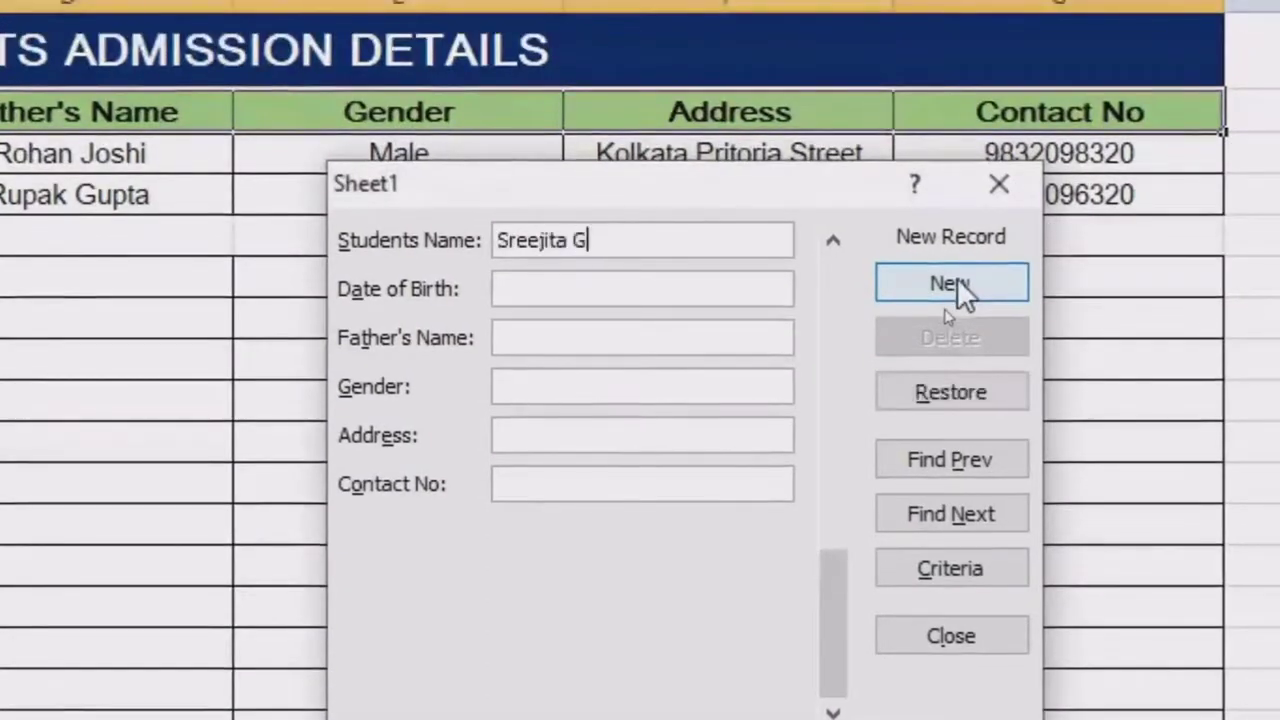
pyautogui.press('Tab')
pyautogui.write('15.')
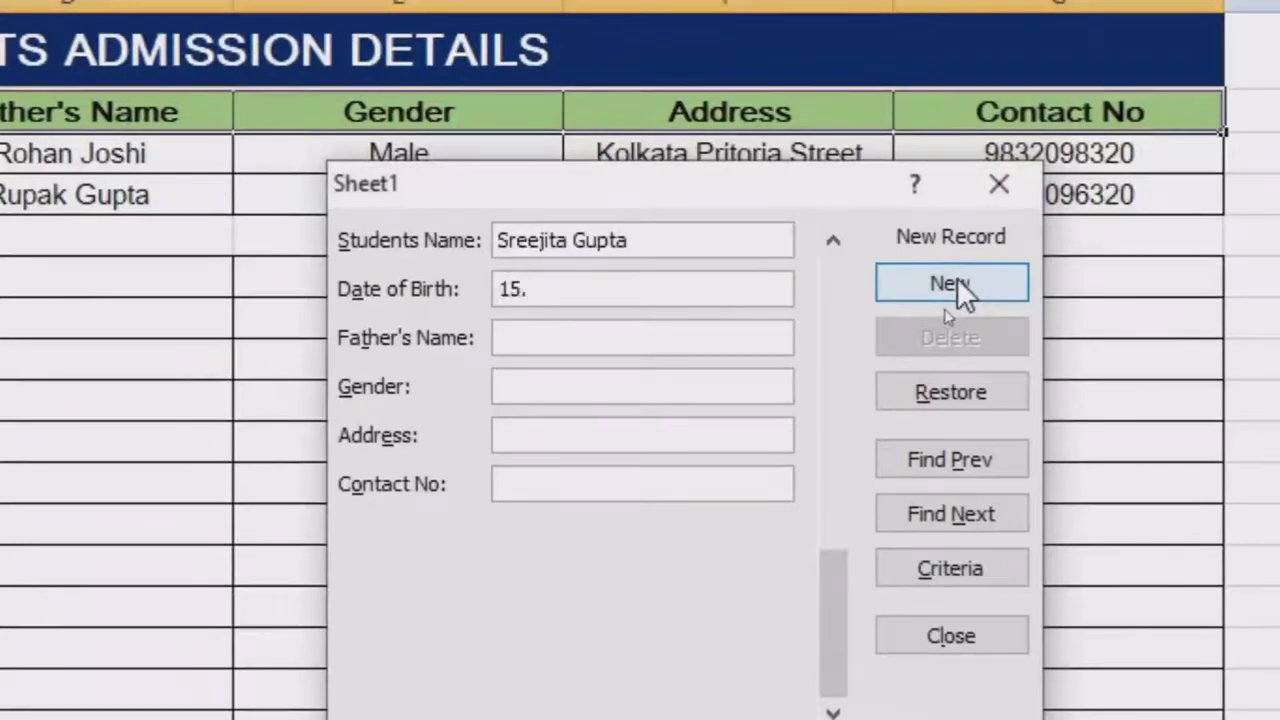
pyautogui.write('02.1999')
pyautogui.press('Tab')
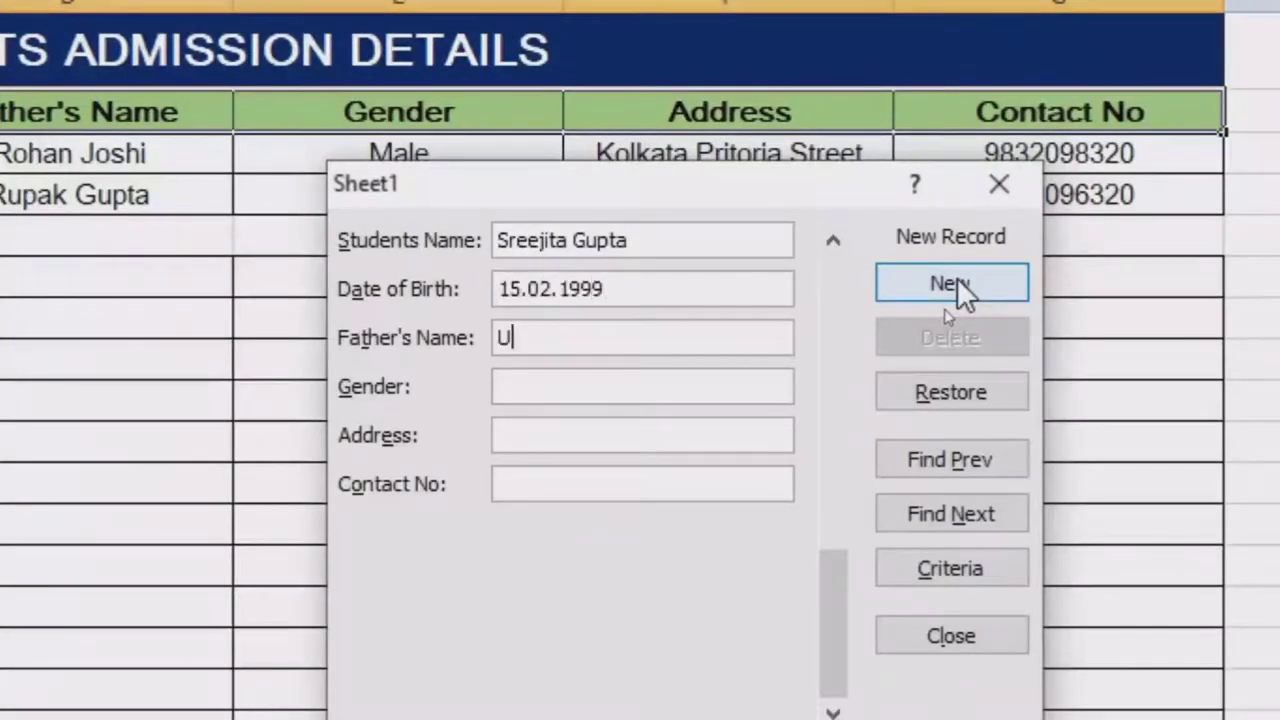
pyautogui.press('Tab')
pyautogui.write('F')
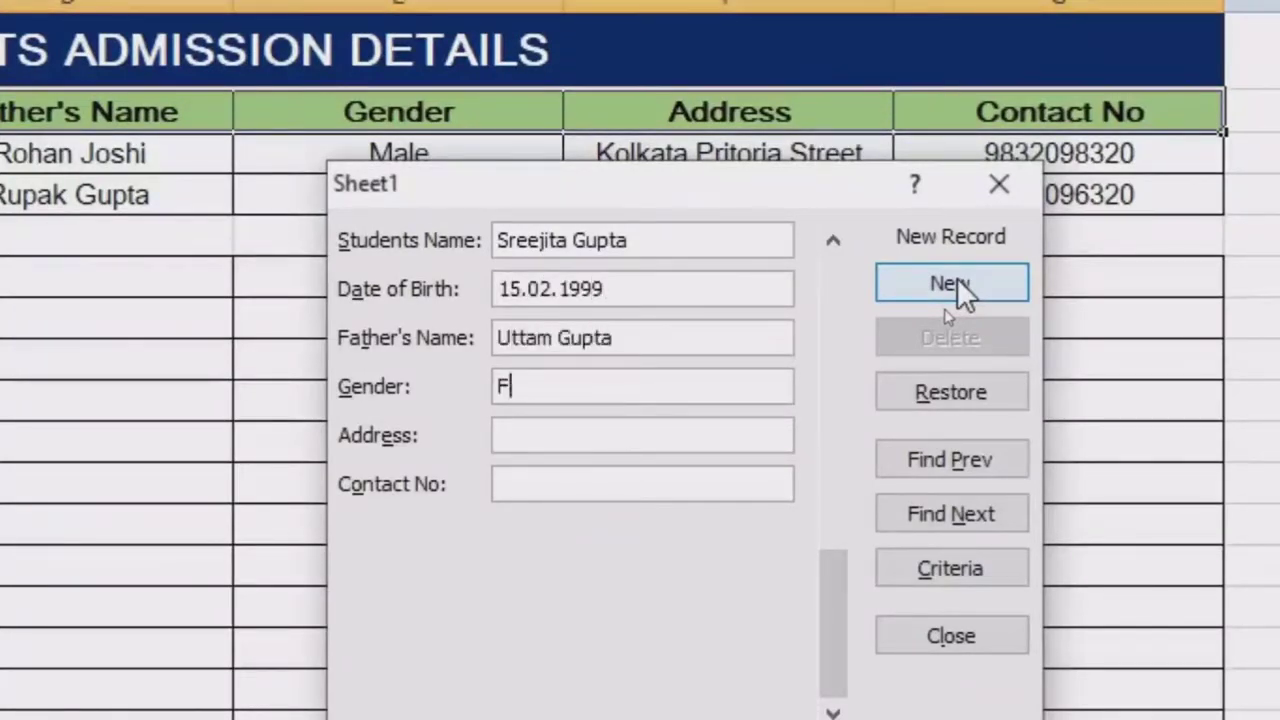
pyautogui.write('emale')
pyautogui.press('Tab')
pyautogui.write('2 No')
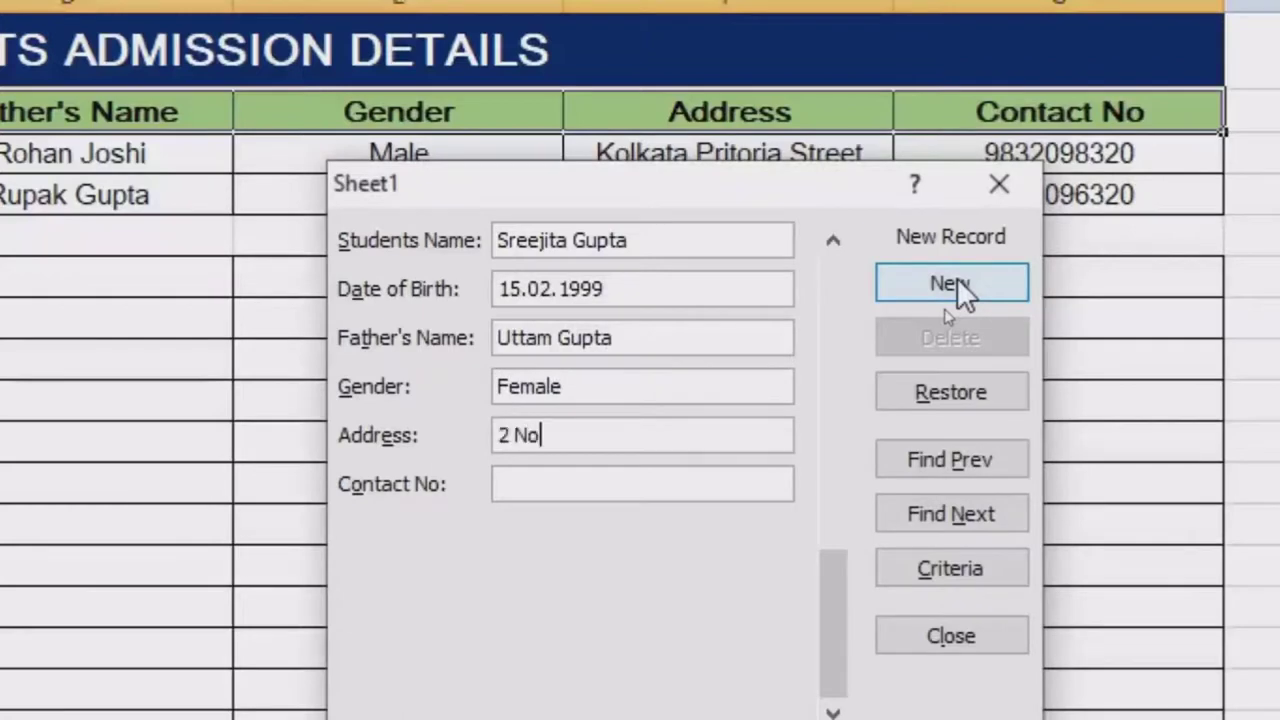
pyautogui.write(' Guriahati')
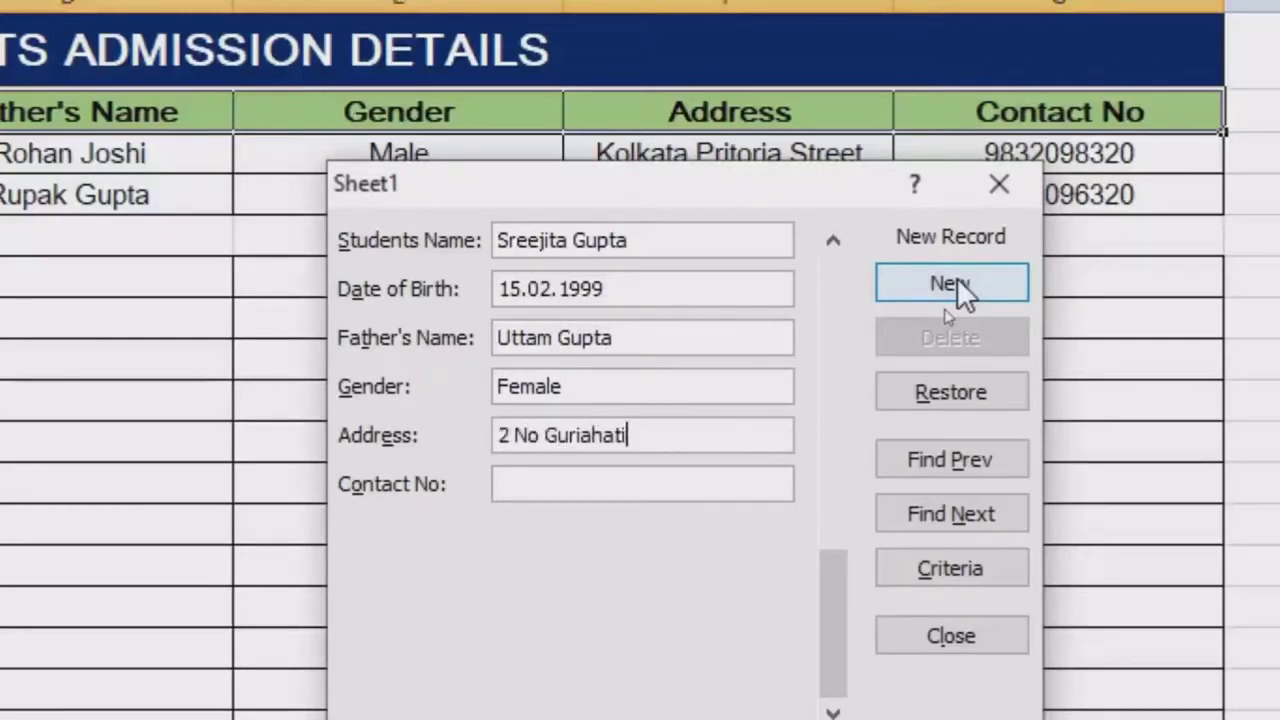
pyautogui.press('Tab')
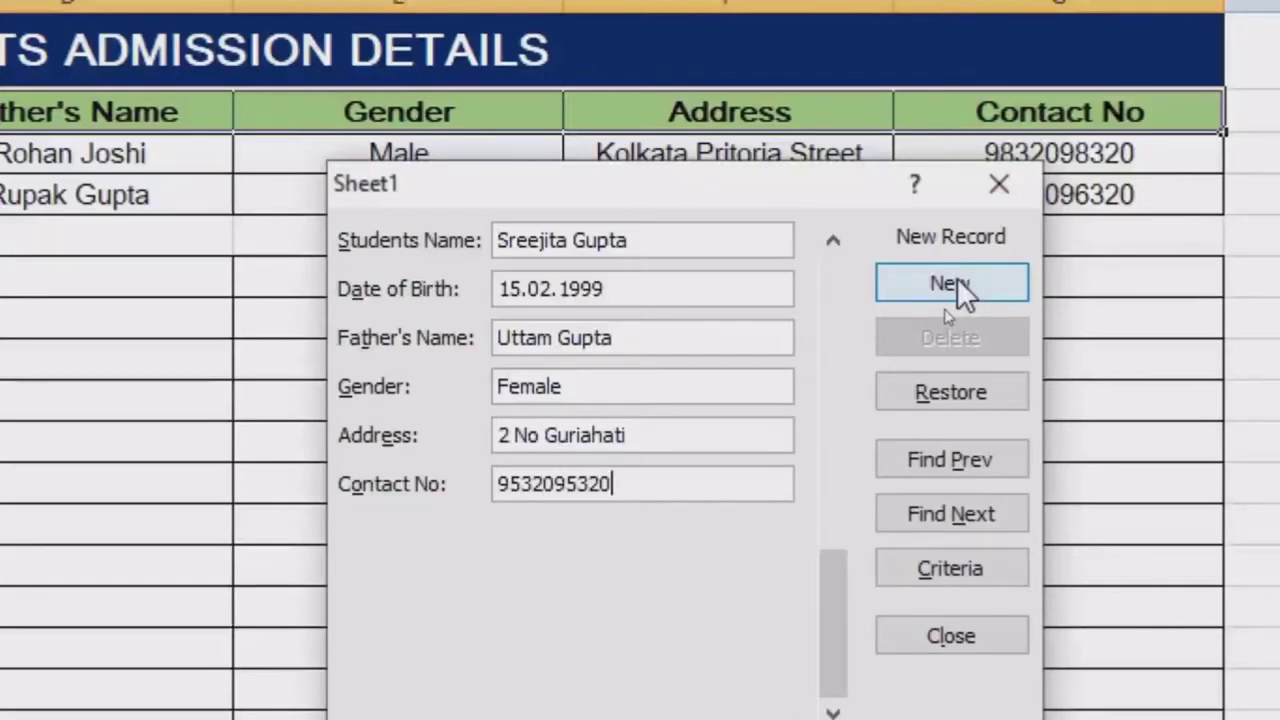
pyautogui.click(958, 285)
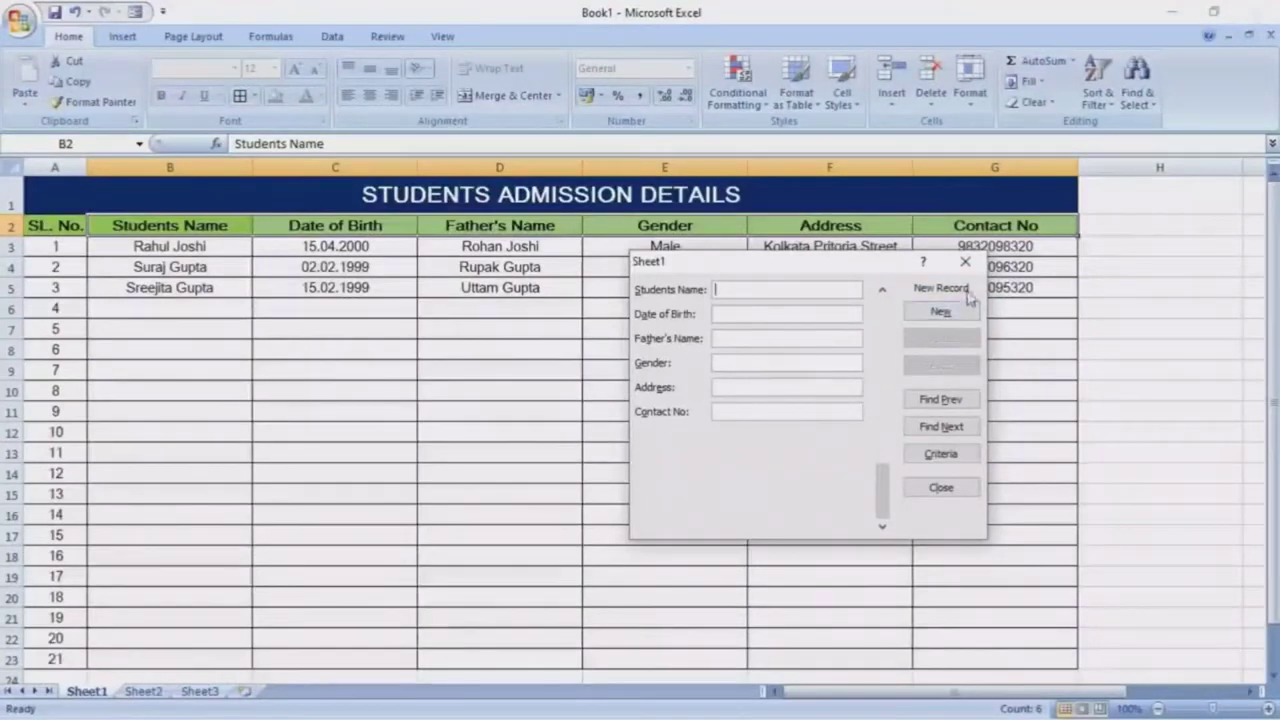
# Close the Sheet1 Data Form to reveal the three student rows.
pyautogui.click(965, 261)
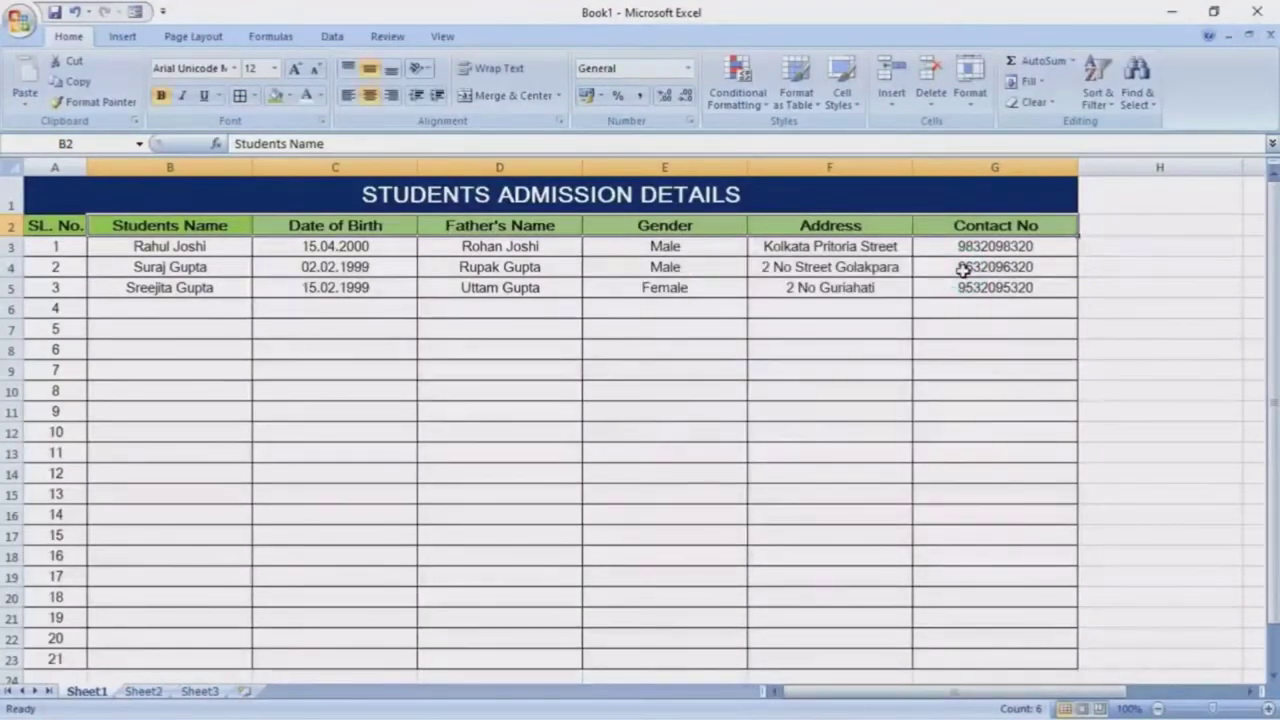